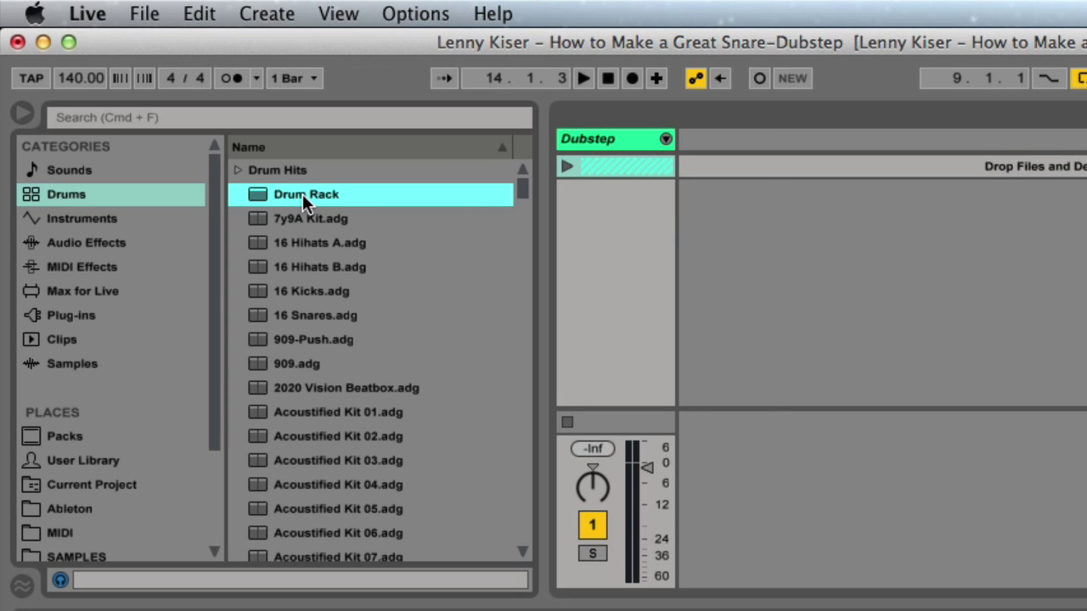
Step: Add an empty Drum Rack on a new track and expand the Core Library pack's Samples and Drums folders
{"action": "left_click_drag", "start_coordinate": [201, 129], "coordinate": [494, 153]}
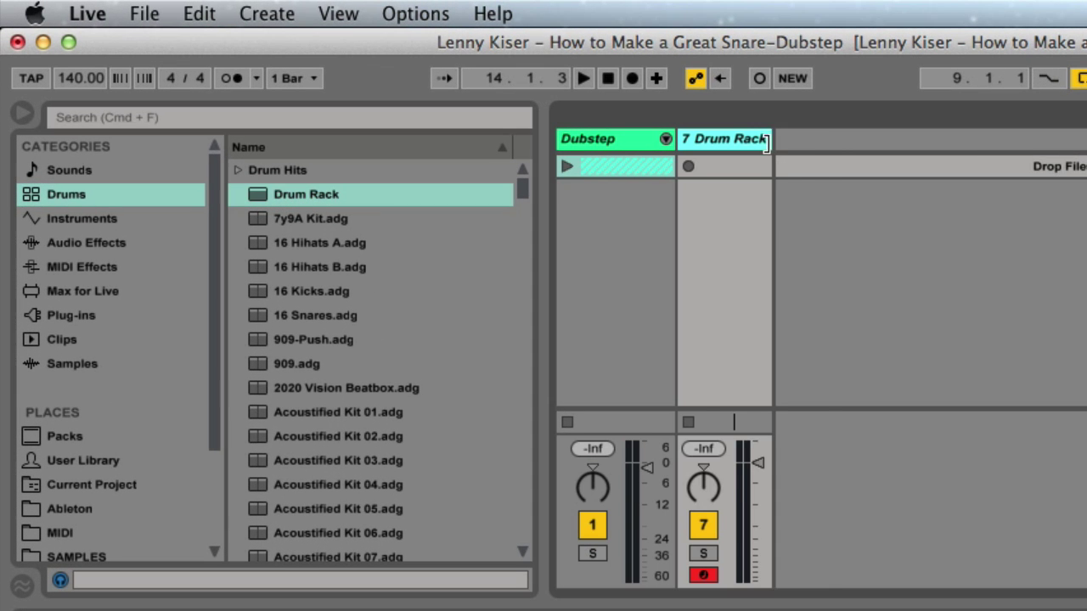
{"action": "left_click", "coordinate": [75, 443]}
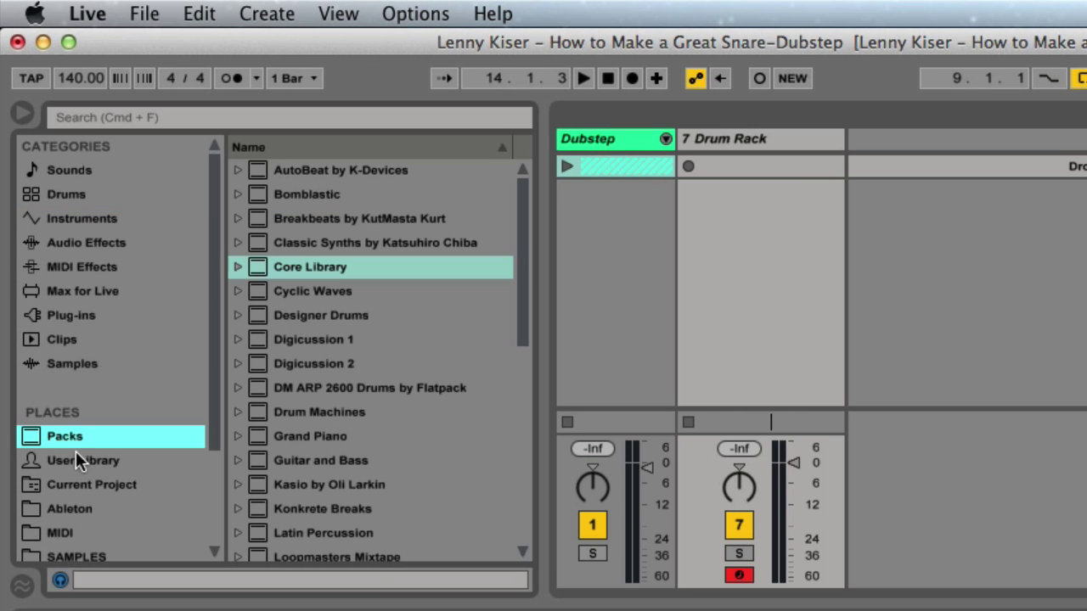
{"action": "left_click", "coordinate": [237, 267]}
{"action": "scroll", "coordinate": [286, 340], "scroll_direction": "down", "scroll_amount": 2}
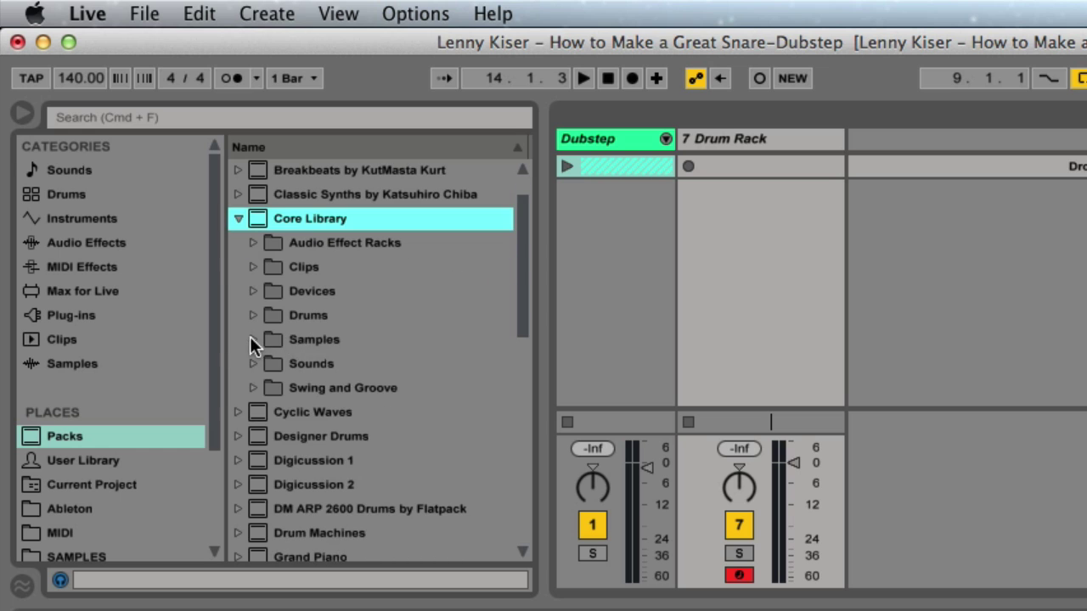
{"action": "left_click", "coordinate": [253, 339]}
{"action": "scroll", "coordinate": [280, 366], "scroll_direction": "down", "scroll_amount": 1}
{"action": "scroll", "coordinate": [279, 366], "scroll_direction": "down", "scroll_amount": 1}
{"action": "left_click", "coordinate": [267, 340]}
{"action": "scroll", "coordinate": [287, 372], "scroll_direction": "down", "scroll_amount": 5}
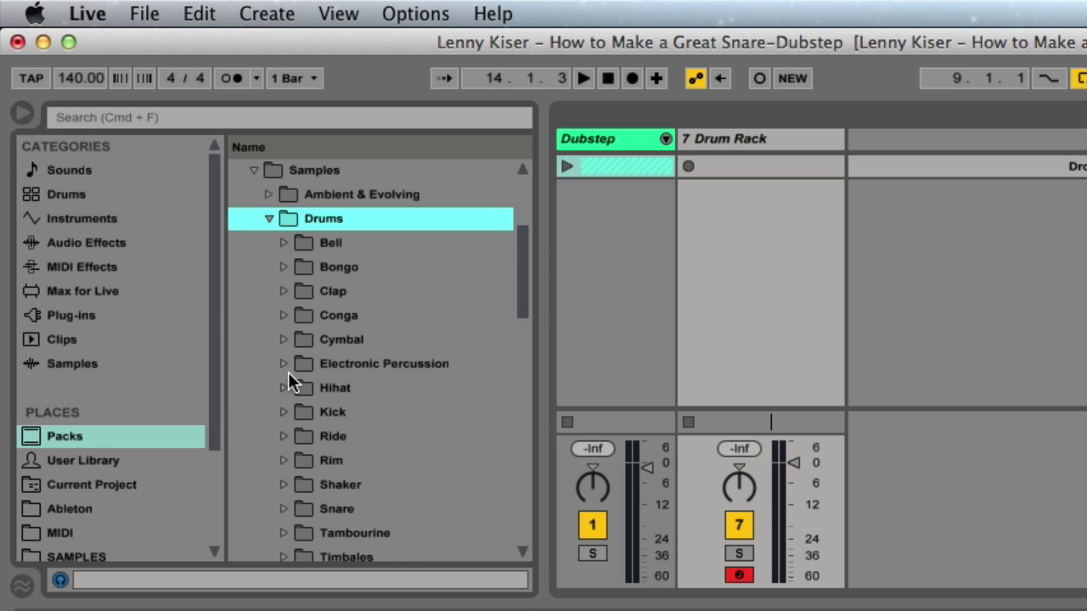
Step: Load Clap-707.aif from the Clap folder onto the C1 pad of the Drum Rack
{"action": "left_click", "coordinate": [290, 296]}
{"action": "scroll", "coordinate": [303, 371], "scroll_direction": "down", "scroll_amount": 3}
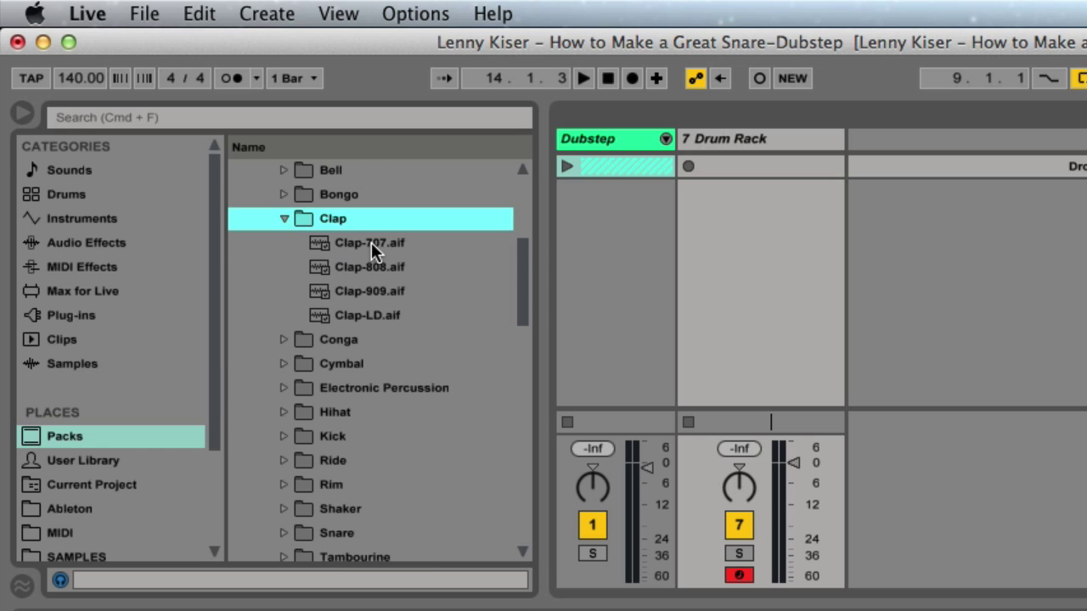
{"action": "left_click_drag", "start_coordinate": [374, 239], "coordinate": [129, 610]}
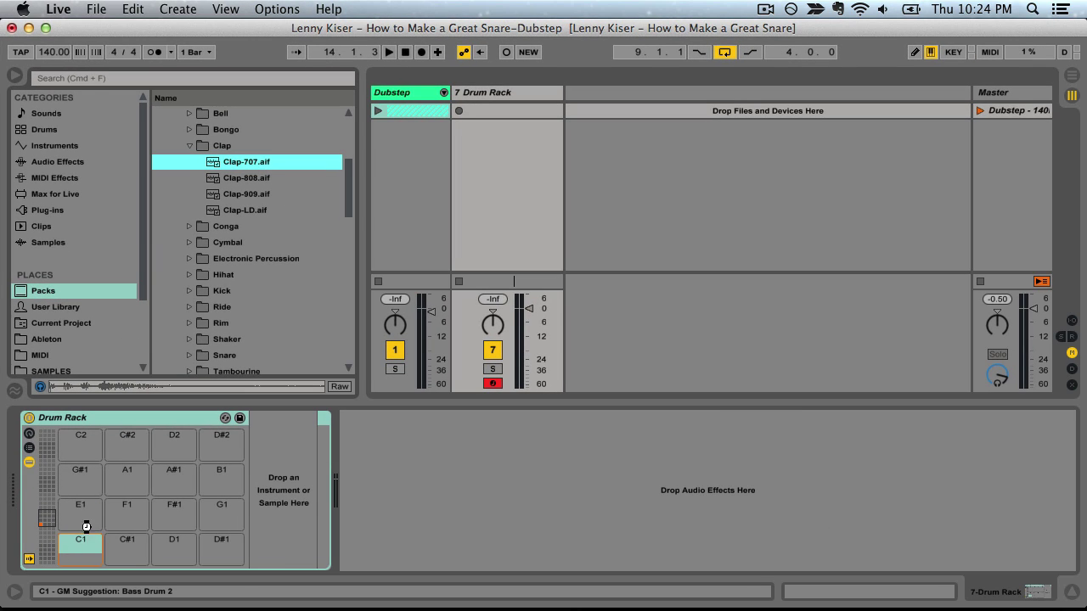
{"action": "left_click_drag", "start_coordinate": [86, 526], "coordinate": [86, 530]}
Step: Collapse the Clap folder and load Tom-808-Low.aif from the Tom folder onto the C#1 pad
{"action": "left_click", "coordinate": [188, 145]}
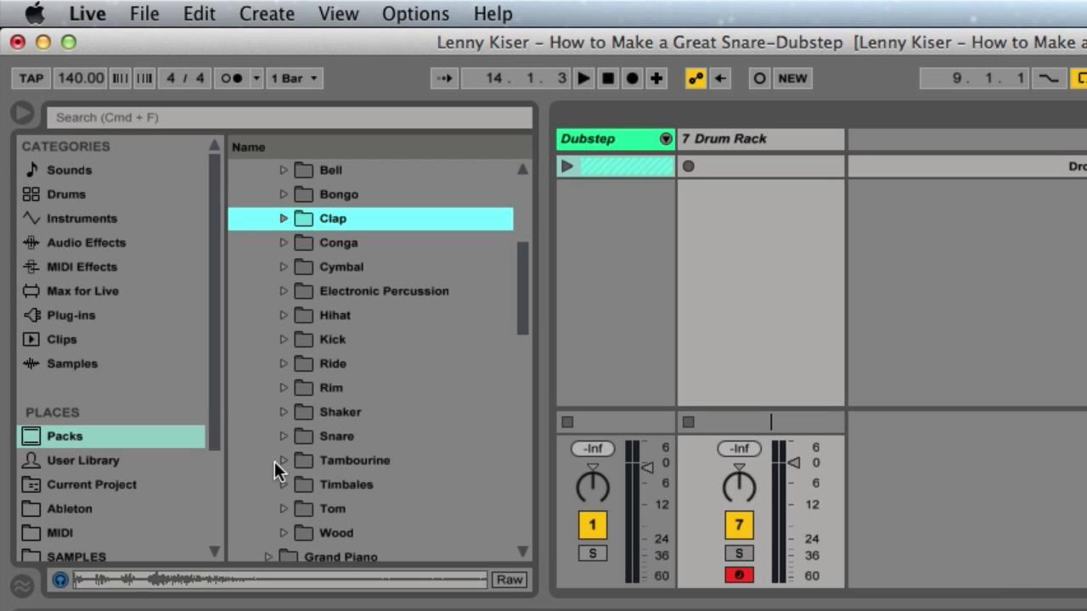
{"action": "left_click", "coordinate": [284, 508]}
{"action": "scroll", "coordinate": [285, 471], "scroll_direction": "down", "scroll_amount": 5}
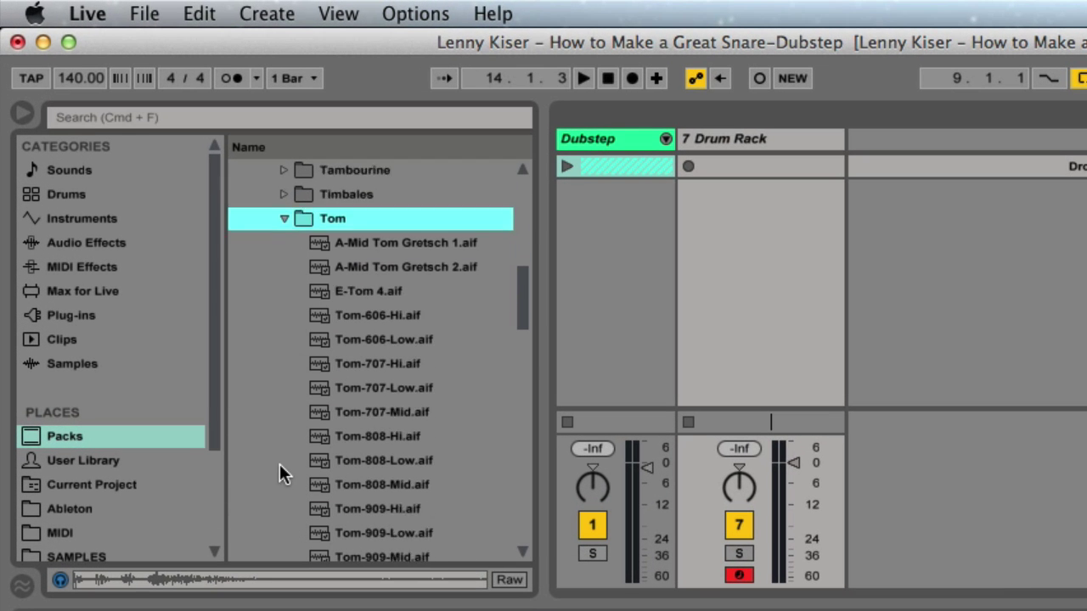
{"action": "left_click", "coordinate": [395, 392]}
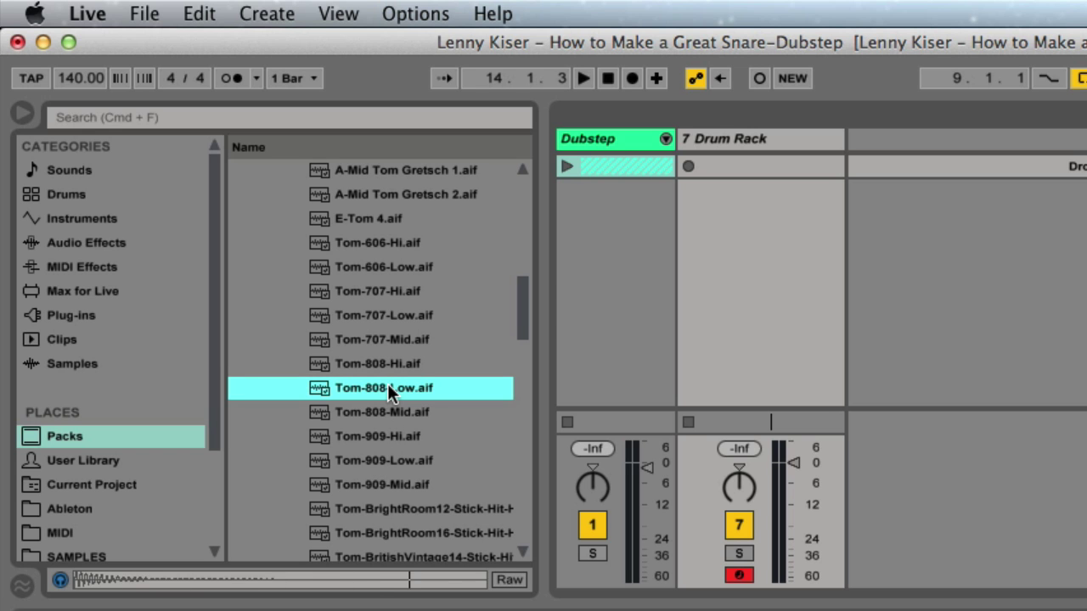
{"action": "left_click_drag", "start_coordinate": [386, 384], "coordinate": [193, 610]}
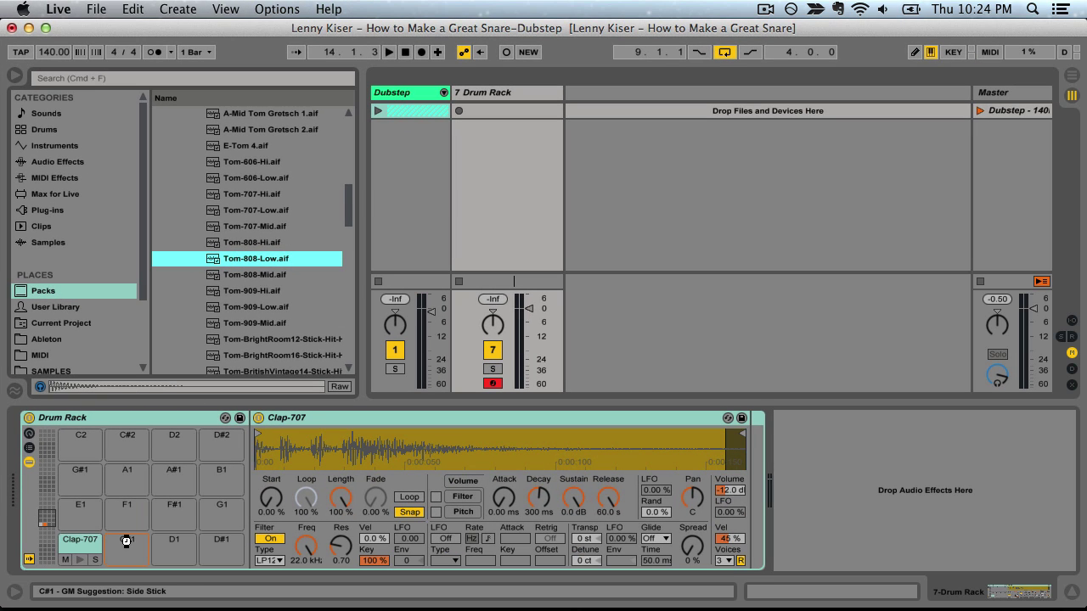
{"action": "left_click_drag", "start_coordinate": [125, 541], "coordinate": [126, 544]}
Step: Collapse the Tom folder and load Snare-909-Tune10-s.aif from the Snare folder onto the D1 pad
{"action": "scroll", "coordinate": [222, 265], "scroll_direction": "up", "scroll_amount": 4}
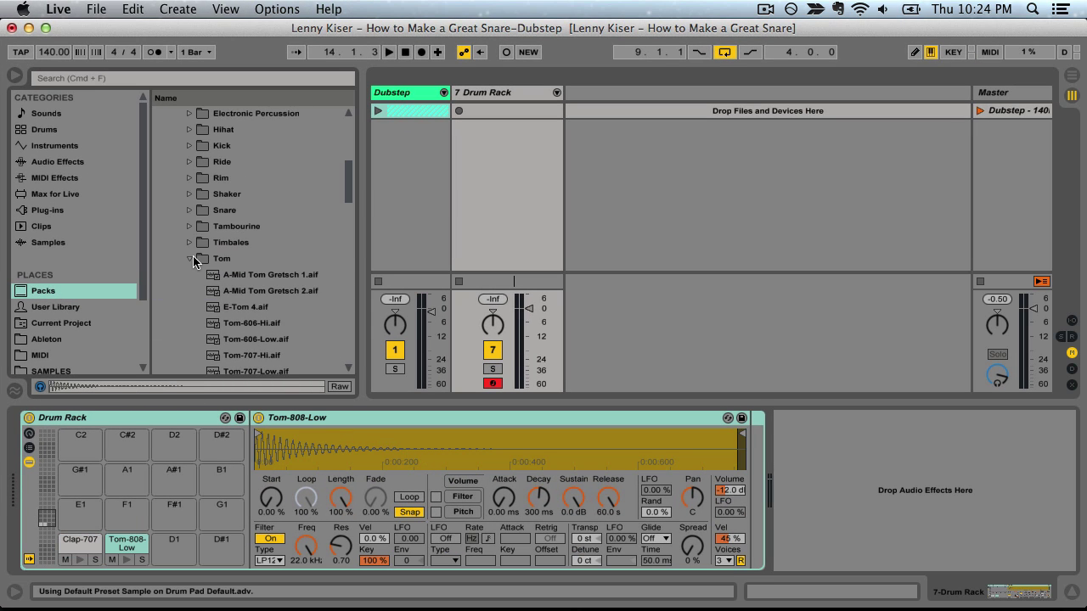
{"action": "left_click", "coordinate": [192, 256]}
{"action": "left_click", "coordinate": [265, 270]}
{"action": "scroll", "coordinate": [353, 406], "scroll_direction": "down", "scroll_amount": 4}
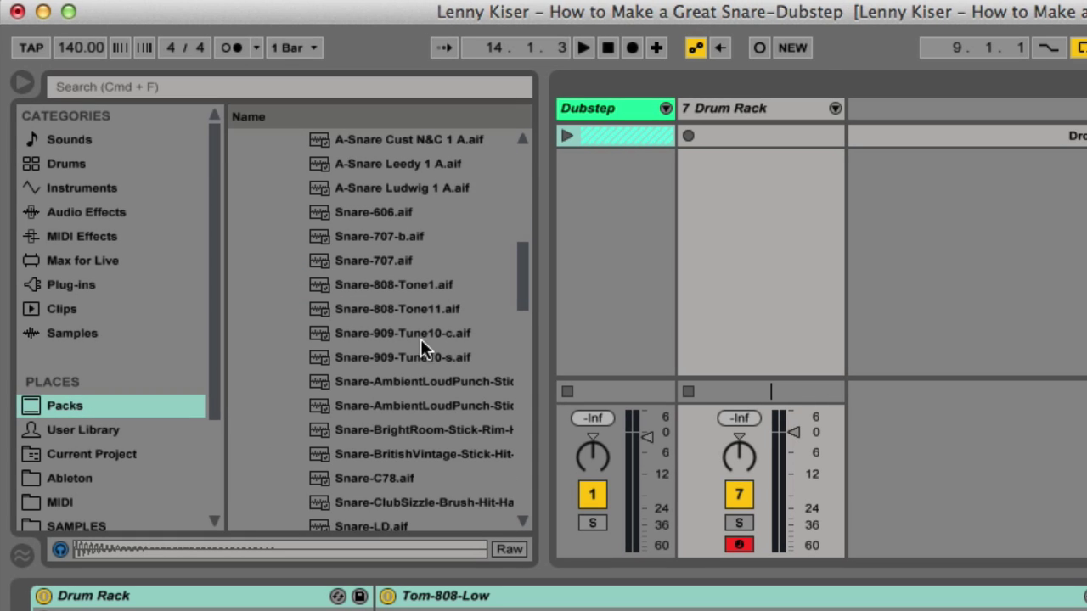
{"action": "left_click_drag", "start_coordinate": [399, 352], "coordinate": [264, 610]}
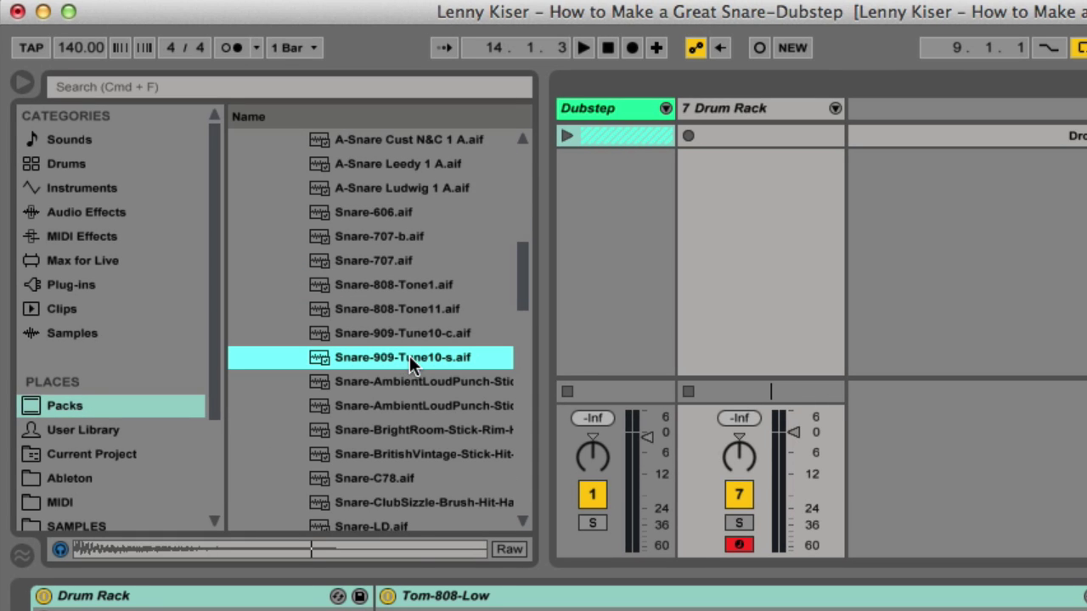
{"action": "left_click_drag", "start_coordinate": [177, 542], "coordinate": [177, 543]}
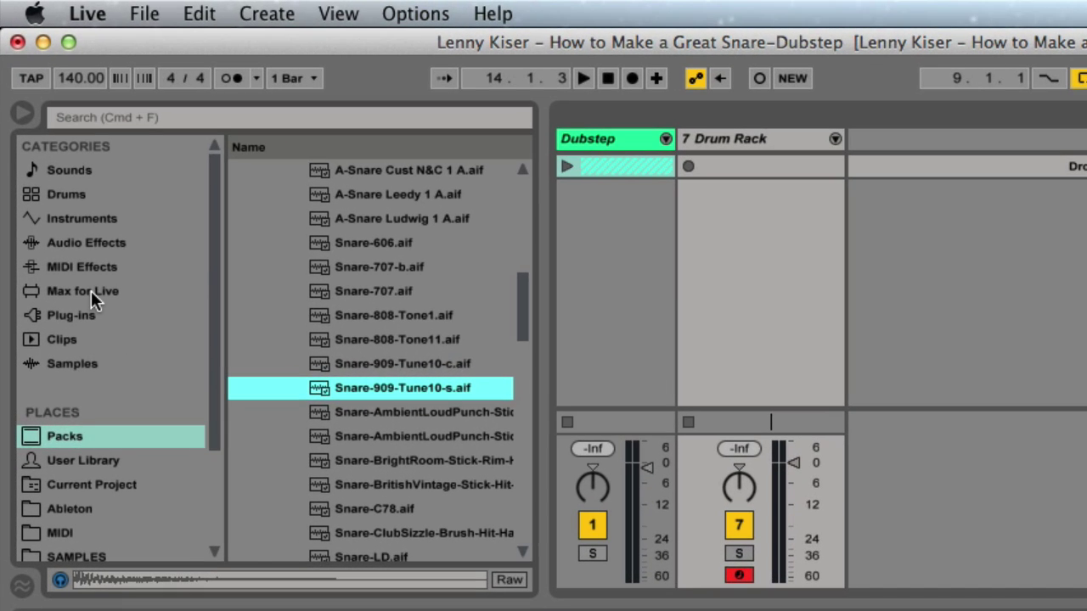
Step: Load the Max for Live instrument DrumSynth Clap.amxd onto the D#1 pad
{"action": "left_click", "coordinate": [91, 290]}
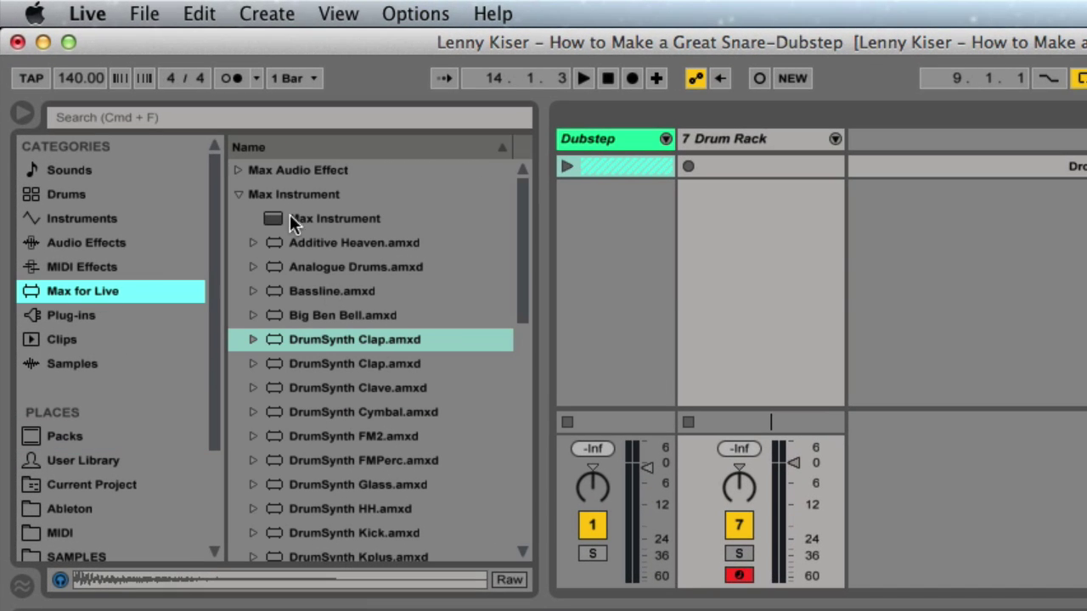
{"action": "left_click_drag", "start_coordinate": [346, 343], "coordinate": [349, 610]}
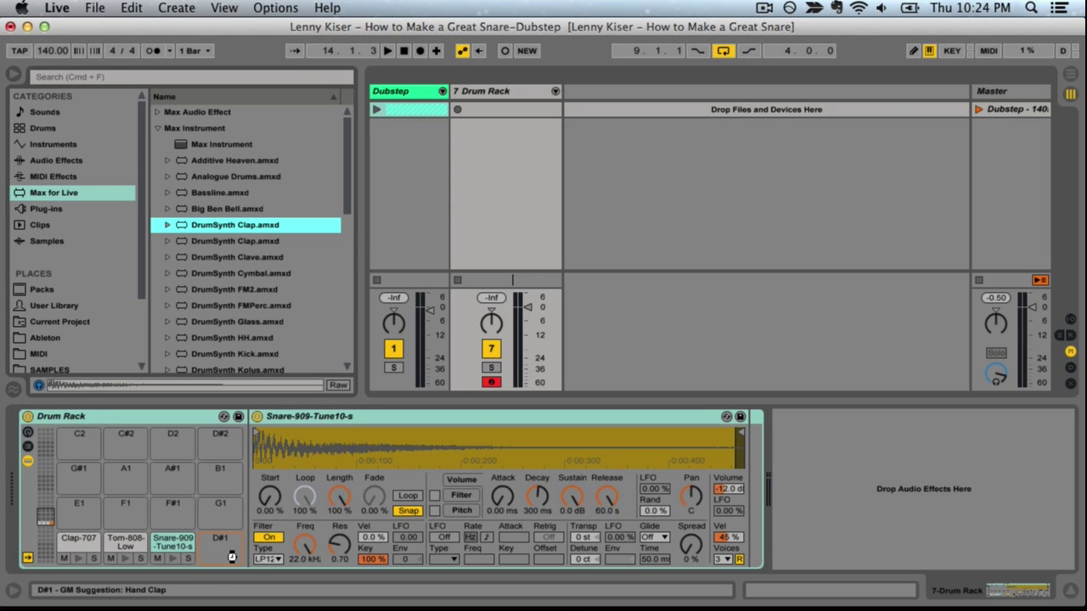
{"action": "left_click_drag", "start_coordinate": [231, 553], "coordinate": [231, 552]}
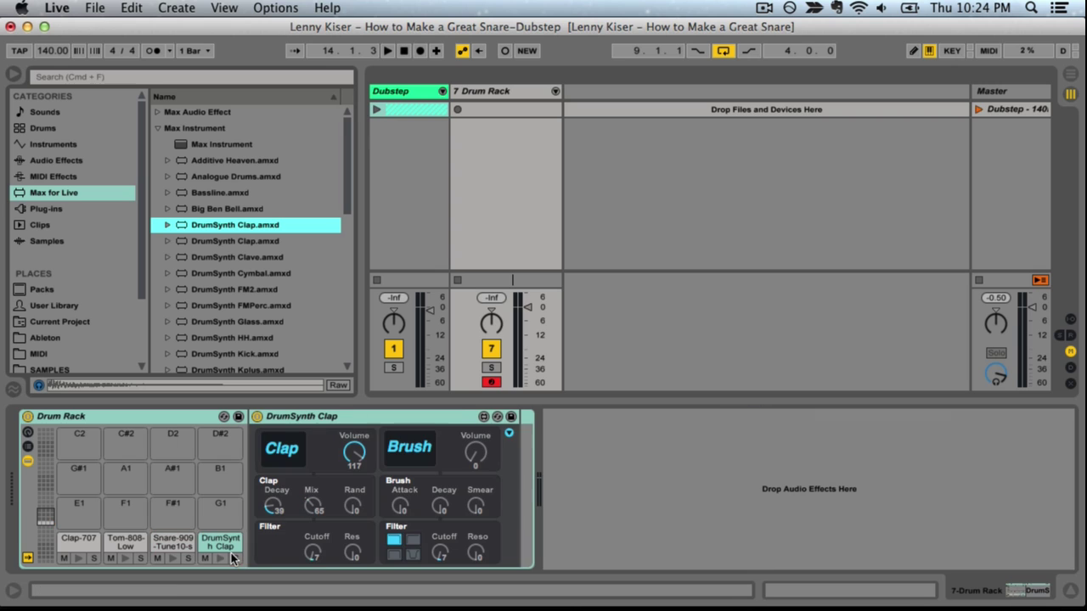
Step: Rename the four loaded pads, from C1 to D#1, as Transient, Body, Tail and Tail-02
{"action": "left_click", "coordinate": [77, 543]}
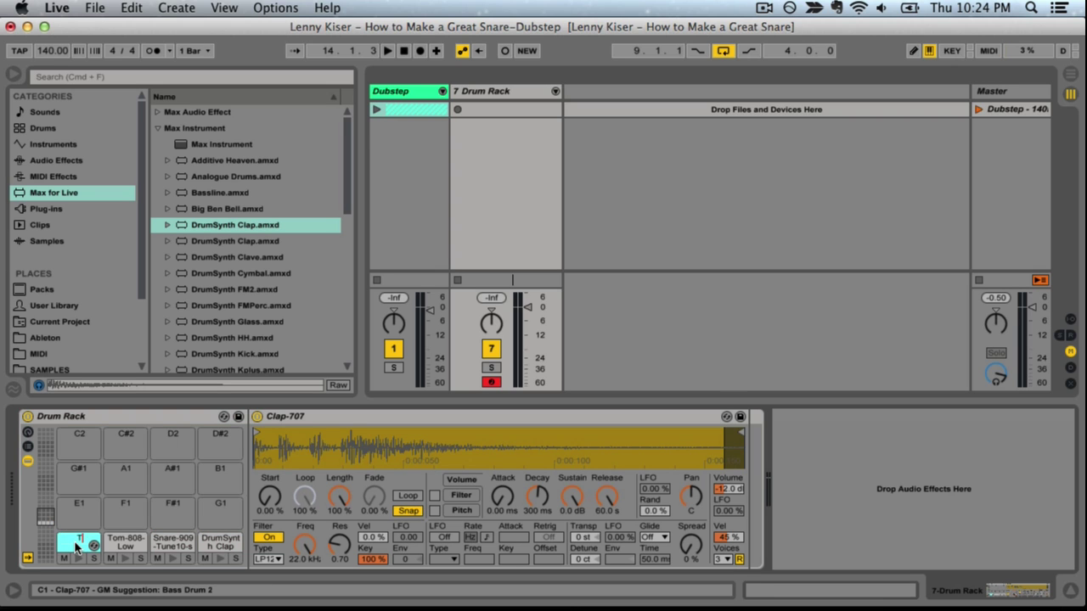
{"action": "left_click", "coordinate": [125, 542]}
{"action": "left_click", "coordinate": [173, 541]}
{"action": "left_click", "coordinate": [220, 543]}
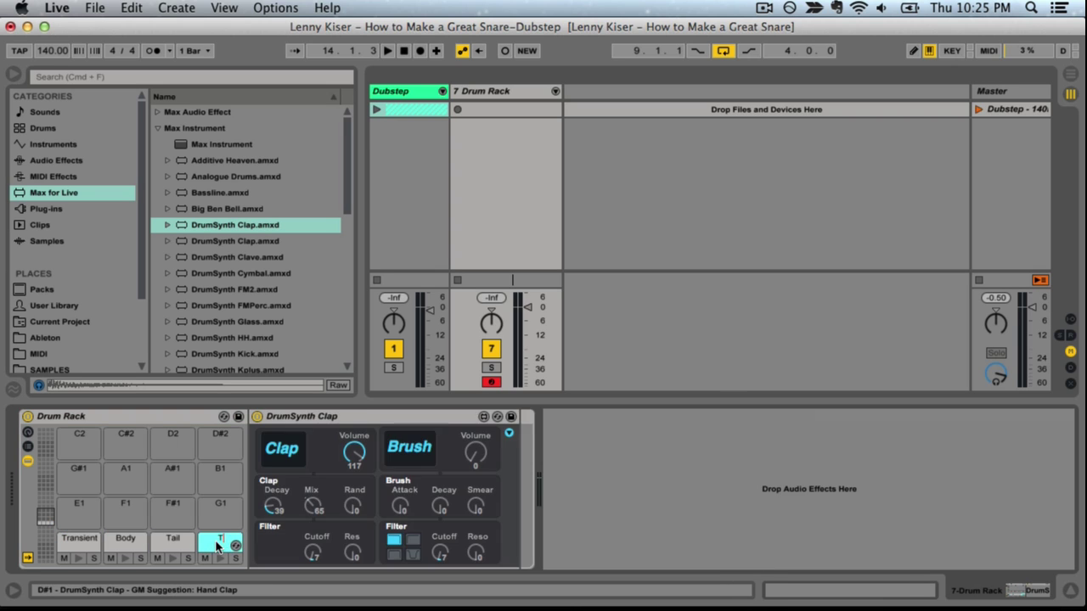
Step: Create a MIDI clip on the Drum Rack track and add a note at 1.3 for Transient, Body, Tail and Tail-02
{"action": "double_click", "coordinate": [490, 109]}
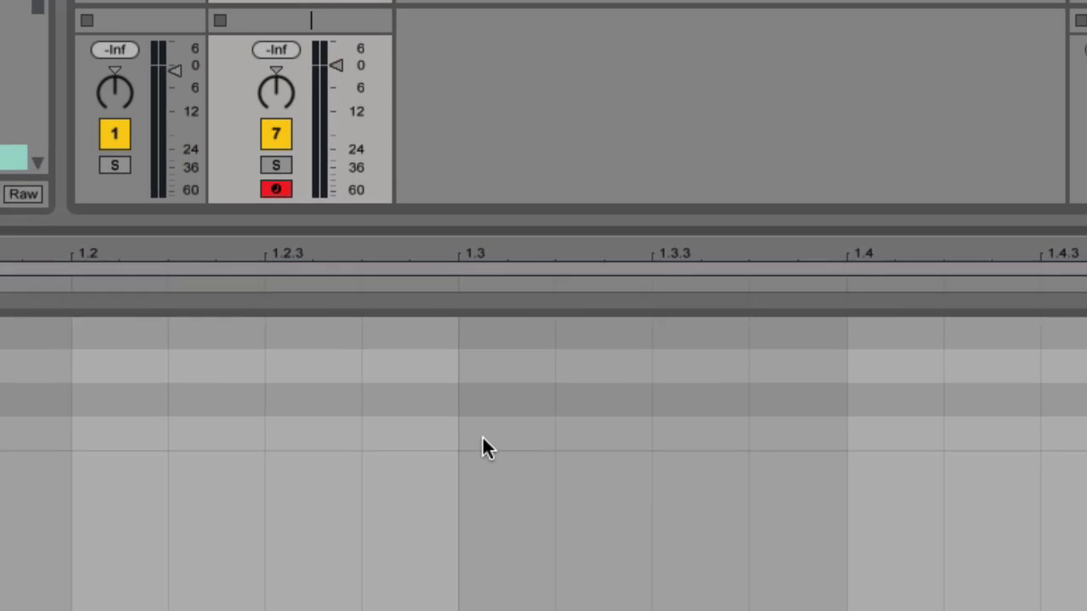
{"action": "double_click", "coordinate": [482, 440]}
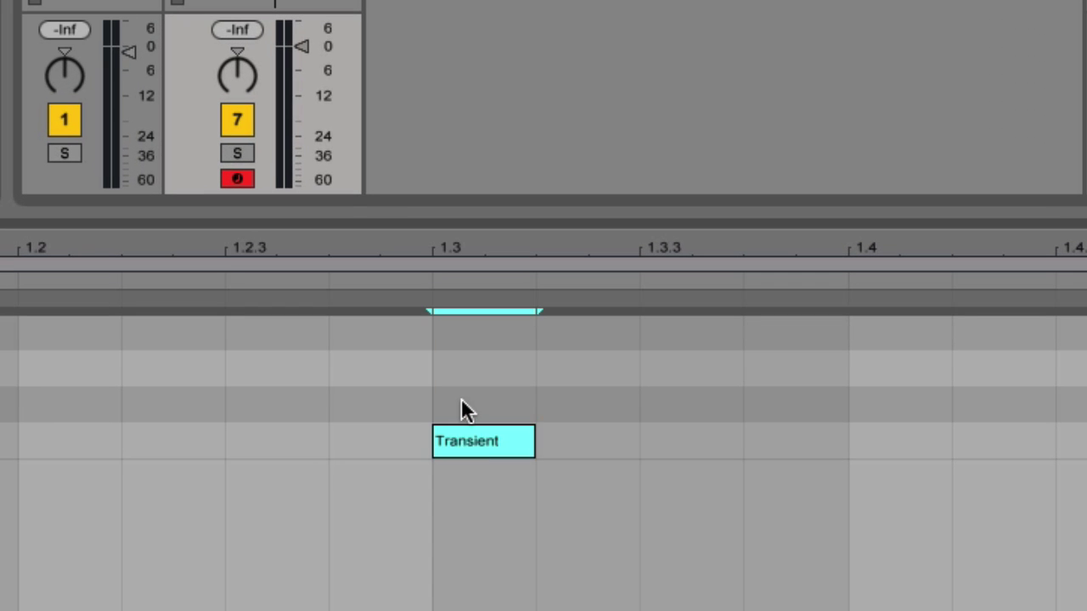
{"action": "double_click", "coordinate": [483, 393]}
{"action": "double_click", "coordinate": [483, 371]}
{"action": "double_click", "coordinate": [492, 334]}
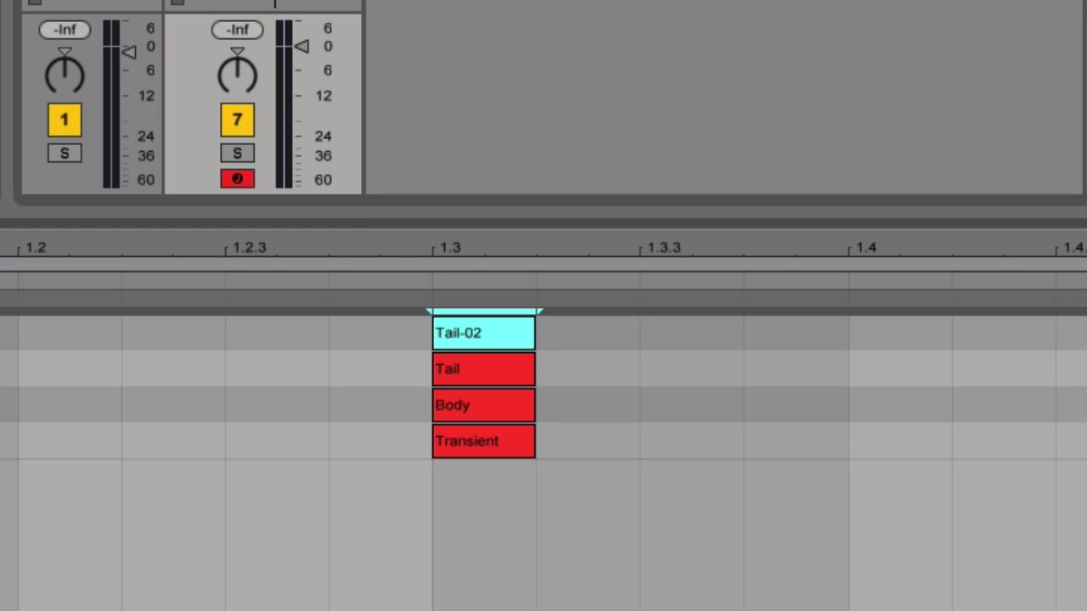
Step: Shift the Transient note slightly before 1.3 and both the Tail and Tail-02 notes slightly after it
{"action": "left_click_drag", "start_coordinate": [484, 242], "coordinate": [485, 285]}
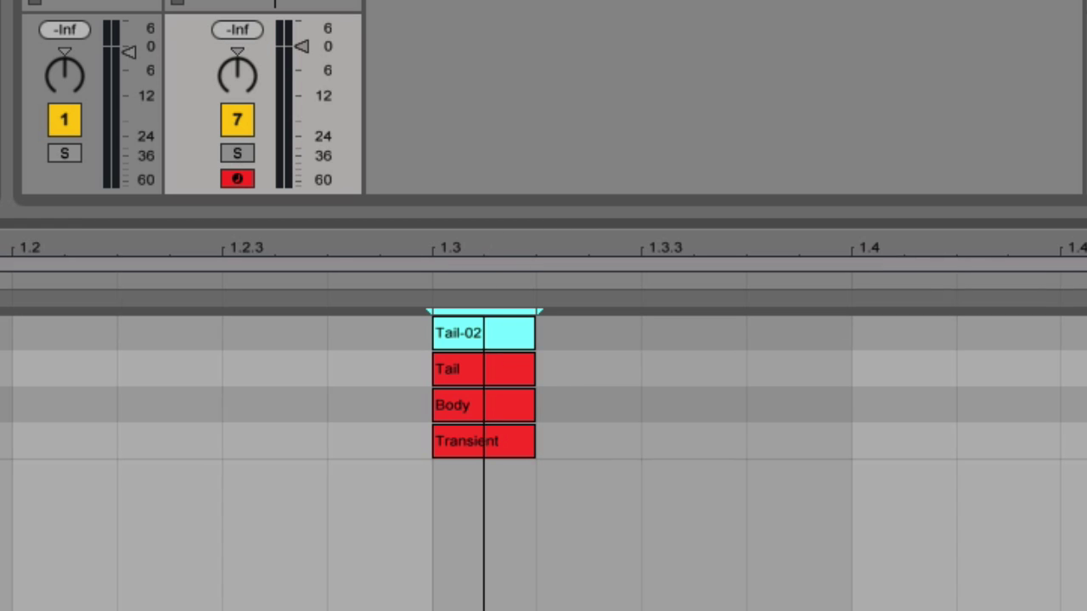
{"action": "left_click_drag", "start_coordinate": [550, 285], "coordinate": [594, 377]}
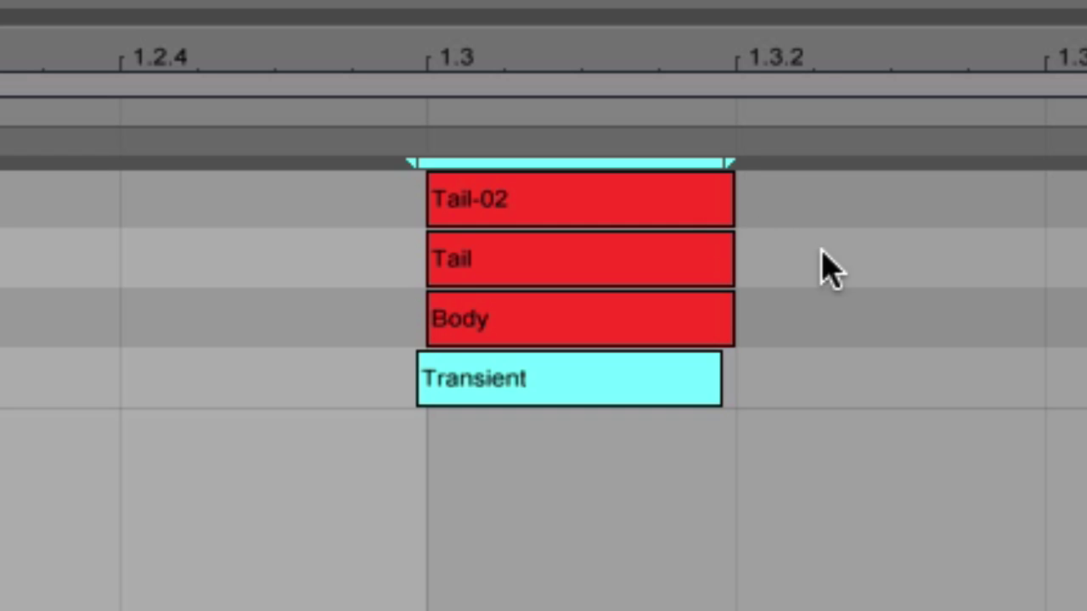
{"action": "left_click_drag", "start_coordinate": [768, 255], "coordinate": [560, 197]}
{"action": "mouse_move", "coordinate": [480, 192]}
{"action": "left_mouse_down"}
{"action": "mouse_move", "coordinate": [494, 197]}
{"action": "mouse_move", "coordinate": [482, 210]}
{"action": "left_mouse_up"}
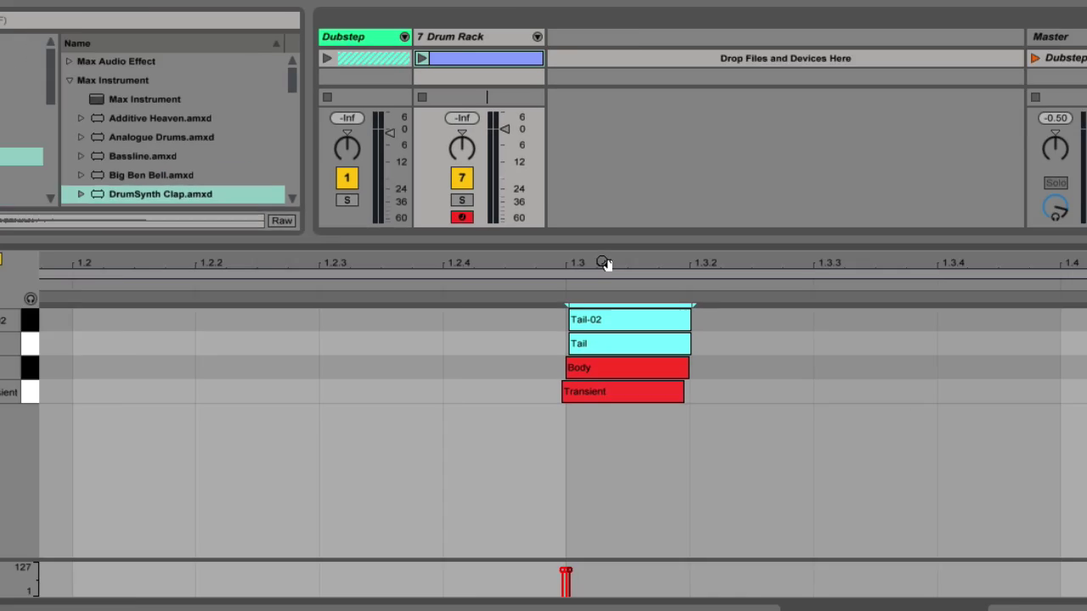
Step: Show the Drum Rack track's devices and launch its MIDI clip
{"action": "key", "text": "shift+Tab"}
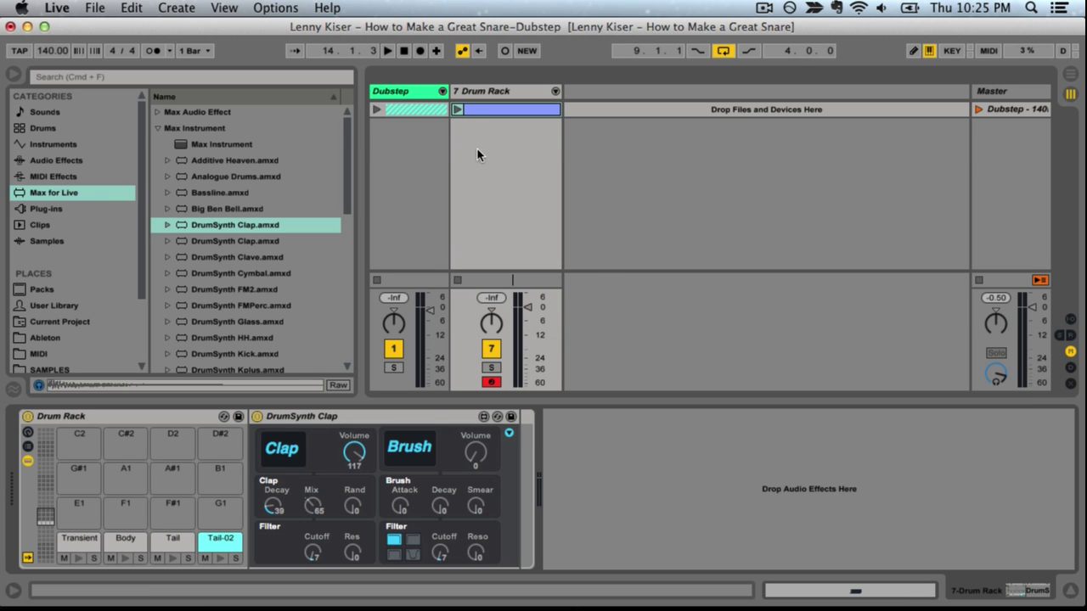
{"action": "left_click", "coordinate": [456, 112]}
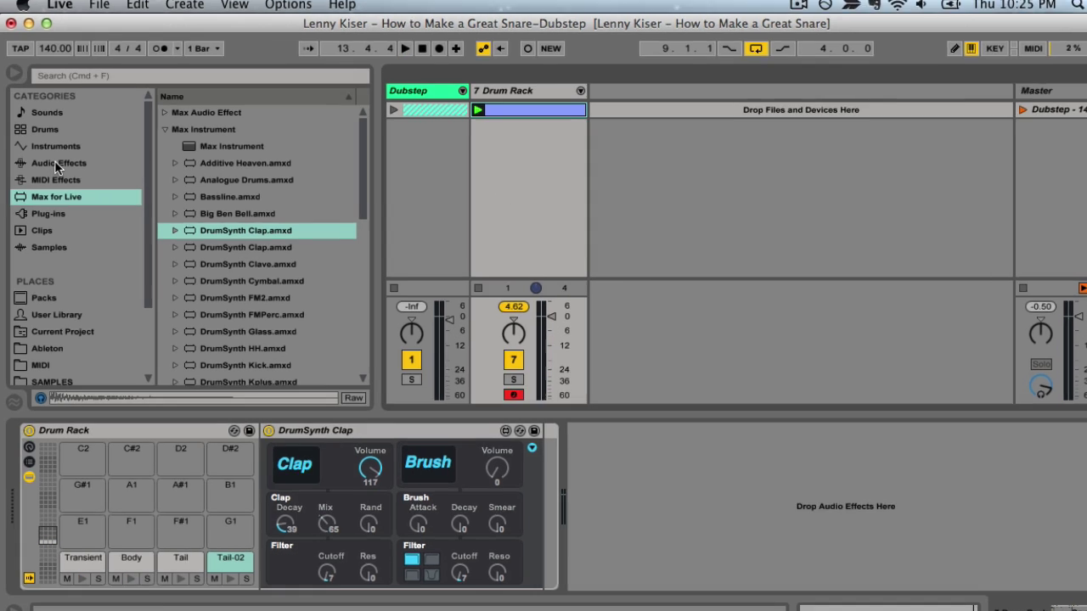
Step: Add EQ Eight after the Drum Rack, expand its frequency display and hide the browser
{"action": "left_click", "coordinate": [54, 161]}
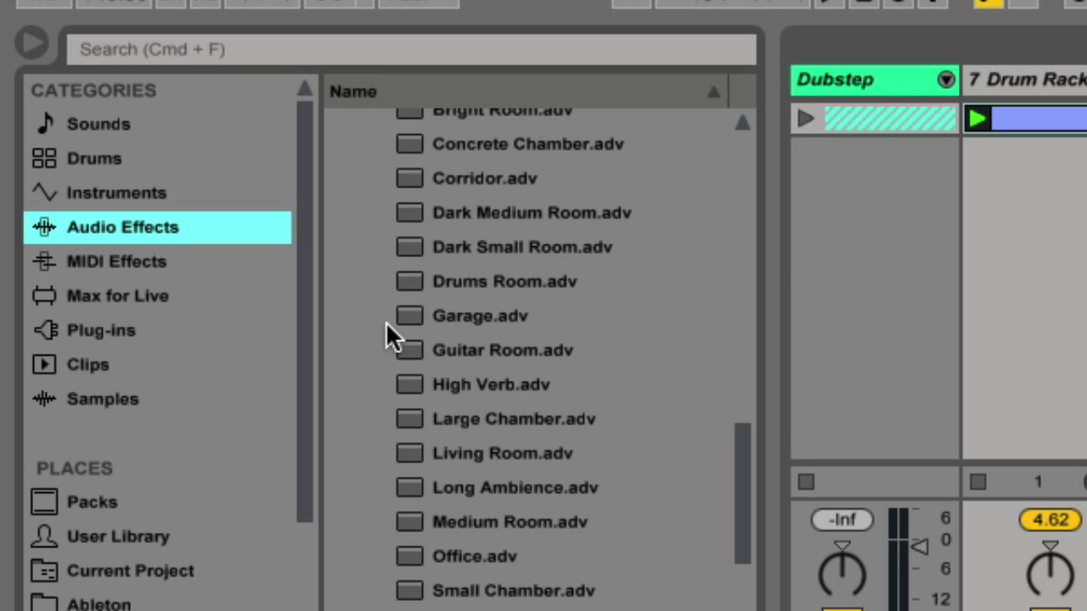
{"action": "scroll", "coordinate": [382, 331], "scroll_direction": "up", "scroll_amount": 8}
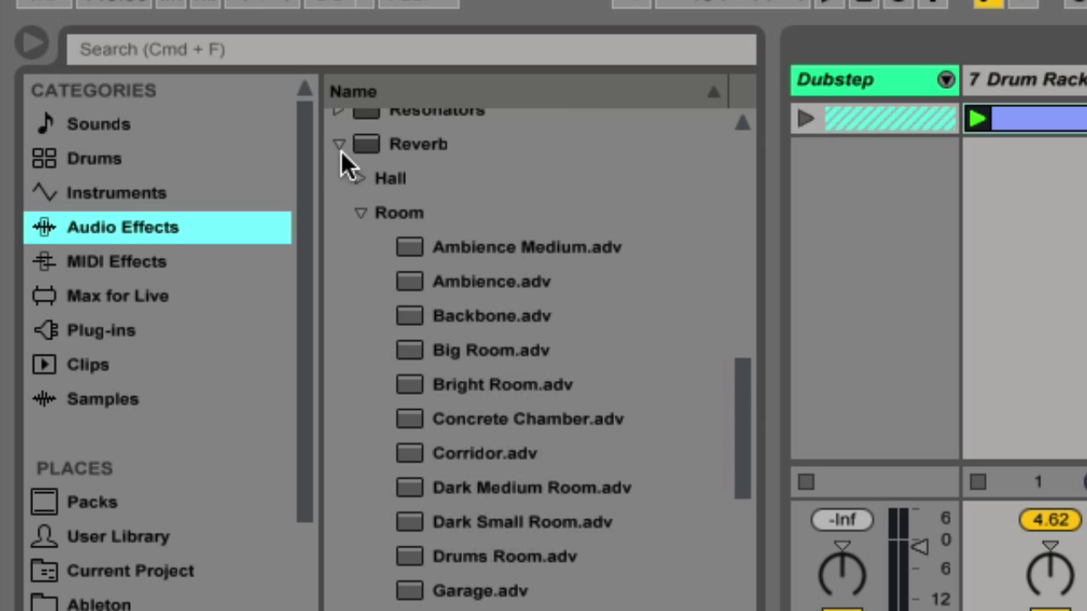
{"action": "left_click", "coordinate": [340, 149]}
{"action": "scroll", "coordinate": [342, 315], "scroll_direction": "up", "scroll_amount": 7}
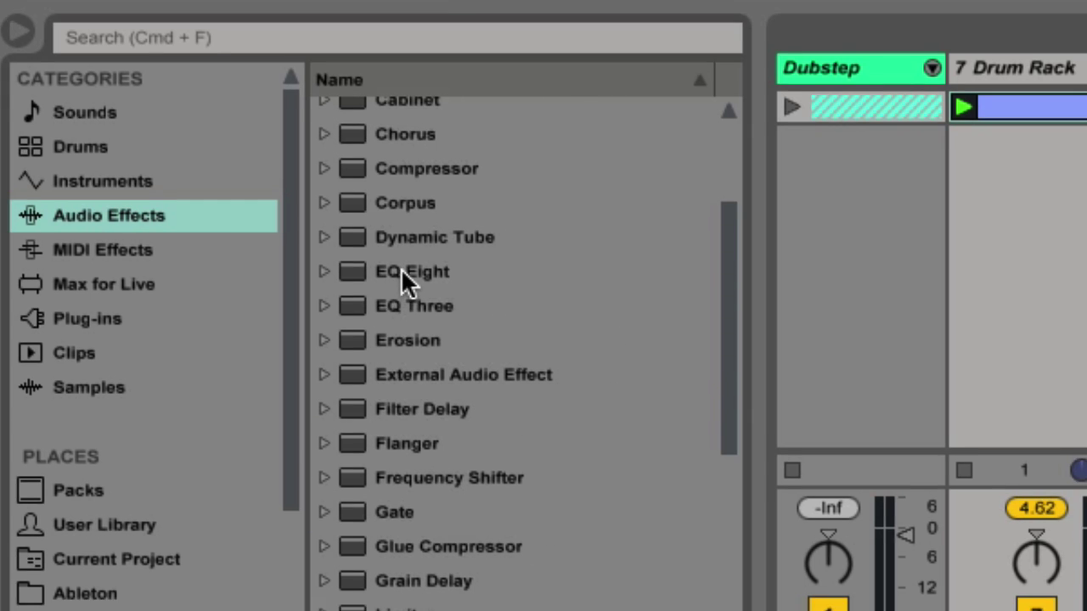
{"action": "double_click", "coordinate": [412, 286]}
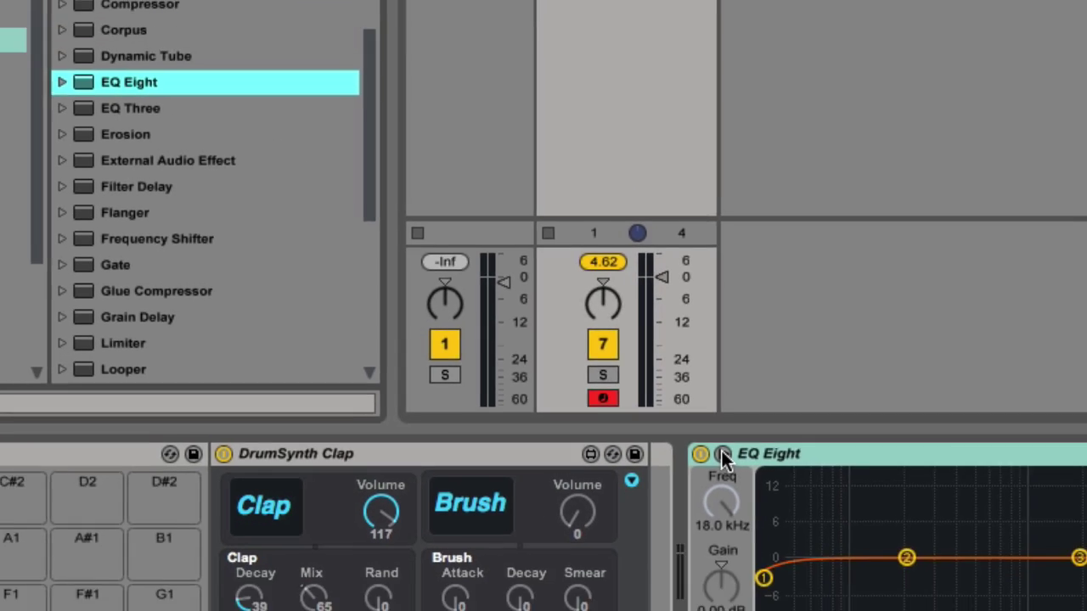
{"action": "left_click", "coordinate": [721, 456]}
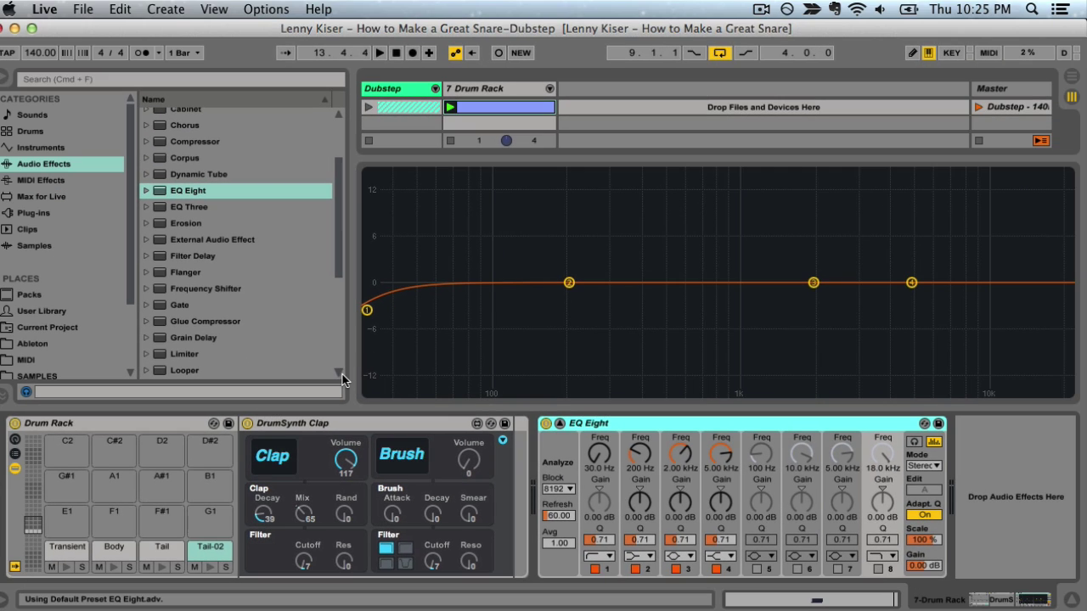
{"action": "key", "text": "super+alt+b"}
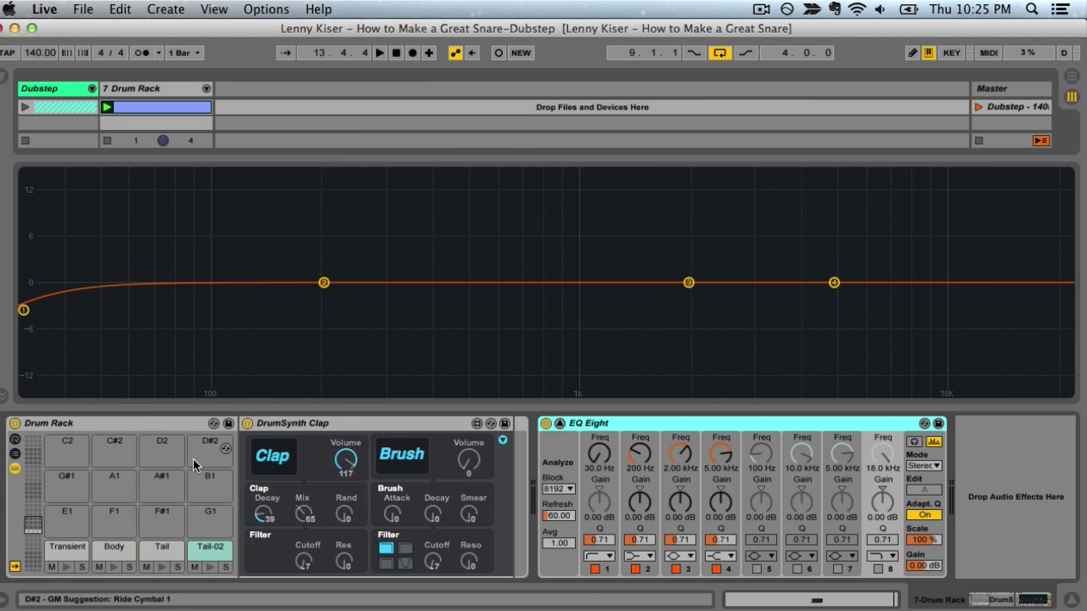
Step: Solo the Body pad and transpose its Tom-808-Low sample up 12 semitones
{"action": "left_click", "coordinate": [129, 567]}
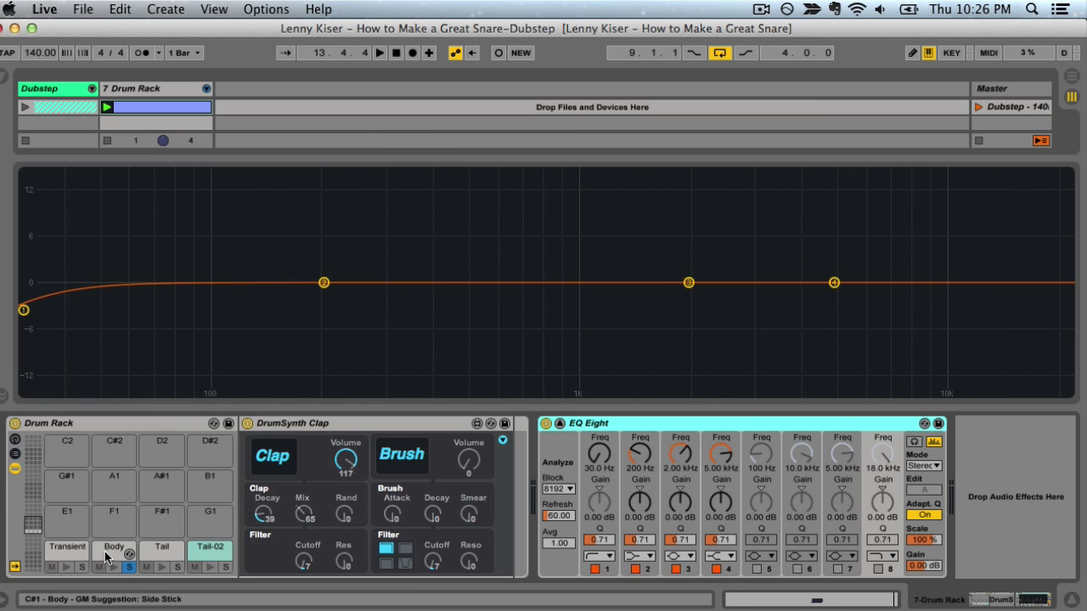
{"action": "left_click", "coordinate": [105, 551]}
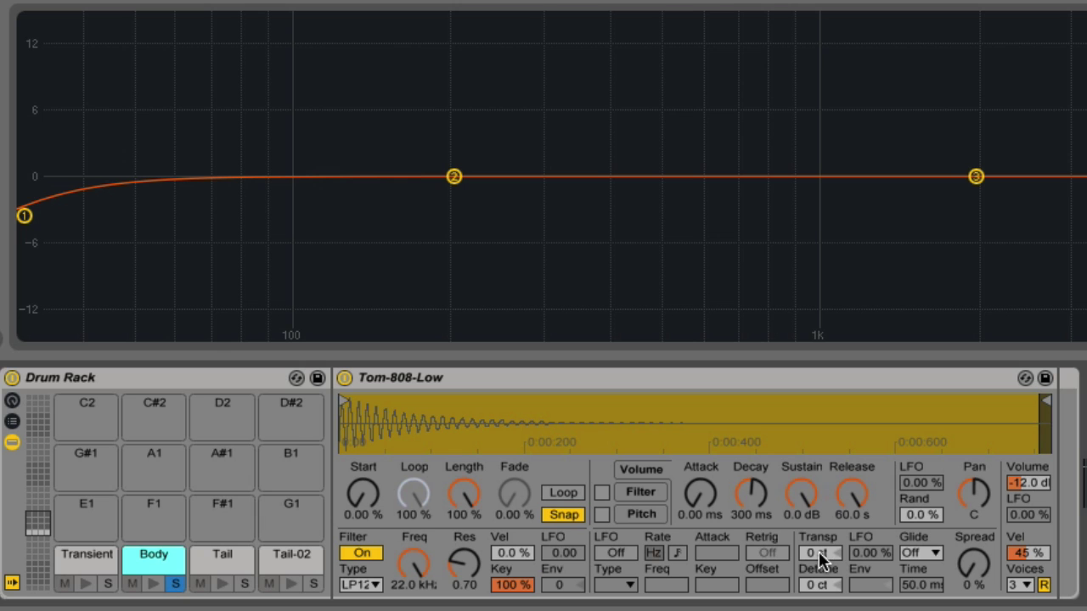
{"action": "left_click_drag", "start_coordinate": [819, 553], "coordinate": [819, 513]}
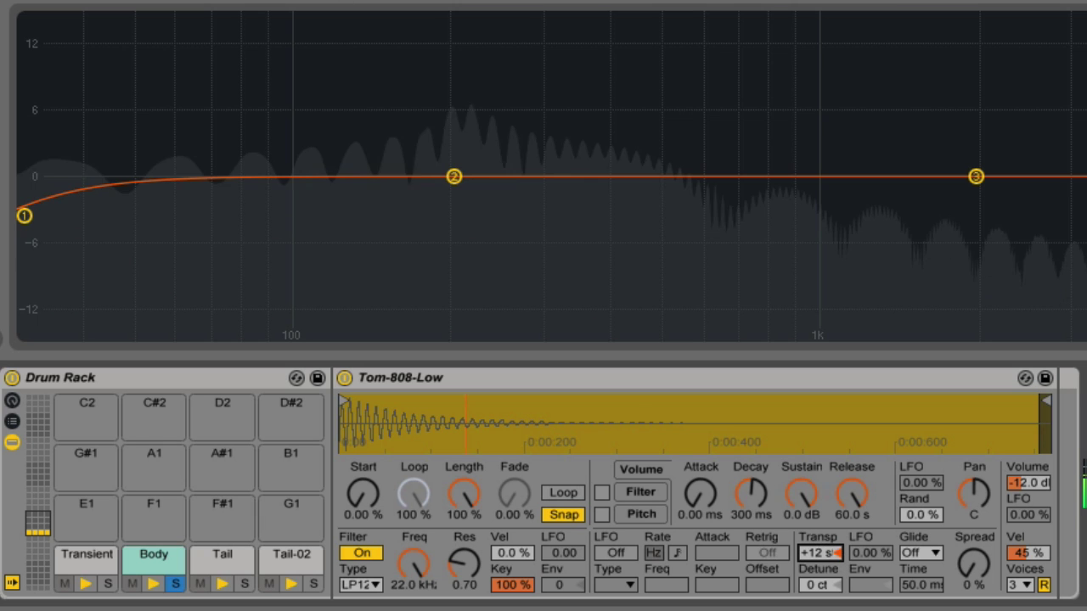
Step: Bring back the browser and mixer, and add an Overdrive effect after the Body pad's sample player
{"action": "left_click_drag", "start_coordinate": [373, 5], "coordinate": [371, 173]}
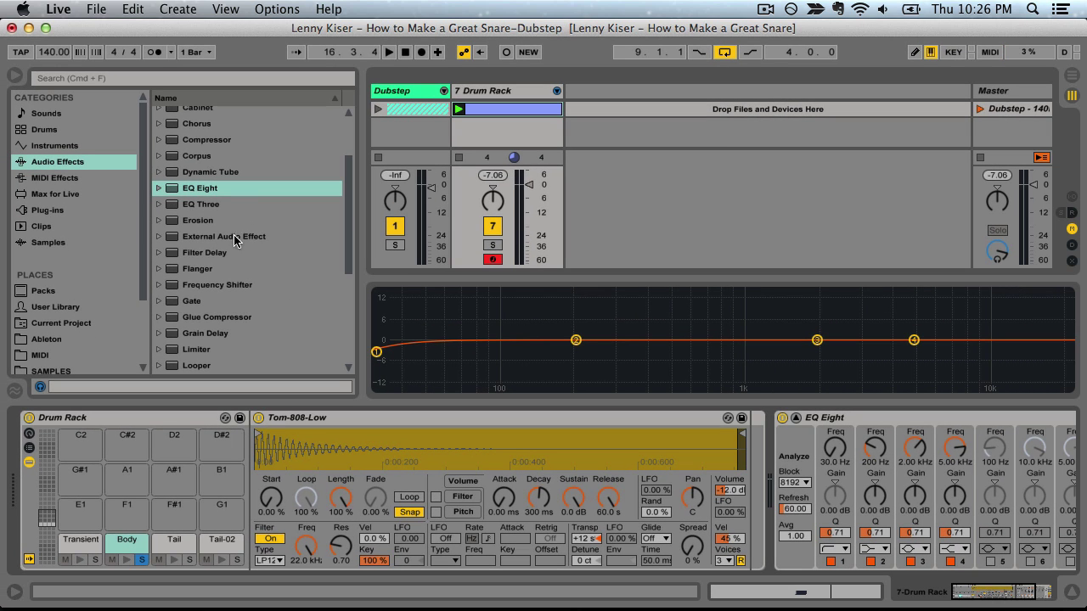
{"action": "left_click", "coordinate": [203, 187]}
{"action": "scroll", "coordinate": [204, 197], "scroll_direction": "down", "scroll_amount": 5}
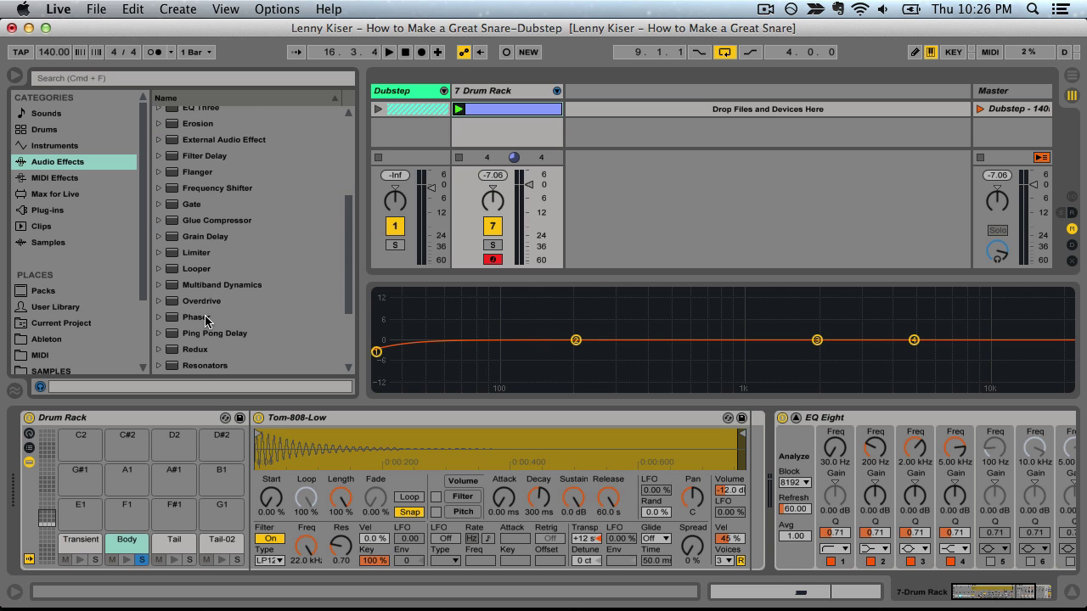
{"action": "left_click_drag", "start_coordinate": [208, 302], "coordinate": [753, 495]}
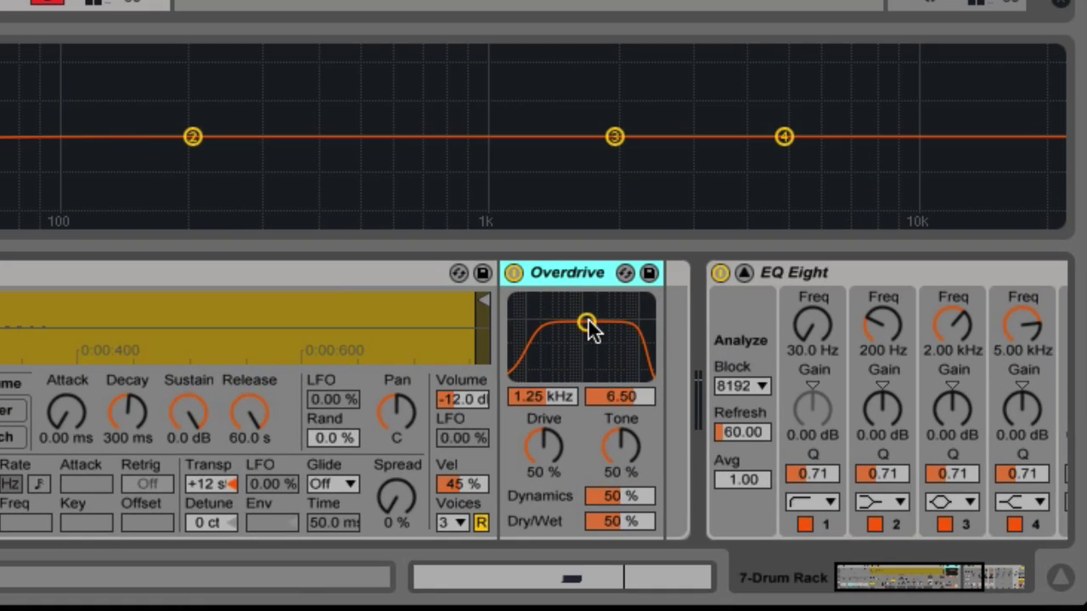
Step: Set the Body pad's Overdrive to 1.04 kHz with bandwidth 9.00, drive 41% and dry/wet 27%
{"action": "left_click_drag", "start_coordinate": [800, 446], "coordinate": [798, 435]}
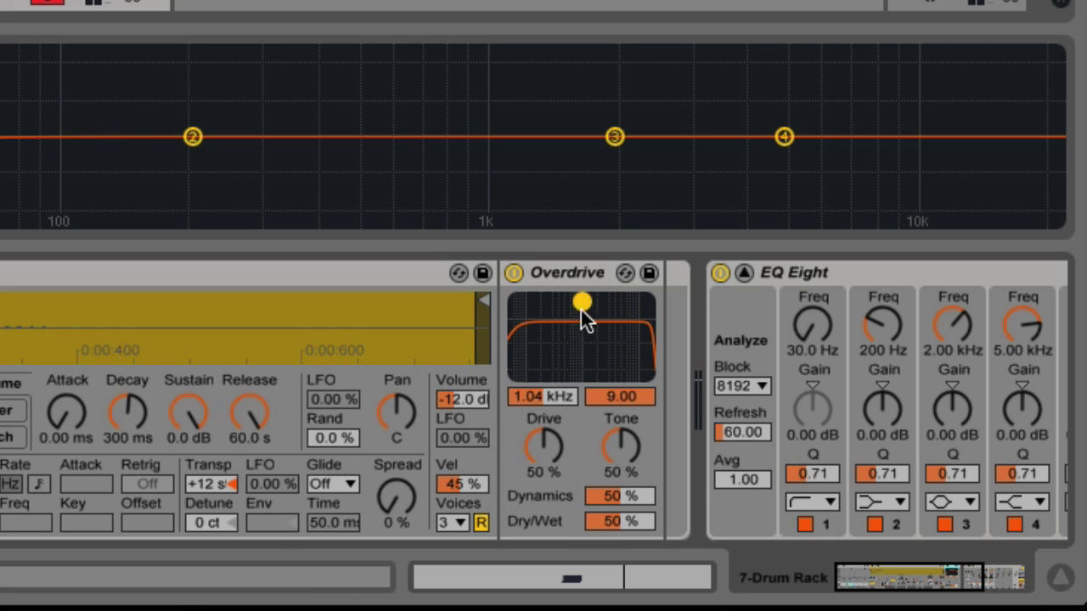
{"action": "key", "text": "space"}
{"action": "left_click_drag", "start_coordinate": [624, 514], "coordinate": [625, 513]}
{"action": "left_click_drag", "start_coordinate": [548, 443], "coordinate": [559, 450]}
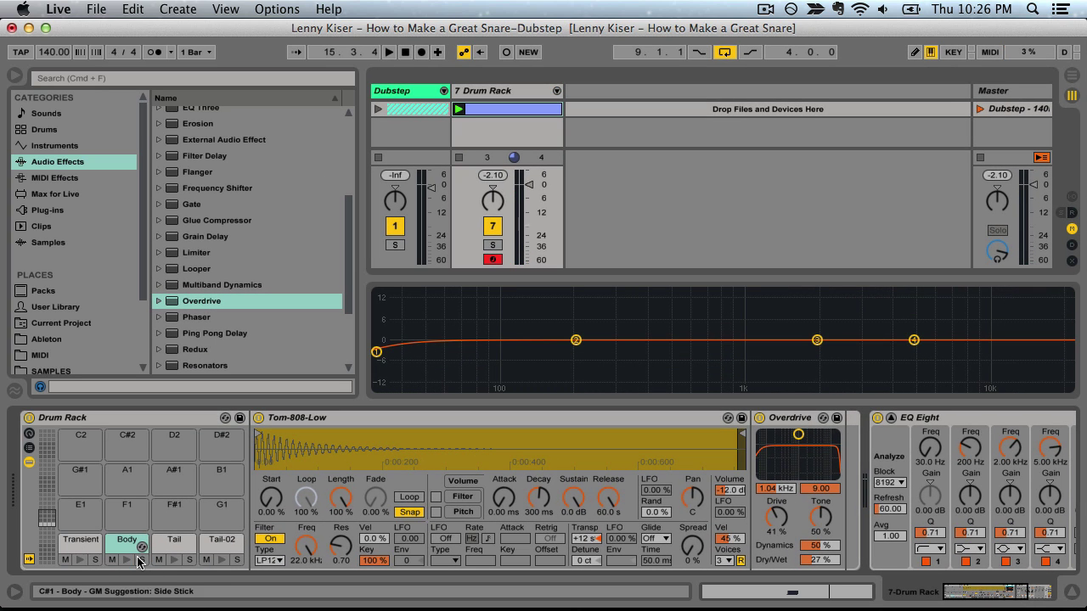
Step: Solo the Transient pad as well and trim the start of its Clap-707 sample to just before the main hit
{"action": "left_click", "coordinate": [96, 560]}
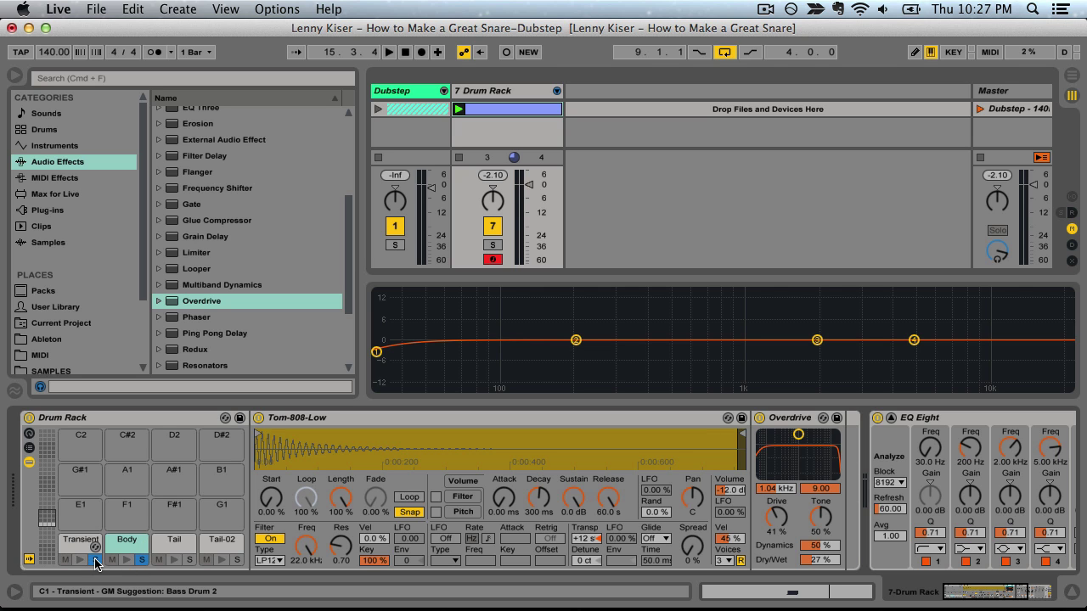
{"action": "left_click", "coordinate": [79, 551]}
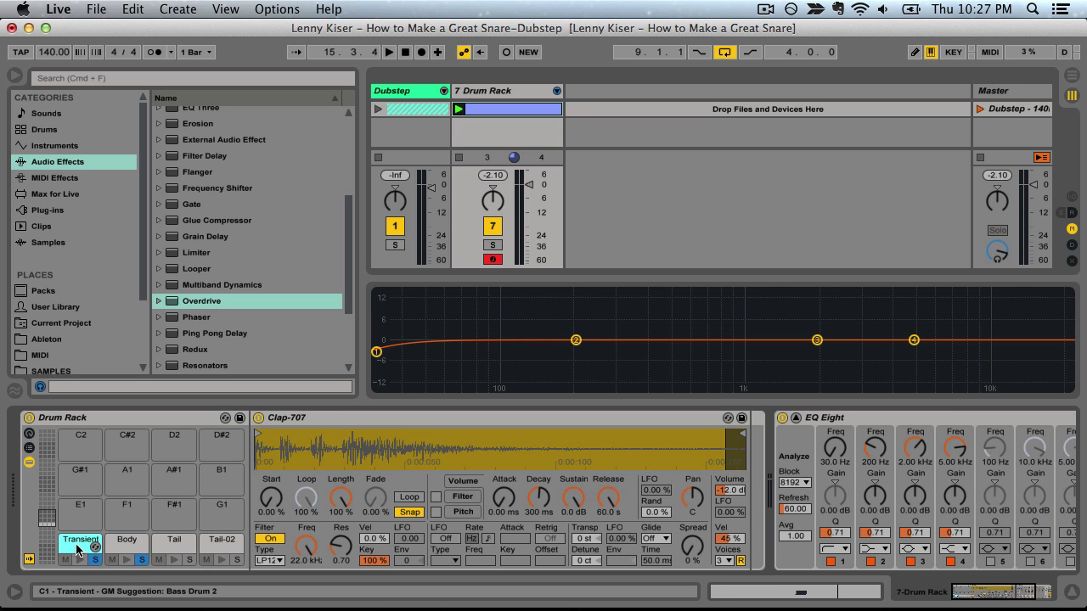
{"action": "key", "text": "space"}
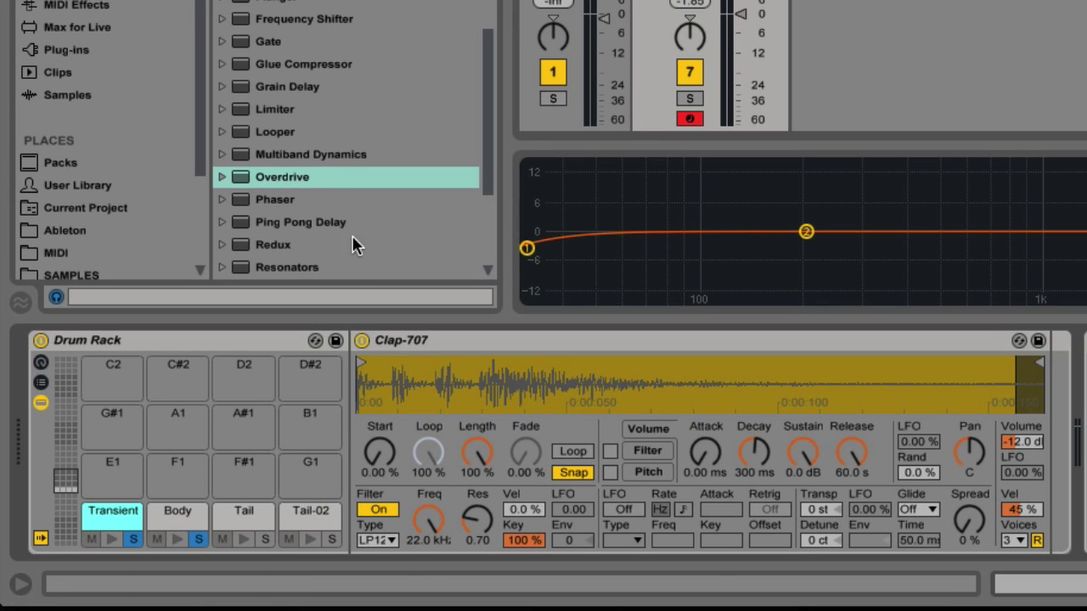
{"action": "left_click_drag", "start_coordinate": [361, 364], "coordinate": [482, 360]}
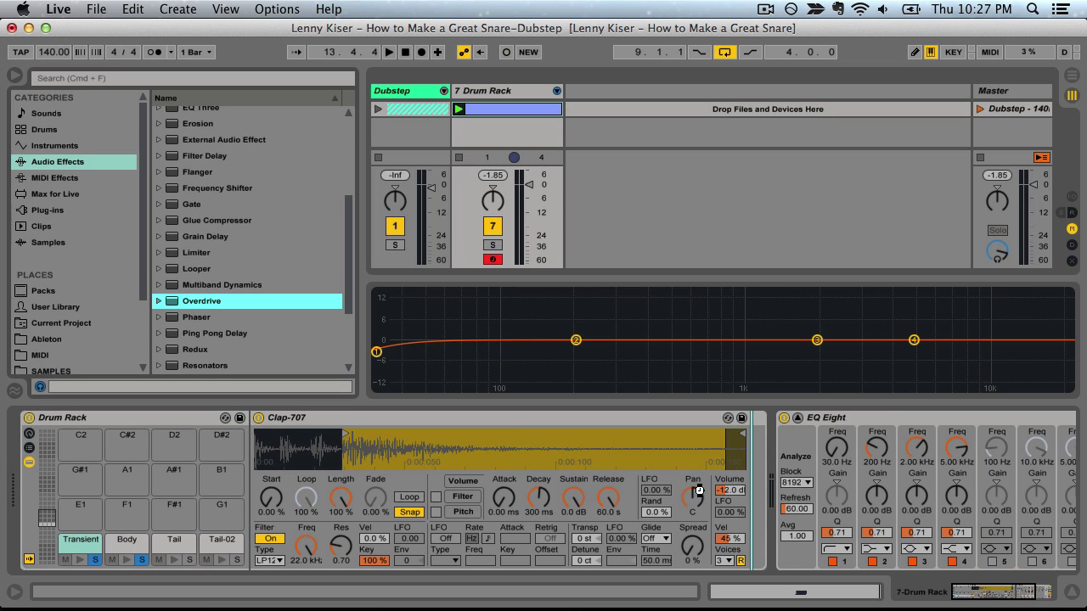
Step: Add Overdrive to the Transient pad and insert EQ Eight between the sample player and the Overdrive
{"action": "key", "text": "Return"}
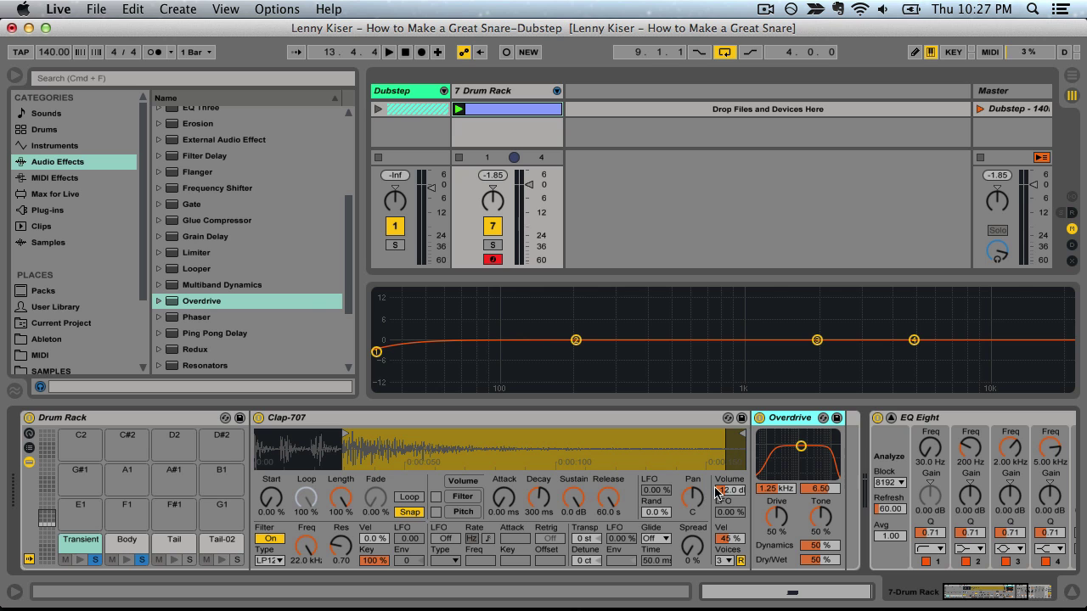
{"action": "scroll", "coordinate": [202, 146], "scroll_direction": "up", "scroll_amount": 3}
{"action": "left_click_drag", "start_coordinate": [200, 155], "coordinate": [755, 539]}
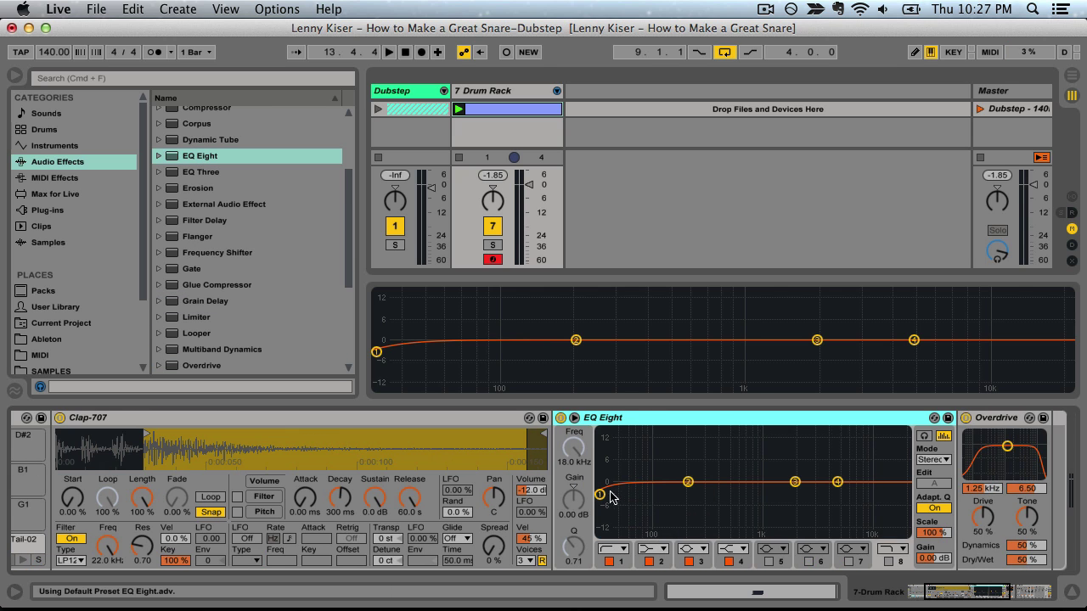
Step: In the Transient pad's EQ Eight, set the low cut to 646 Hz and boost the high shelf 3.60 dB at 5.01 kHz
{"action": "left_click_drag", "start_coordinate": [601, 496], "coordinate": [742, 493]}
{"action": "scroll", "coordinate": [745, 503], "scroll_direction": "right", "scroll_amount": 5}
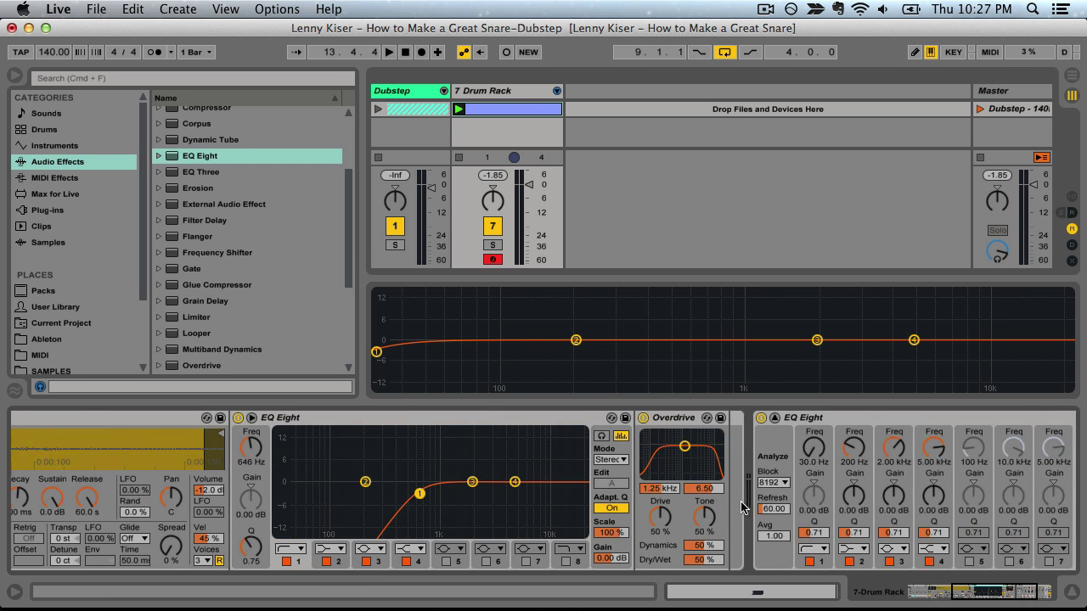
{"action": "key", "text": "space"}
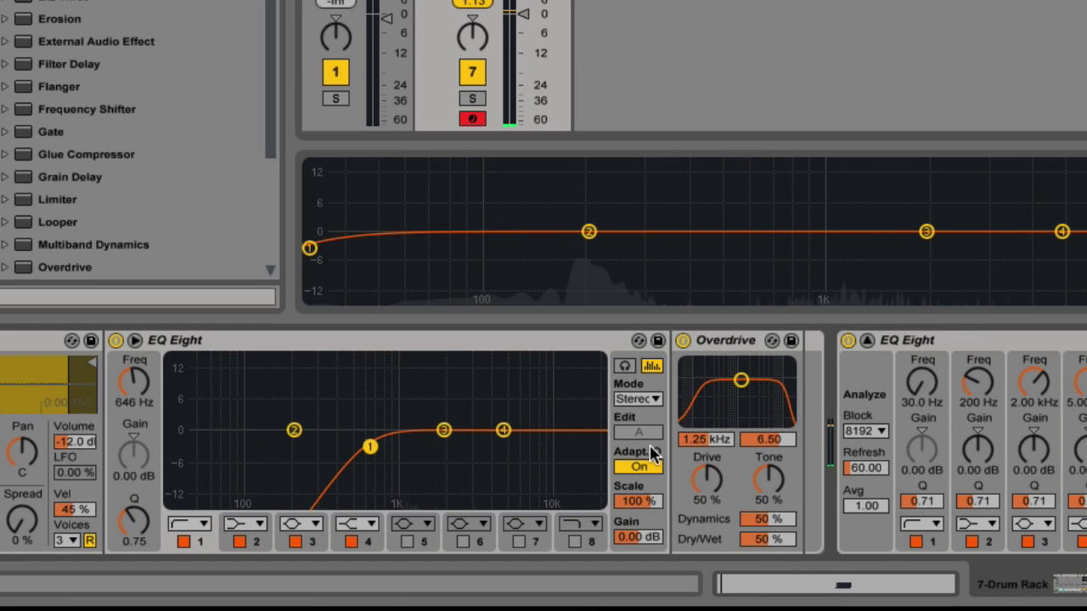
{"action": "left_click", "coordinate": [366, 543]}
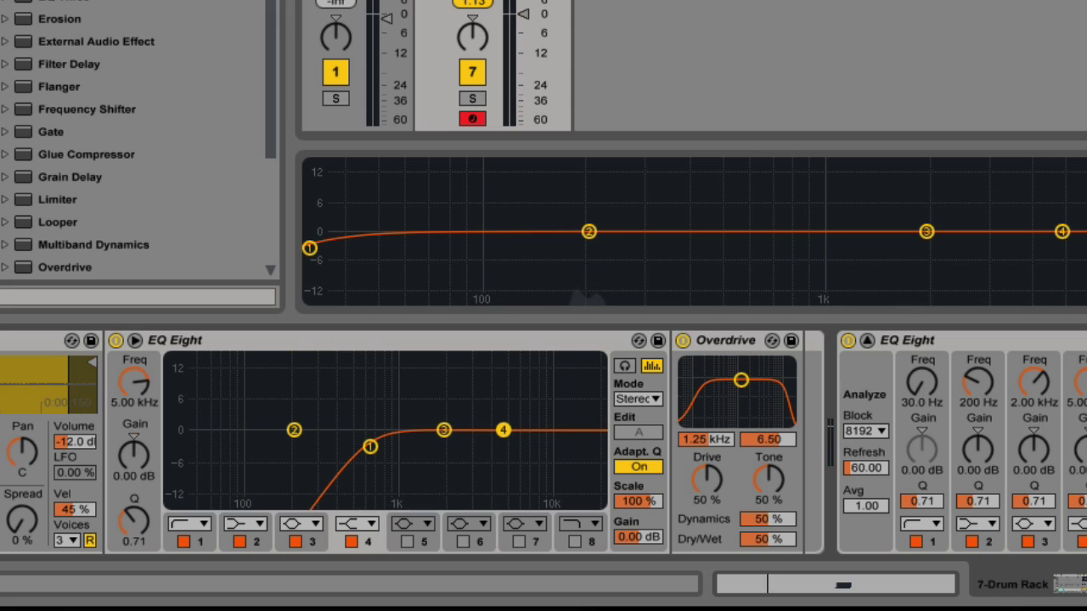
{"action": "left_click_drag", "start_coordinate": [502, 430], "coordinate": [503, 413]}
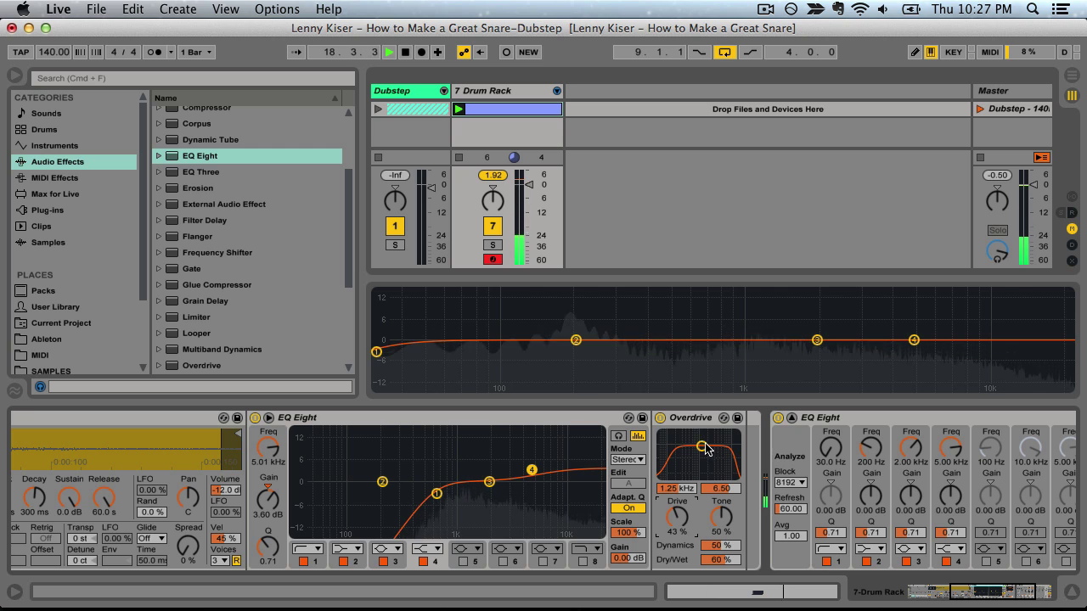
Step: Set the Transient pad's Overdrive to 43% drive and 60% dry/wet, and widen its filter band
{"action": "left_click_drag", "start_coordinate": [701, 446], "coordinate": [700, 436]}
{"action": "scroll", "coordinate": [455, 543], "scroll_direction": "left", "scroll_amount": 10}
{"action": "key", "text": "space"}
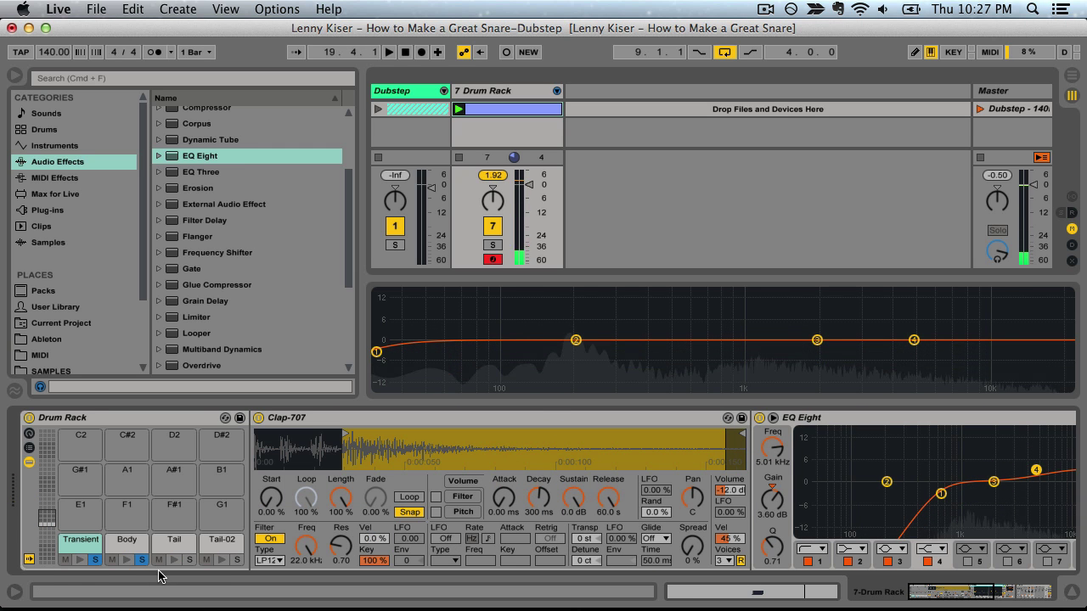
Step: Solo the Tail pad too and add EQ Eight after its Snare-909 sample player
{"action": "left_click", "coordinate": [166, 545]}
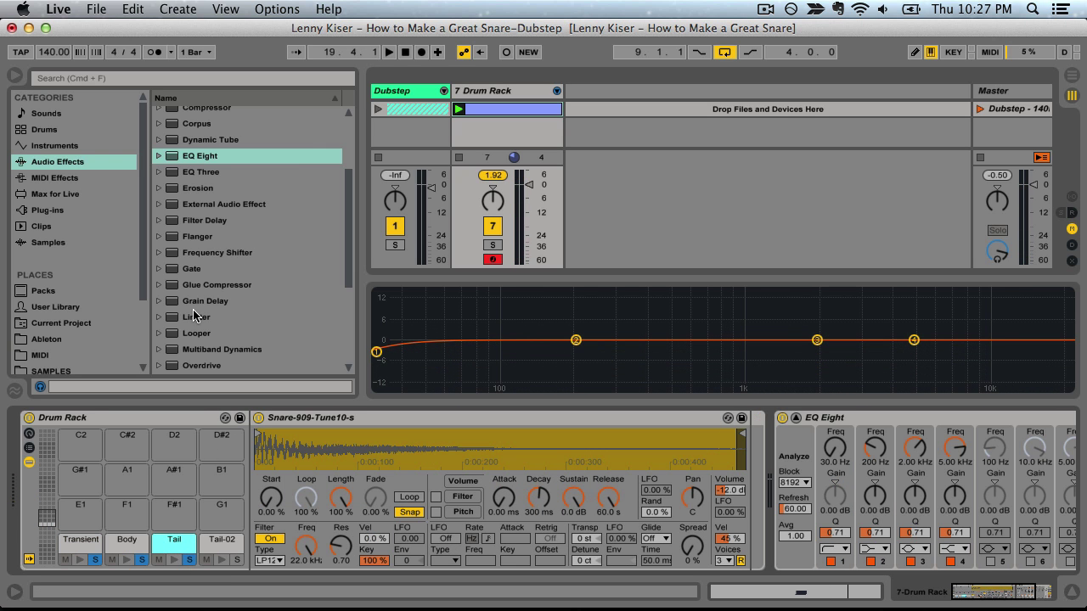
{"action": "left_click", "coordinate": [195, 160]}
{"action": "left_click_drag", "start_coordinate": [660, 458], "coordinate": [747, 467]}
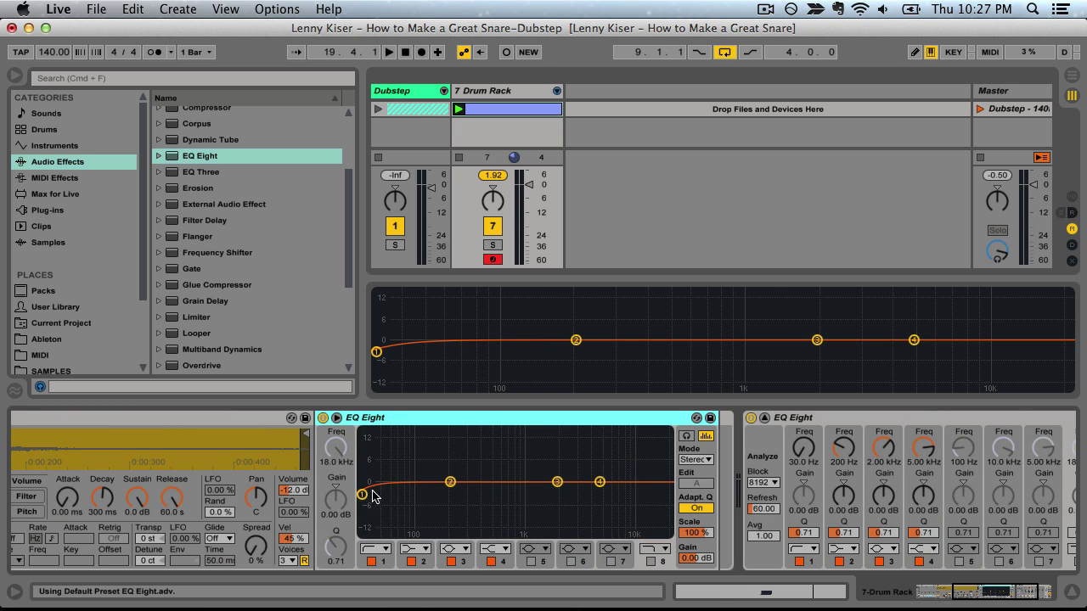
Step: In the Tail pad's EQ Eight, raise the low cut to about 1 kHz and boost the high shelf 4.09 dB at 4.83 kHz
{"action": "left_click_drag", "start_coordinate": [374, 497], "coordinate": [523, 492]}
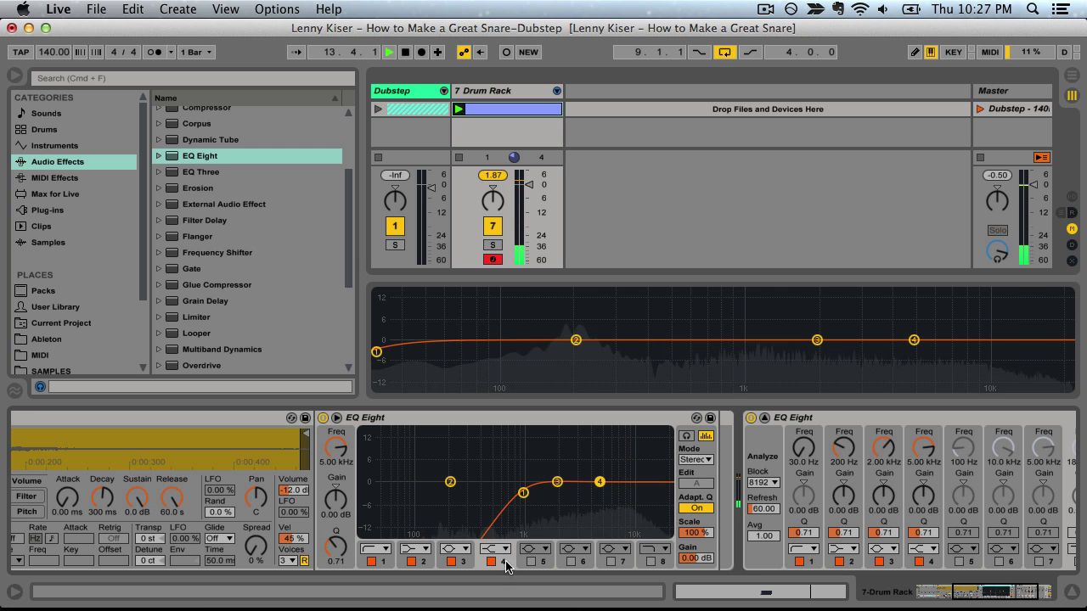
{"action": "left_click_drag", "start_coordinate": [600, 481], "coordinate": [598, 468]}
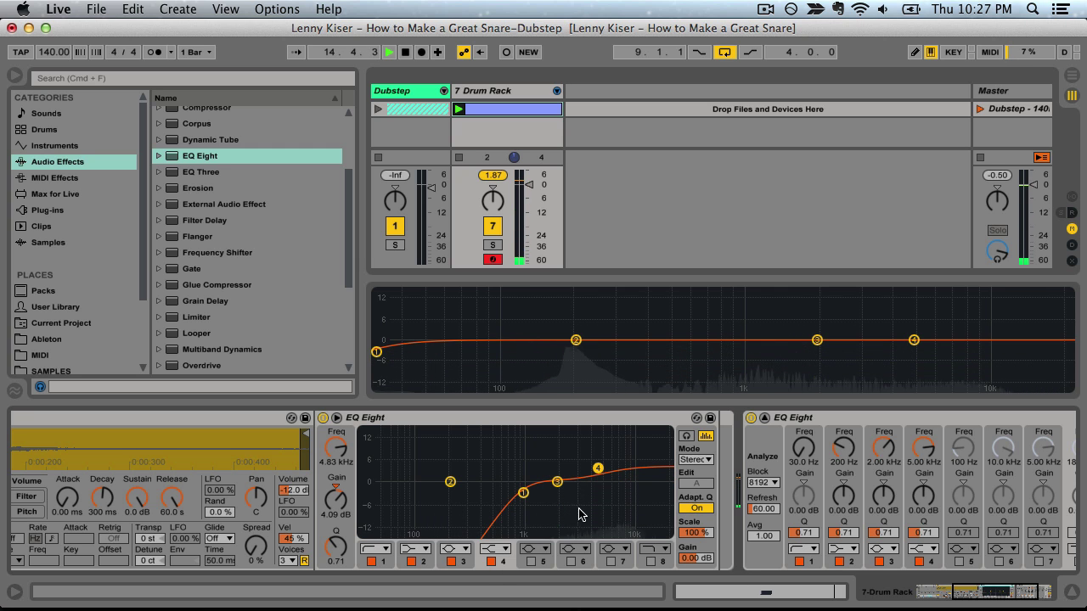
{"action": "scroll", "coordinate": [475, 527], "scroll_direction": "left", "scroll_amount": 10}
{"action": "key", "text": "space"}
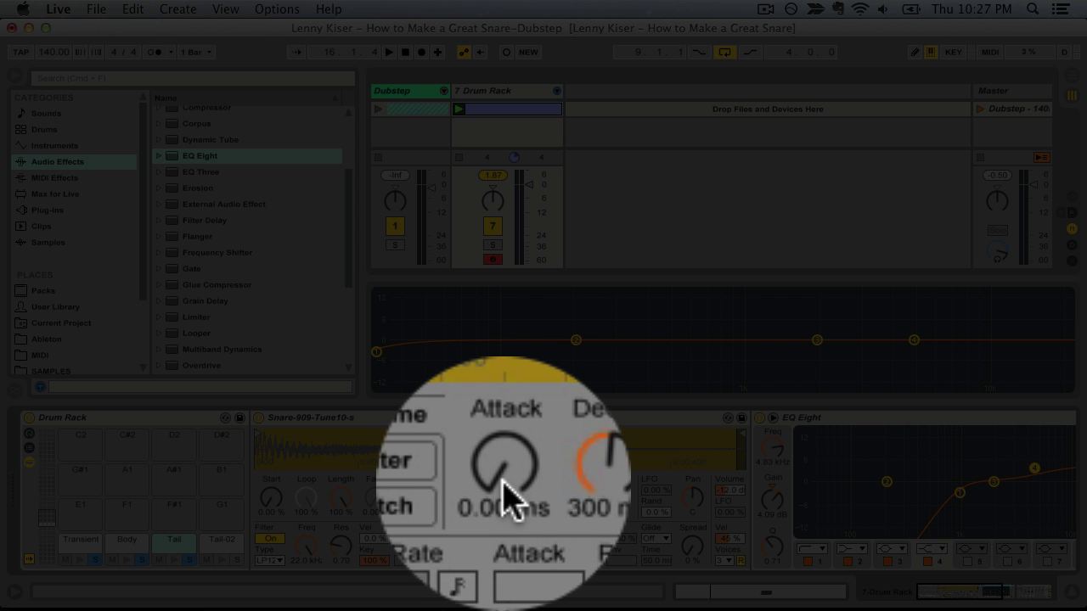
Step: Set the Tail sample's volume attack to 72.6 ms and play the clip to hear the softened onset
{"action": "left_click_drag", "start_coordinate": [503, 482], "coordinate": [503, 443]}
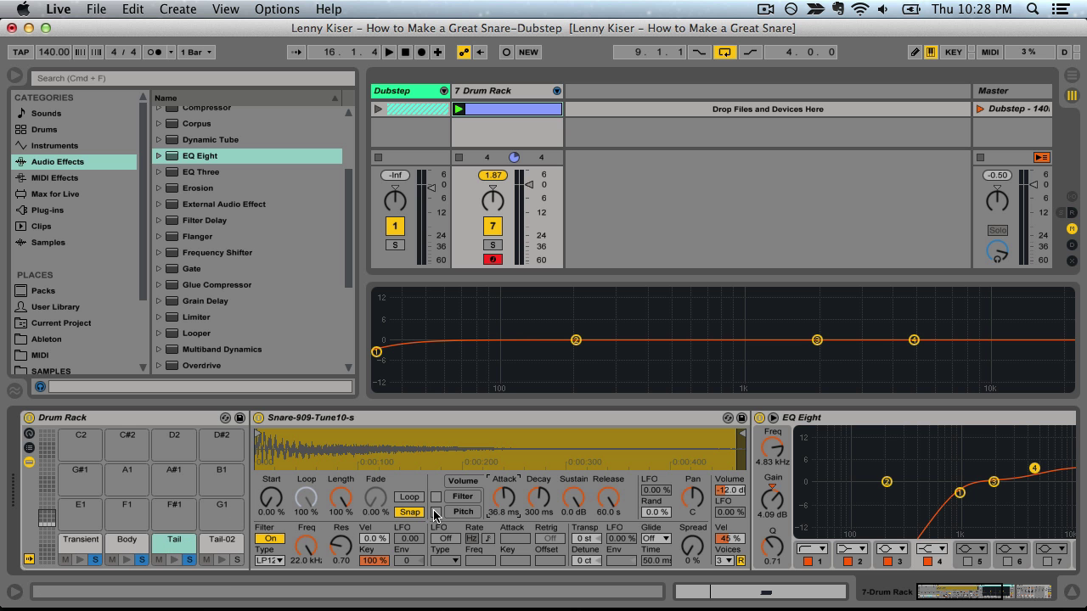
{"action": "left_click_drag", "start_coordinate": [503, 497], "coordinate": [503, 485]}
{"action": "key", "text": "space"}
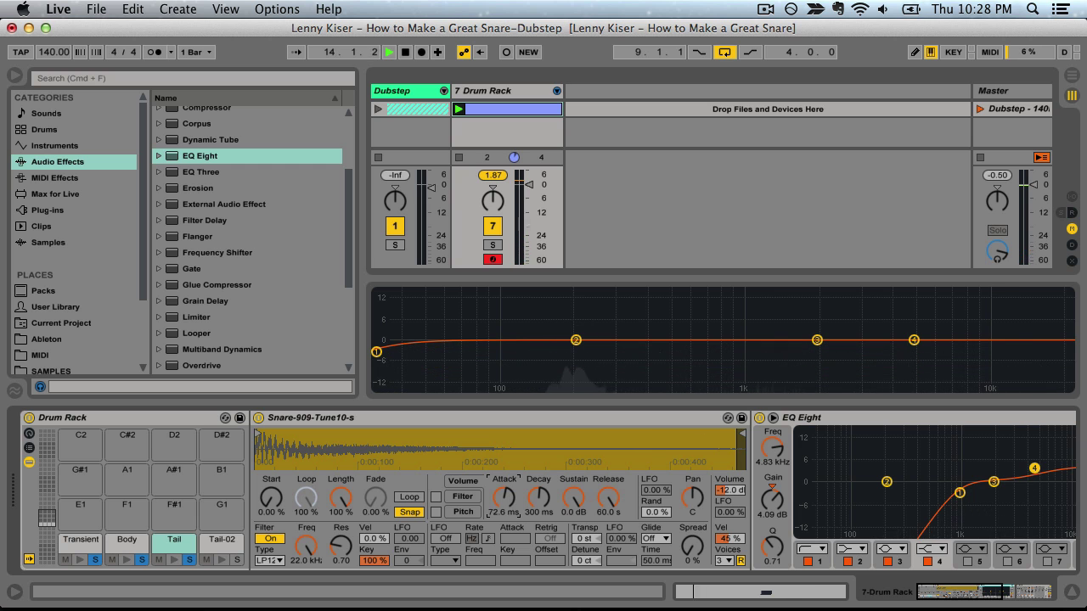
{"action": "key", "text": "space"}
Step: Solo the Tail-02 pad and set its DrumSynth Clap's clap volume to 22 and brush volume to 29
{"action": "left_click", "coordinate": [223, 542]}
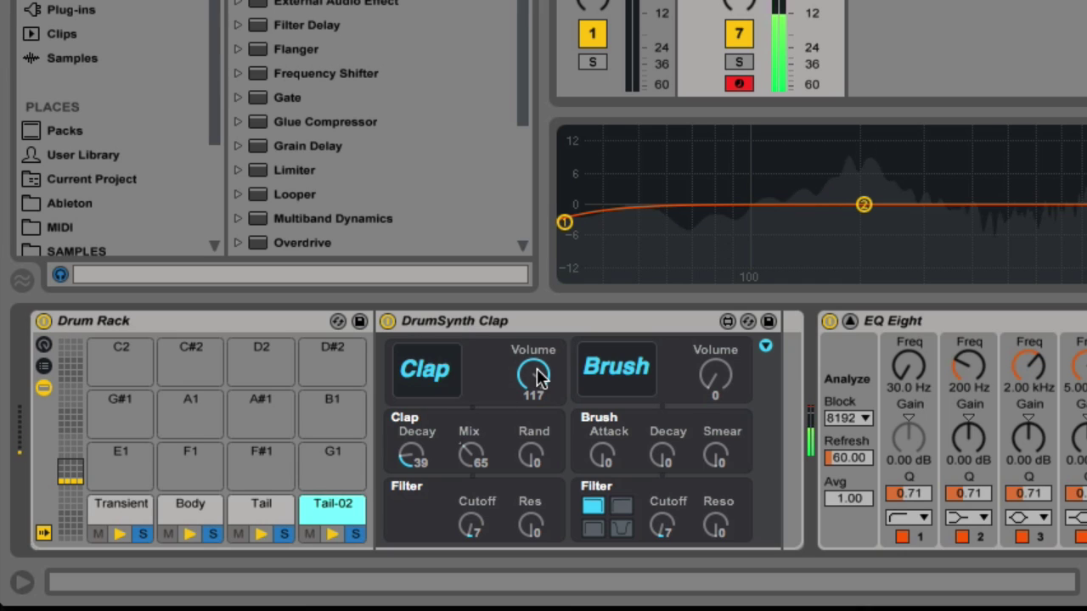
{"action": "left_click_drag", "start_coordinate": [534, 374], "coordinate": [535, 416]}
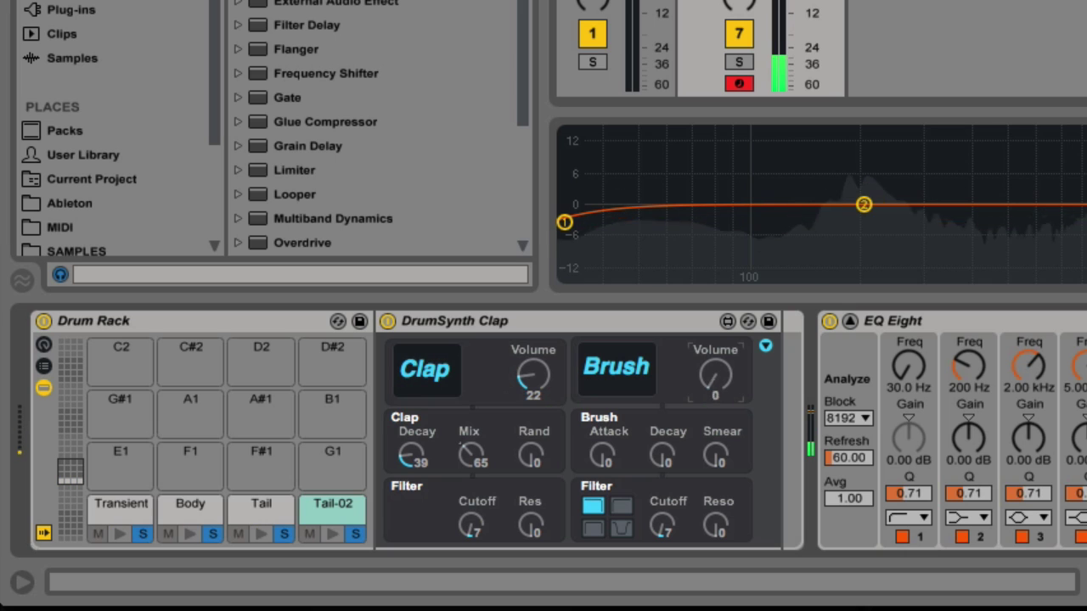
{"action": "left_click_drag", "start_coordinate": [703, 391], "coordinate": [702, 366]}
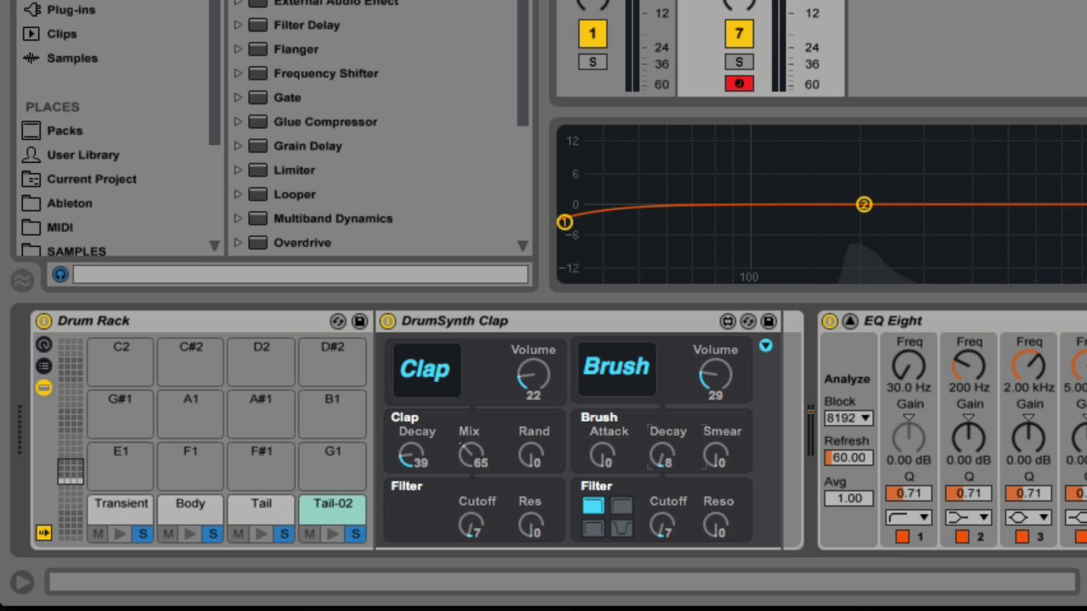
Step: Set the Tail-02 brush attack and decay to 23 each, and lower the brush volume to 20
{"action": "left_click_drag", "start_coordinate": [665, 465], "coordinate": [666, 435]}
{"action": "left_click_drag", "start_coordinate": [604, 465], "coordinate": [605, 433]}
{"action": "left_click", "coordinate": [664, 465]}
{"action": "left_click_drag", "start_coordinate": [715, 371], "coordinate": [714, 380]}
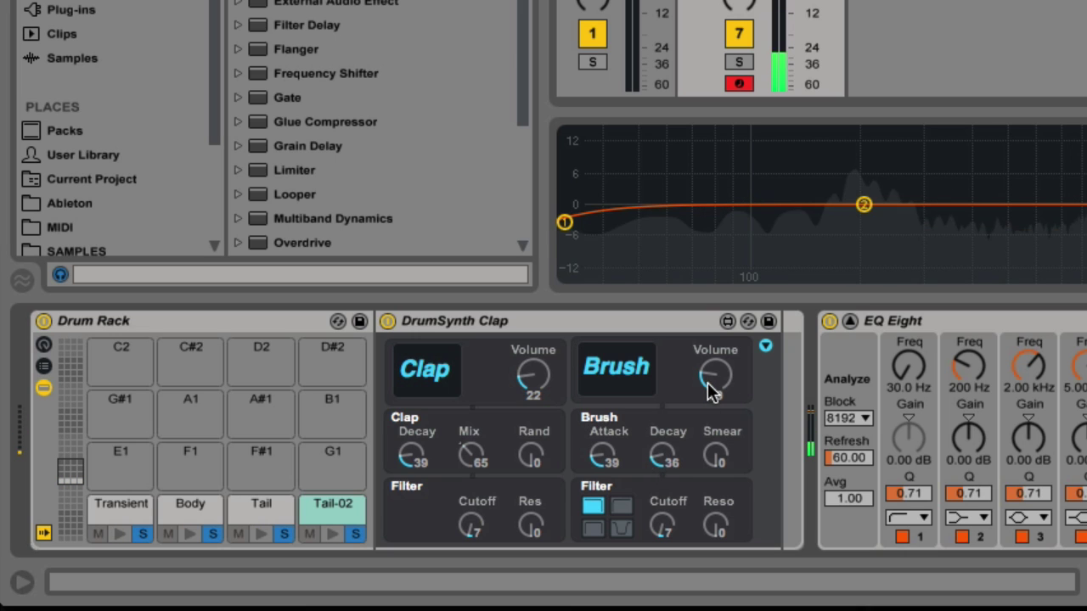
{"action": "mouse_move", "coordinate": [602, 458]}
{"action": "left_mouse_down"}
{"action": "mouse_move", "coordinate": [602, 471]}
{"action": "mouse_move", "coordinate": [665, 475]}
{"action": "left_mouse_up"}
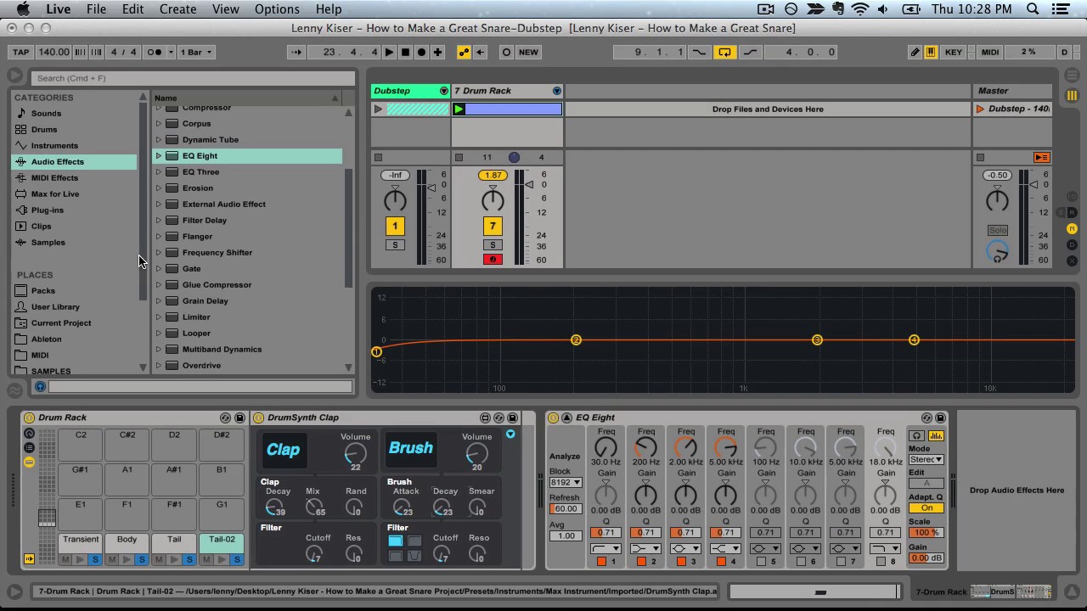
Step: Add the Bright Room reverb preset after the DrumSynth Clap on the Tail-02 chain and adjust its dry/wet amount
{"action": "scroll", "coordinate": [192, 218], "scroll_direction": "up", "scroll_amount": 5}
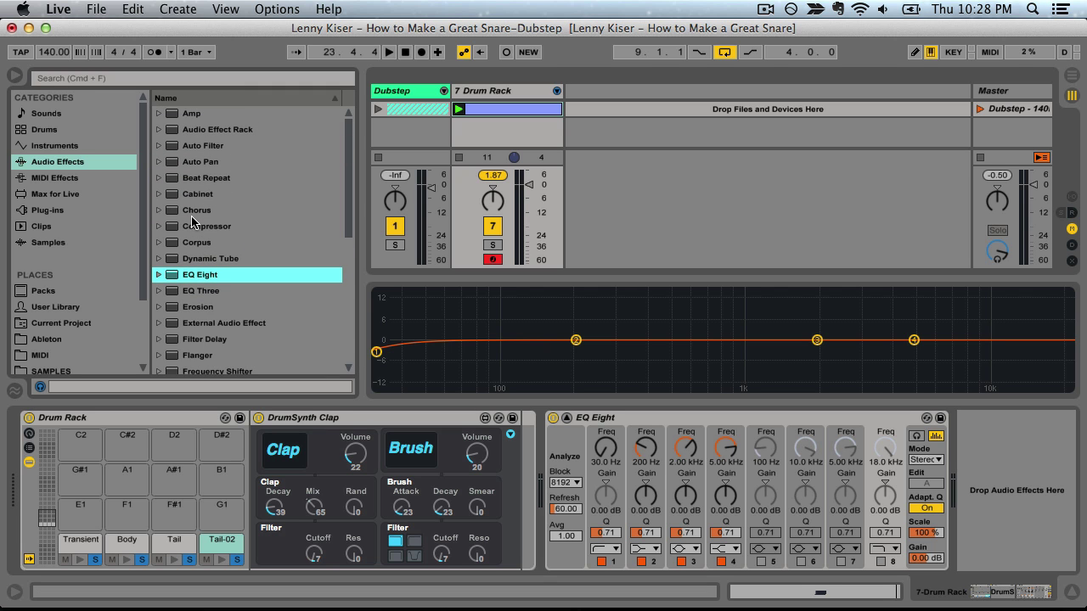
{"action": "scroll", "coordinate": [199, 282], "scroll_direction": "down", "scroll_amount": 8}
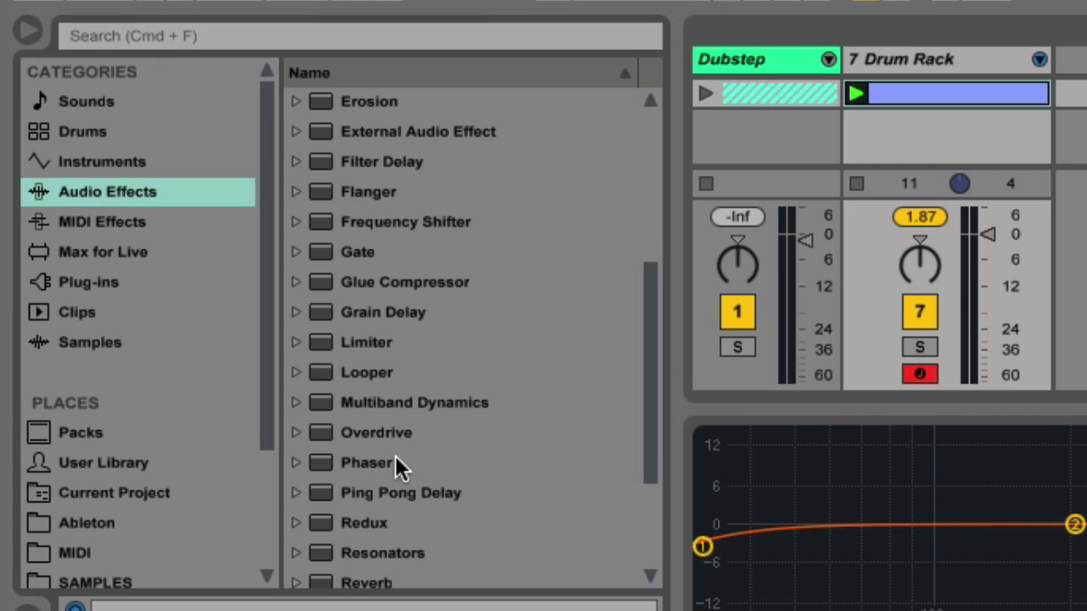
{"action": "scroll", "coordinate": [394, 455], "scroll_direction": "down", "scroll_amount": 4}
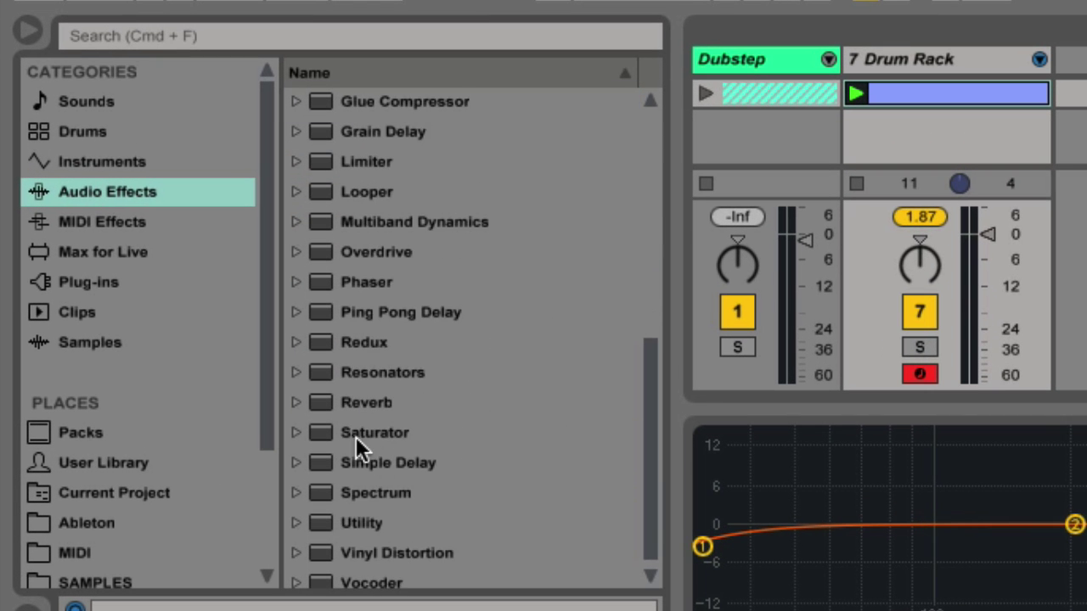
{"action": "left_click", "coordinate": [293, 404]}
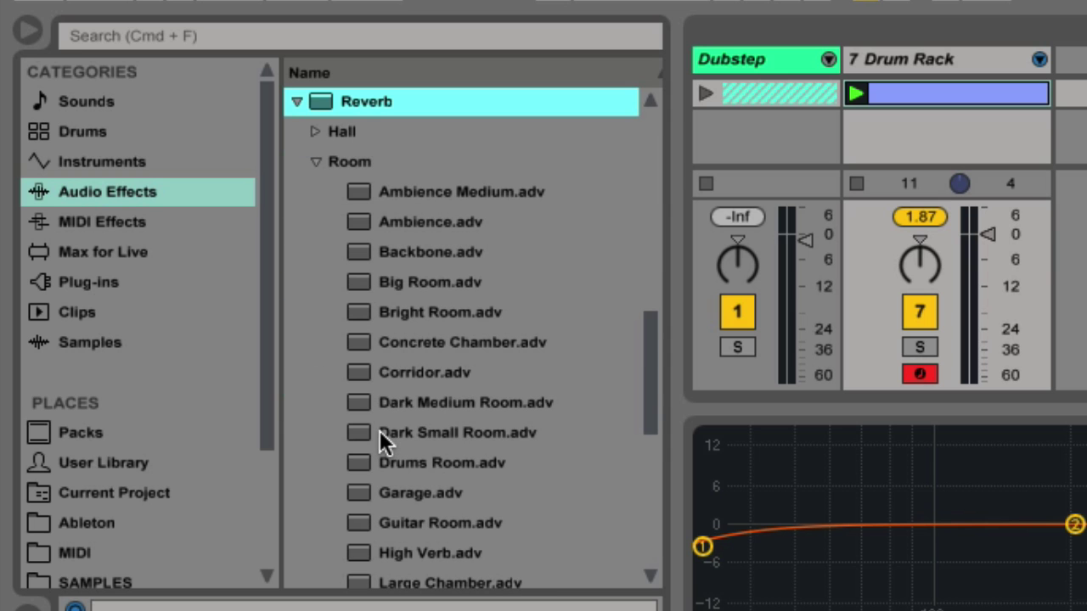
{"action": "left_click", "coordinate": [406, 312]}
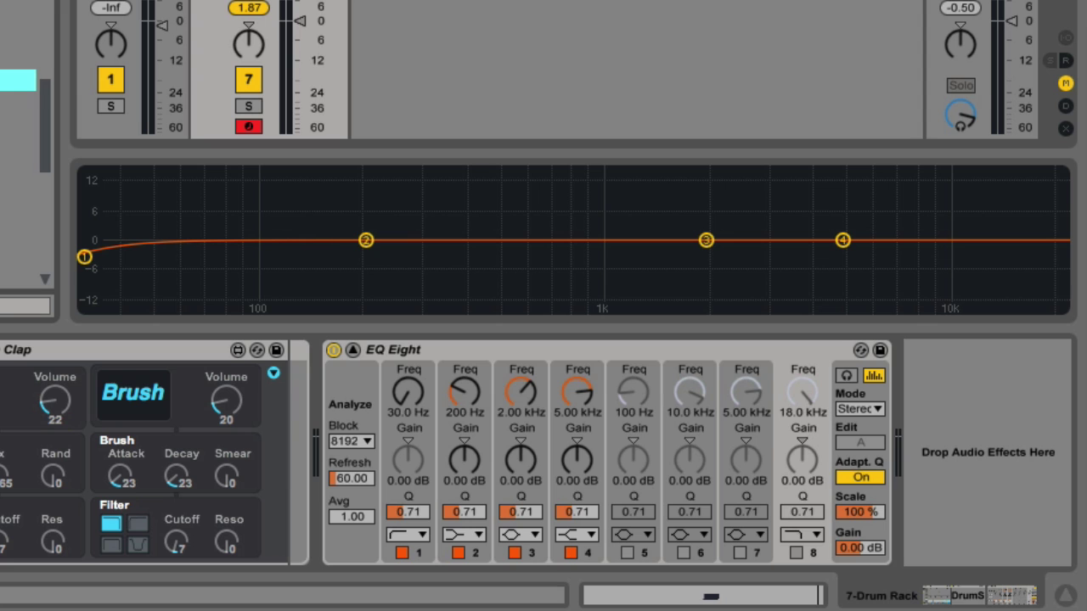
{"action": "key", "text": "Return"}
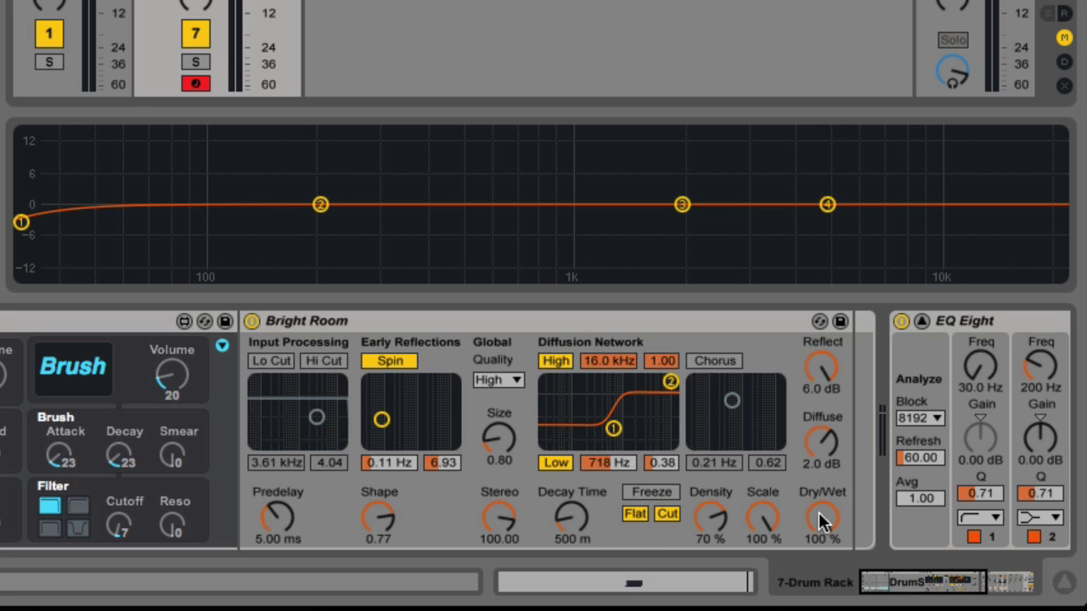
{"action": "mouse_move", "coordinate": [824, 516]}
{"action": "left_mouse_down"}
{"action": "mouse_move", "coordinate": [820, 533]}
{"action": "mouse_move", "coordinate": [822, 501]}
{"action": "mouse_move", "coordinate": [829, 528]}
{"action": "mouse_move", "coordinate": [820, 527]}
{"action": "left_mouse_up"}
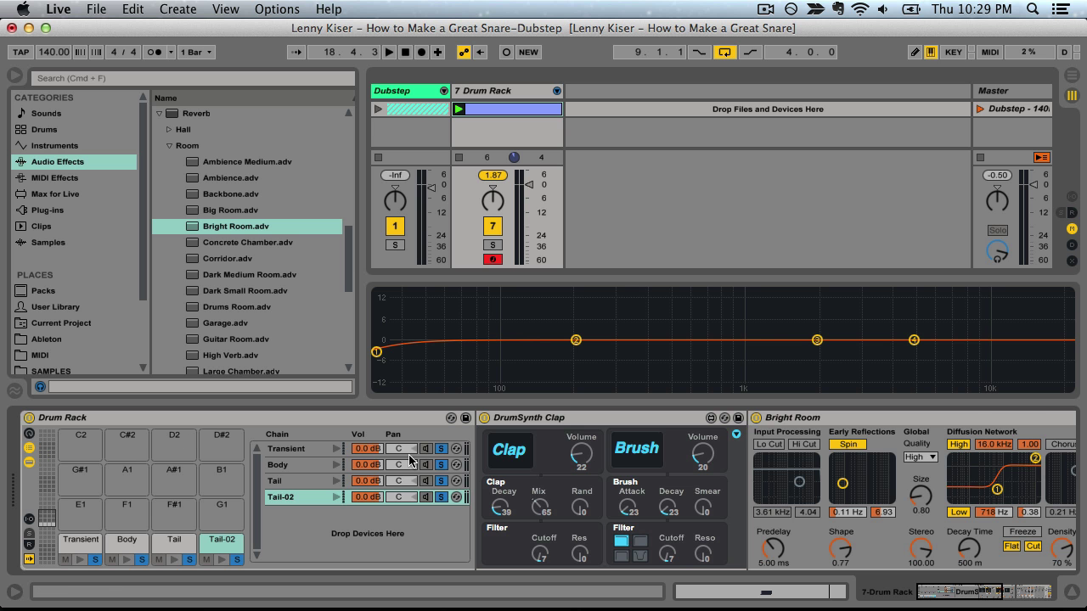
Step: Unsolo all four chains and set the volume of Tail to -6.2 dB and Tail-02 to -7.7 dB
{"action": "left_click", "coordinate": [445, 451]}
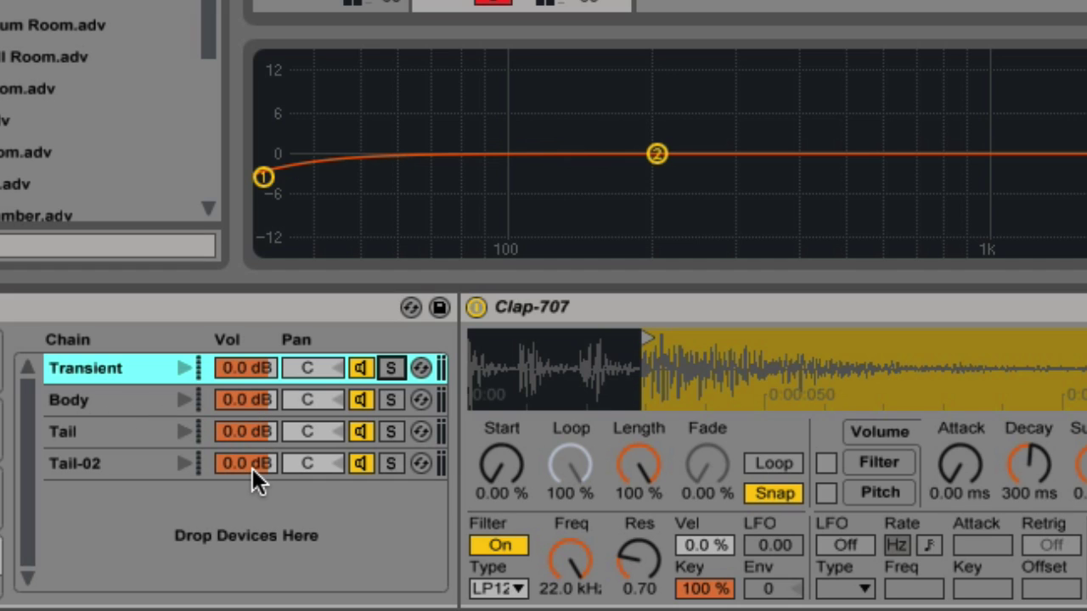
{"action": "left_click_drag", "start_coordinate": [251, 467], "coordinate": [251, 480]}
{"action": "left_click_drag", "start_coordinate": [247, 431], "coordinate": [258, 478]}
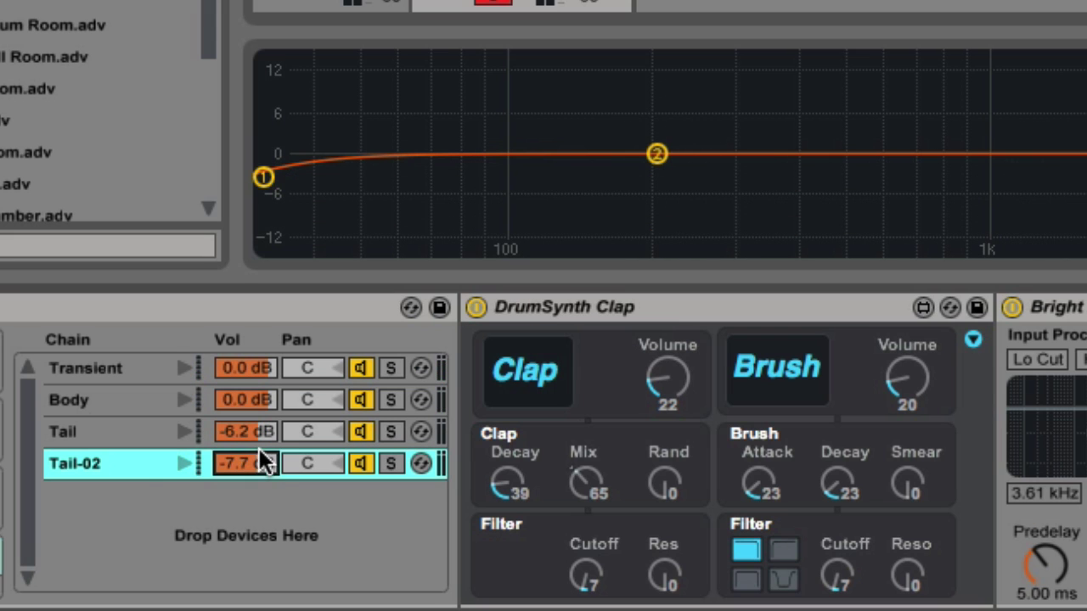
{"action": "scroll", "coordinate": [798, 546], "scroll_direction": "right", "scroll_amount": 5}
{"action": "left_click_drag", "start_coordinate": [925, 563], "coordinate": [924, 579]}
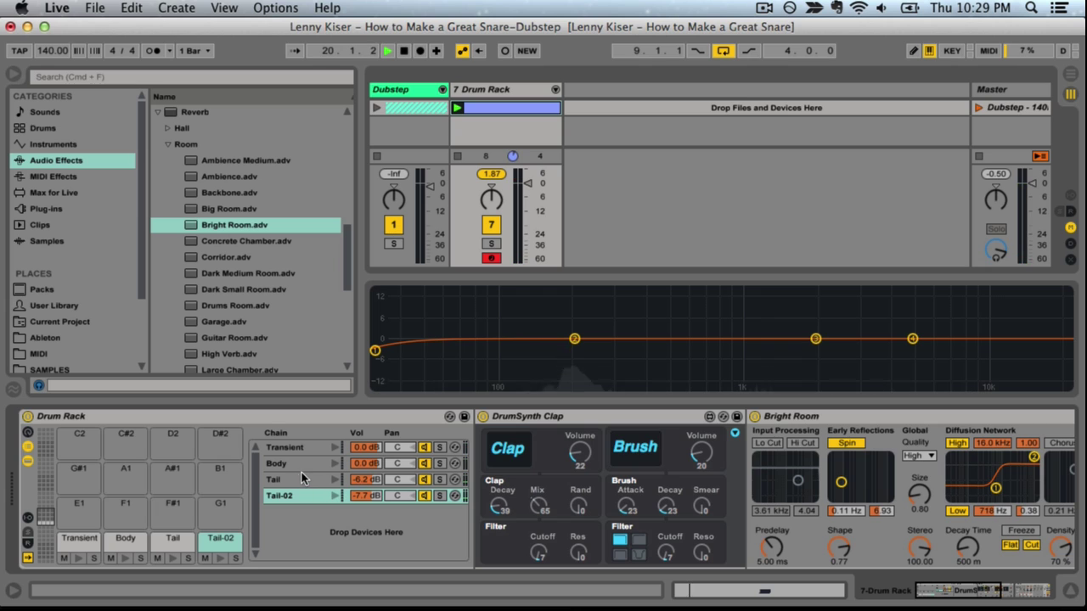
{"action": "key", "text": "space"}
Step: Hide the Drum Rack's chain list and pad devices, and add an Overdrive after the track's EQ Eight
{"action": "left_click", "coordinate": [28, 459]}
{"action": "left_click", "coordinate": [28, 445]}
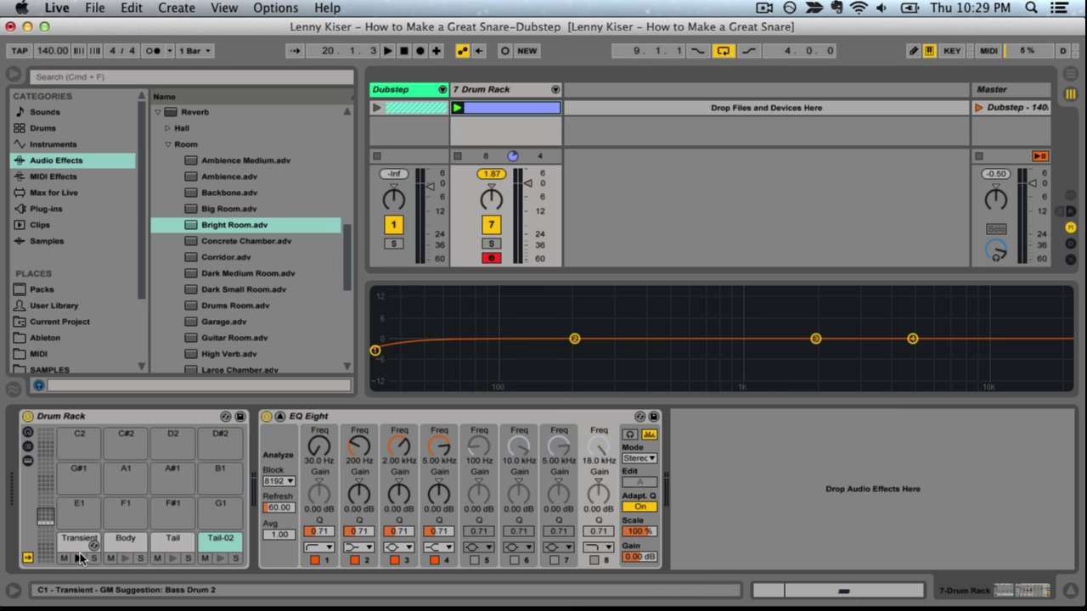
{"action": "left_click", "coordinate": [222, 538]}
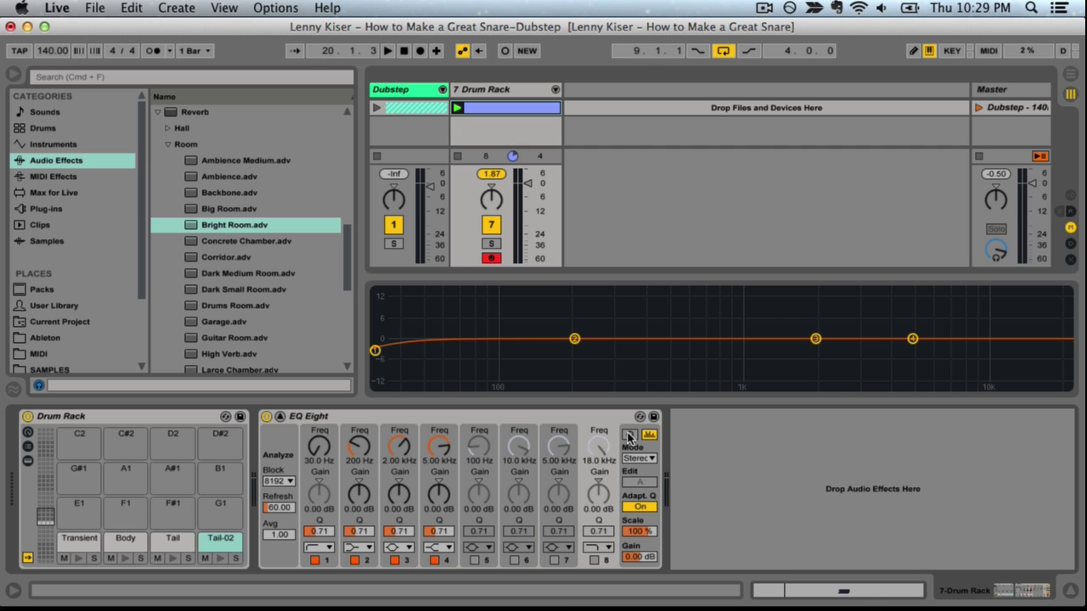
{"action": "left_click", "coordinate": [157, 112]}
{"action": "scroll", "coordinate": [175, 193], "scroll_direction": "up", "scroll_amount": 6}
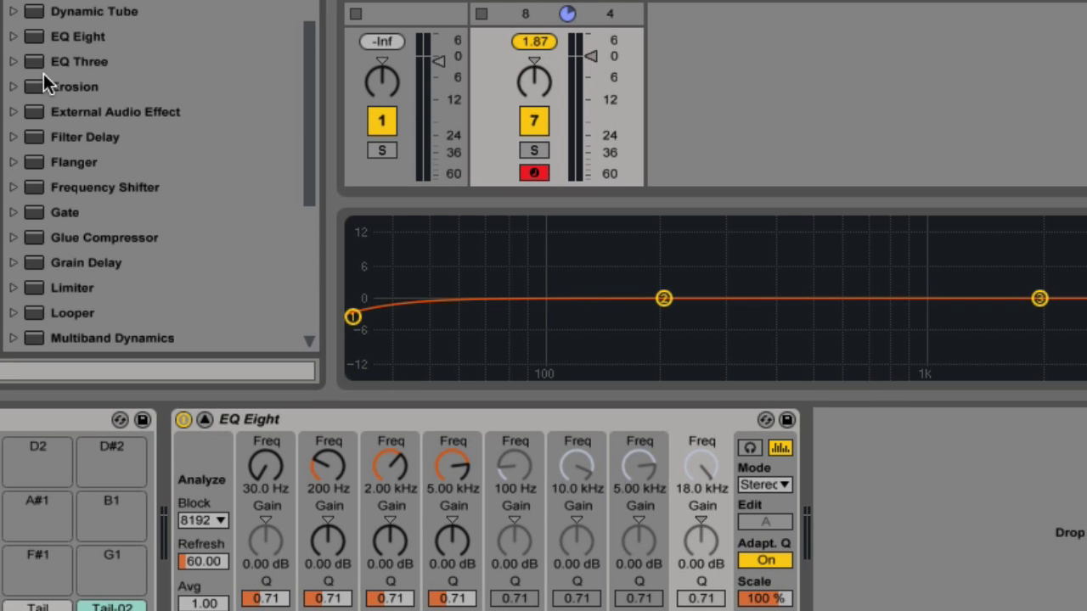
{"action": "scroll", "coordinate": [44, 76], "scroll_direction": "down", "scroll_amount": 4}
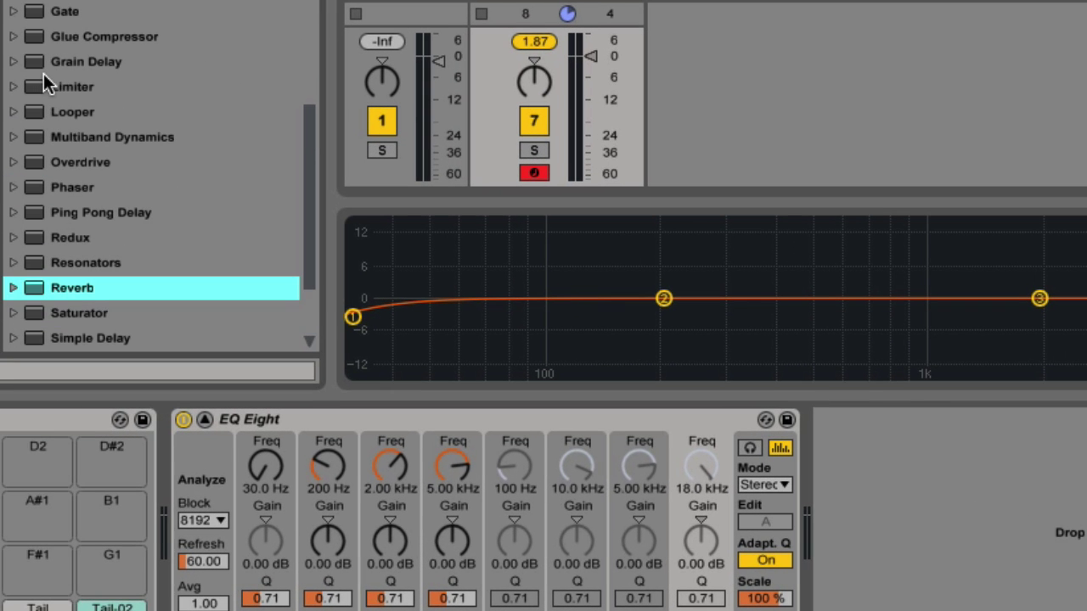
{"action": "left_click", "coordinate": [75, 162]}
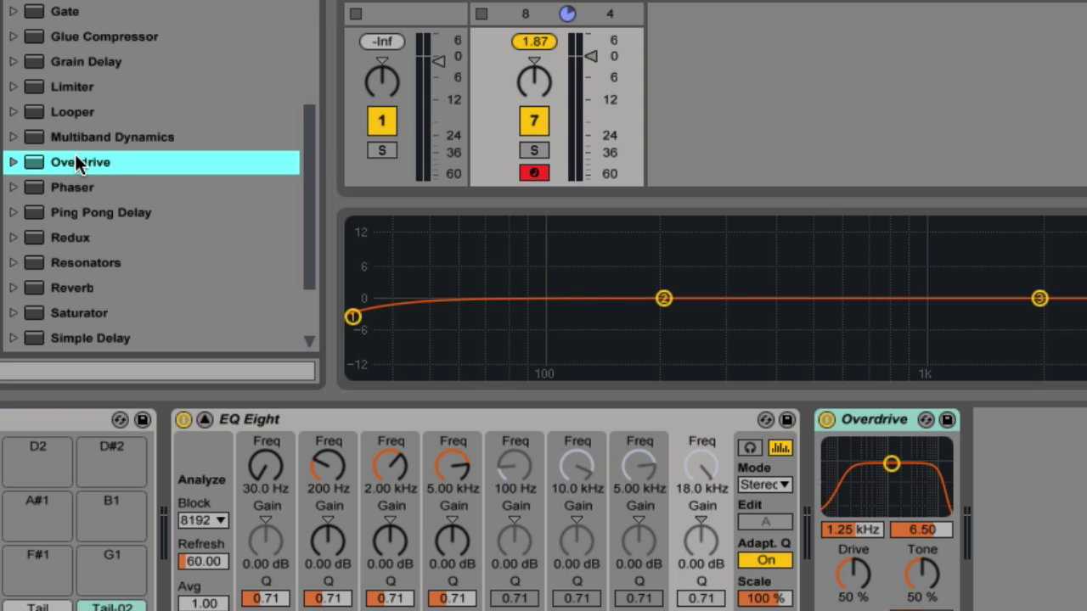
Step: Add a Glue Compressor and a Saturator to the track, placing the Saturator between the Overdrive and the Glue Compressor
{"action": "scroll", "coordinate": [74, 153], "scroll_direction": "up", "scroll_amount": 2}
{"action": "double_click", "coordinate": [75, 88]}
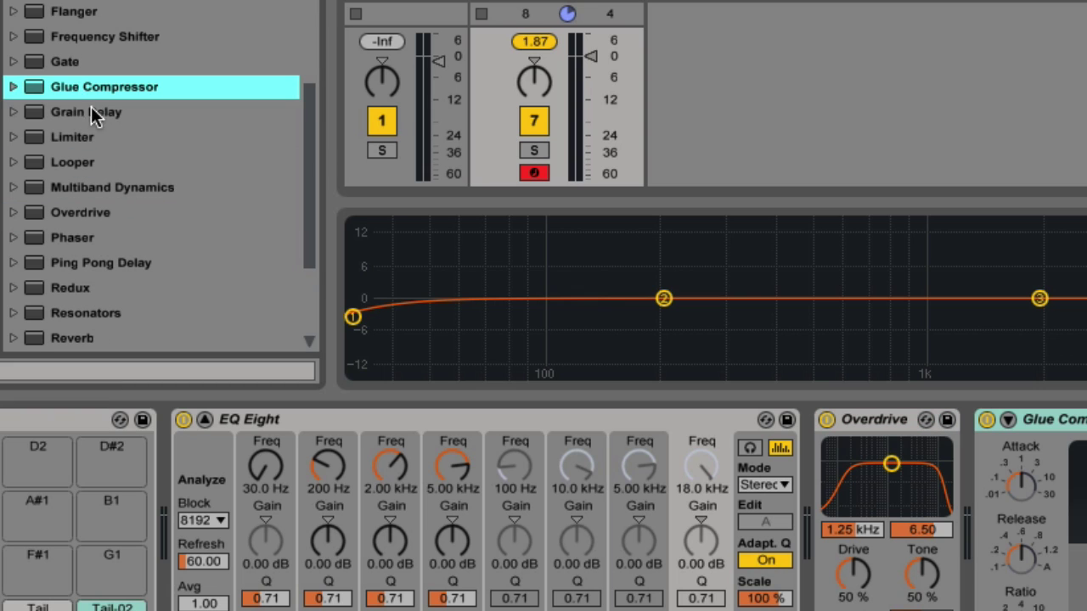
{"action": "scroll", "coordinate": [94, 110], "scroll_direction": "up", "scroll_amount": 4}
{"action": "scroll", "coordinate": [96, 113], "scroll_direction": "down", "scroll_amount": 5}
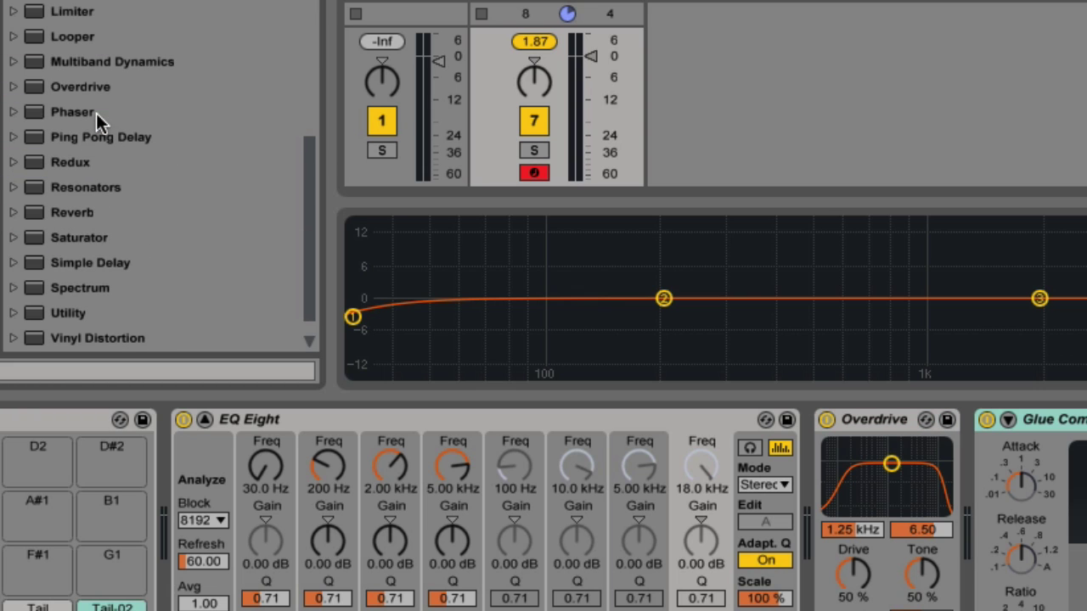
{"action": "double_click", "coordinate": [75, 237]}
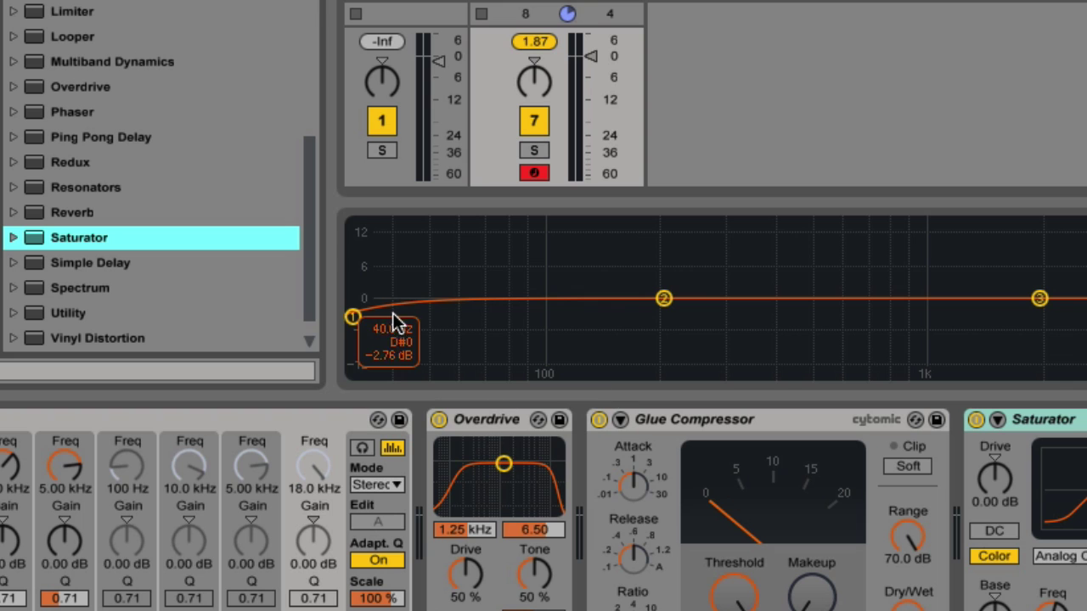
{"action": "key", "text": "alt+super+b"}
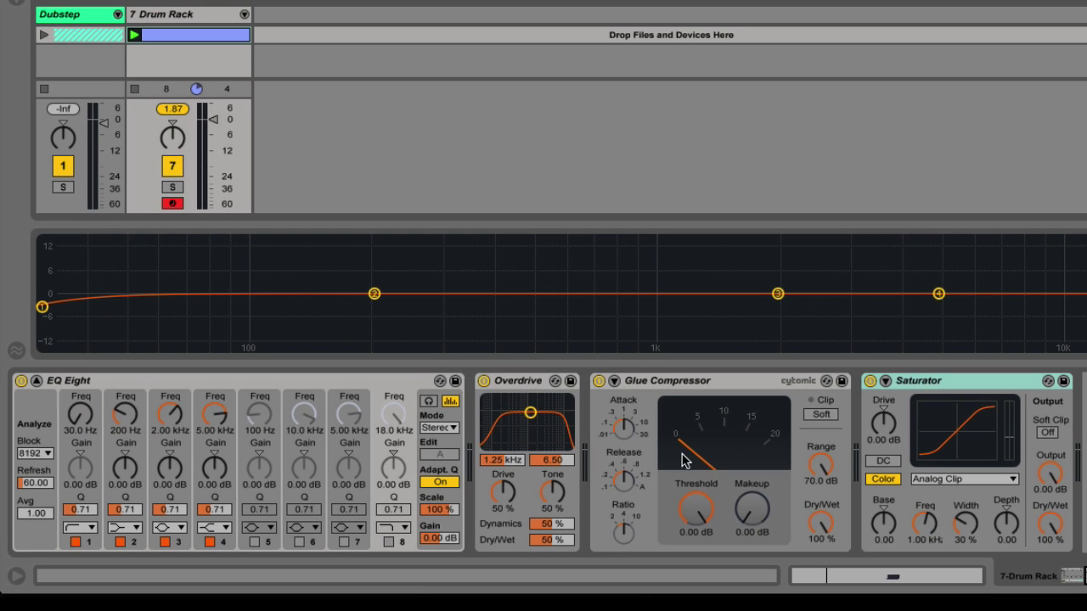
{"action": "left_click_drag", "start_coordinate": [987, 391], "coordinate": [519, 390]}
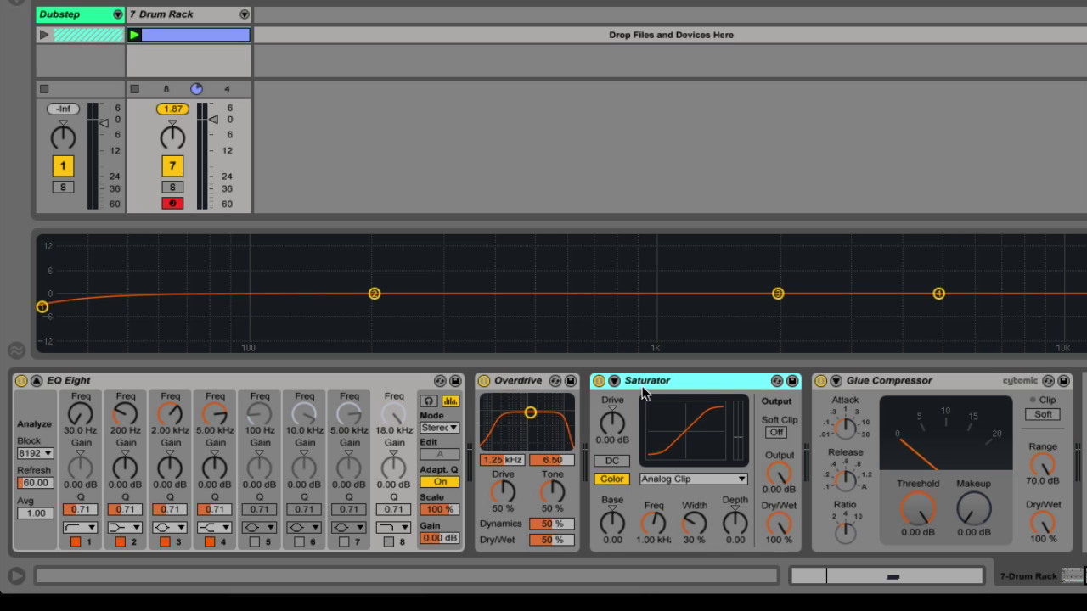
Step: Add the Snare Room reverb preset after the Glue Compressor at the end of the track's device chain
{"action": "left_click", "coordinate": [21, 3]}
{"action": "scroll", "coordinate": [215, 267], "scroll_direction": "down", "scroll_amount": 1}
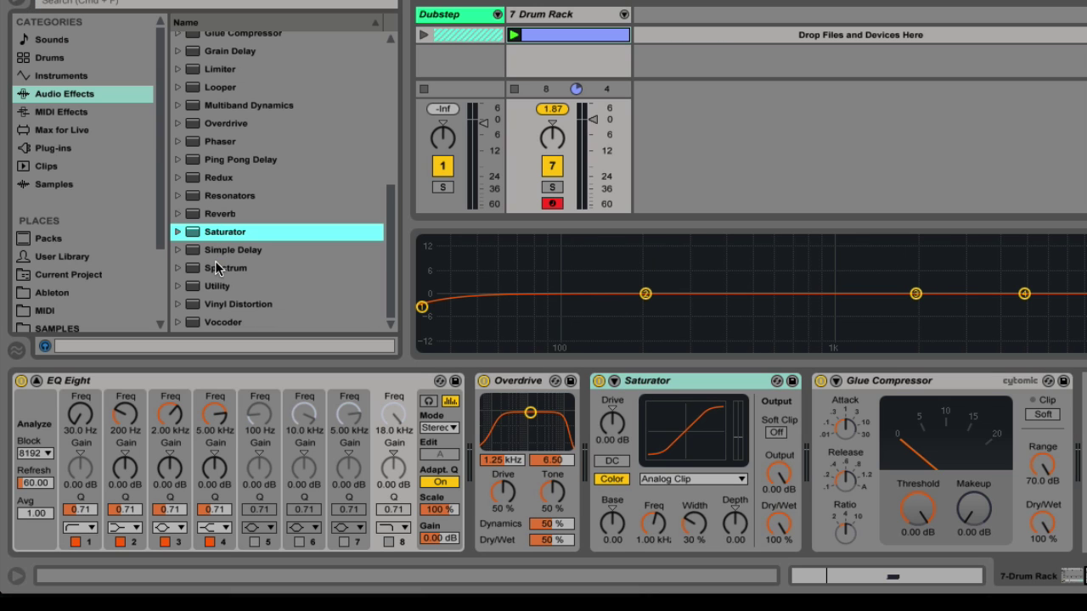
{"action": "left_click", "coordinate": [175, 213]}
{"action": "scroll", "coordinate": [242, 242], "scroll_direction": "down", "scroll_amount": 17}
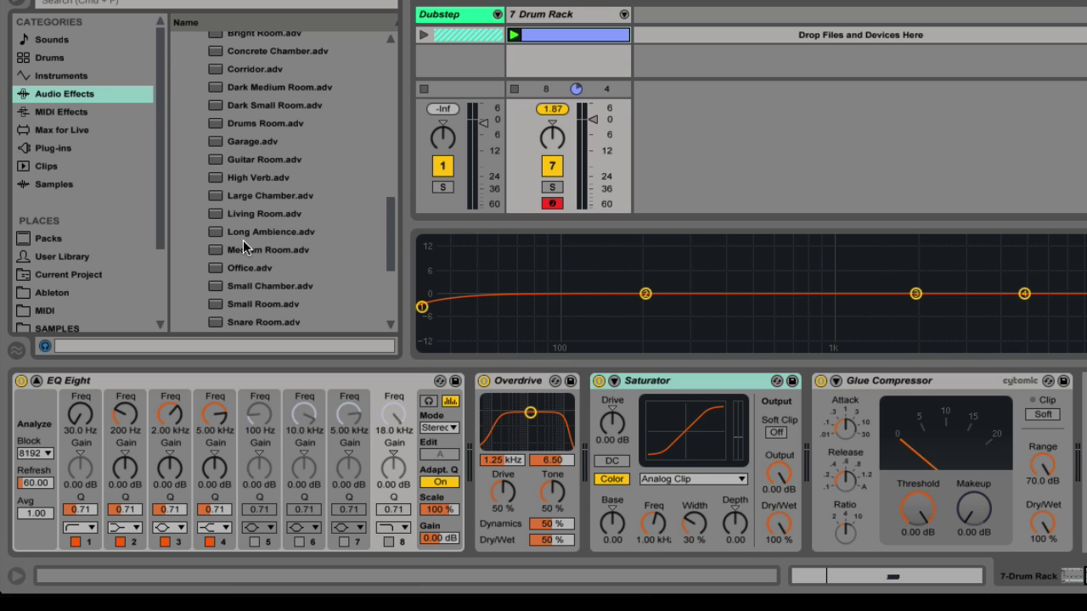
{"action": "scroll", "coordinate": [242, 240], "scroll_direction": "down", "scroll_amount": 3}
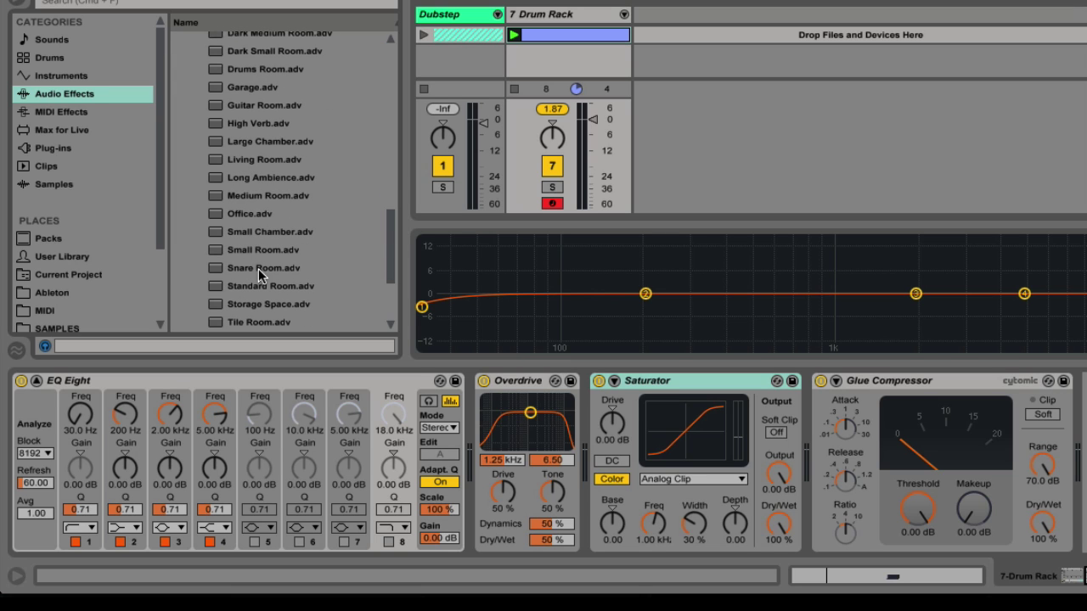
{"action": "double_click", "coordinate": [266, 268]}
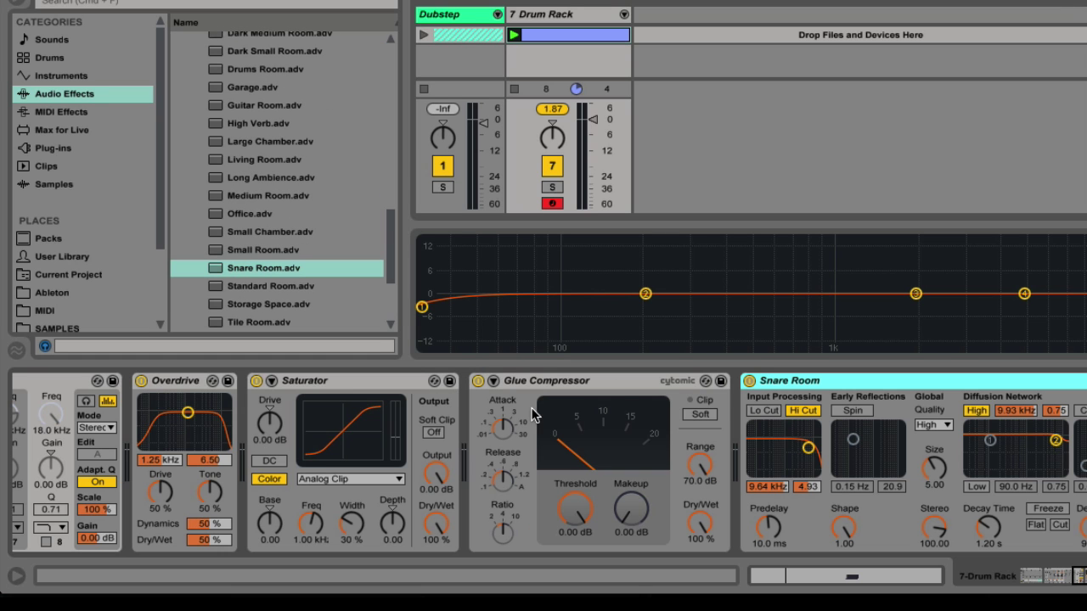
Step: Hide the browser and bypass the Saturator, Glue Compressor and Snare Room, leaving only the Overdrive and EQ Eight active
{"action": "key", "text": "ctrl+alt+b"}
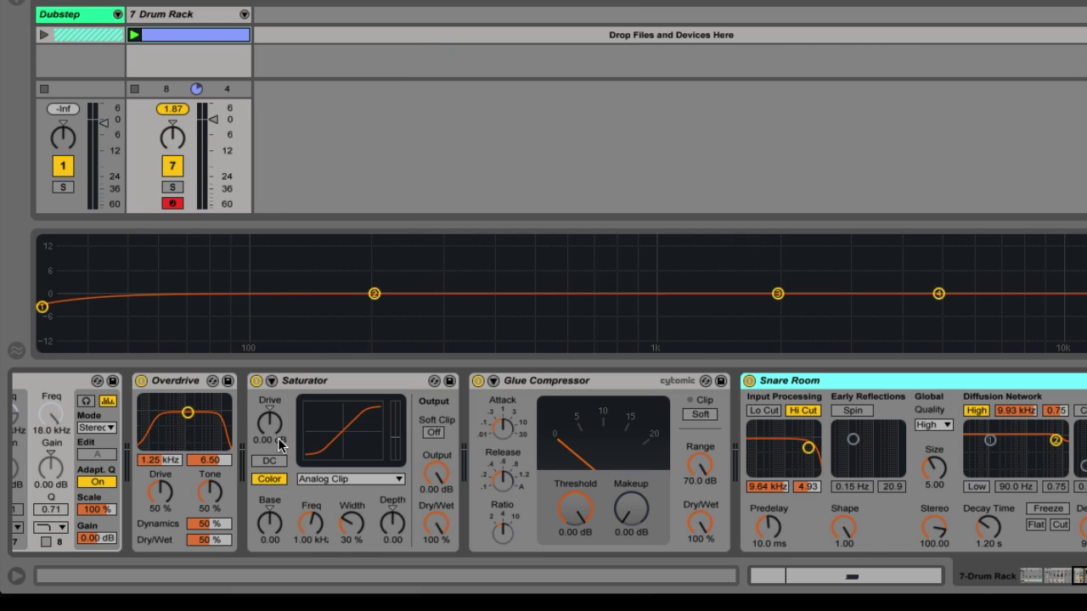
{"action": "scroll", "coordinate": [271, 438], "scroll_direction": "up", "scroll_amount": 5}
{"action": "scroll", "coordinate": [283, 442], "scroll_direction": "down", "scroll_amount": 4}
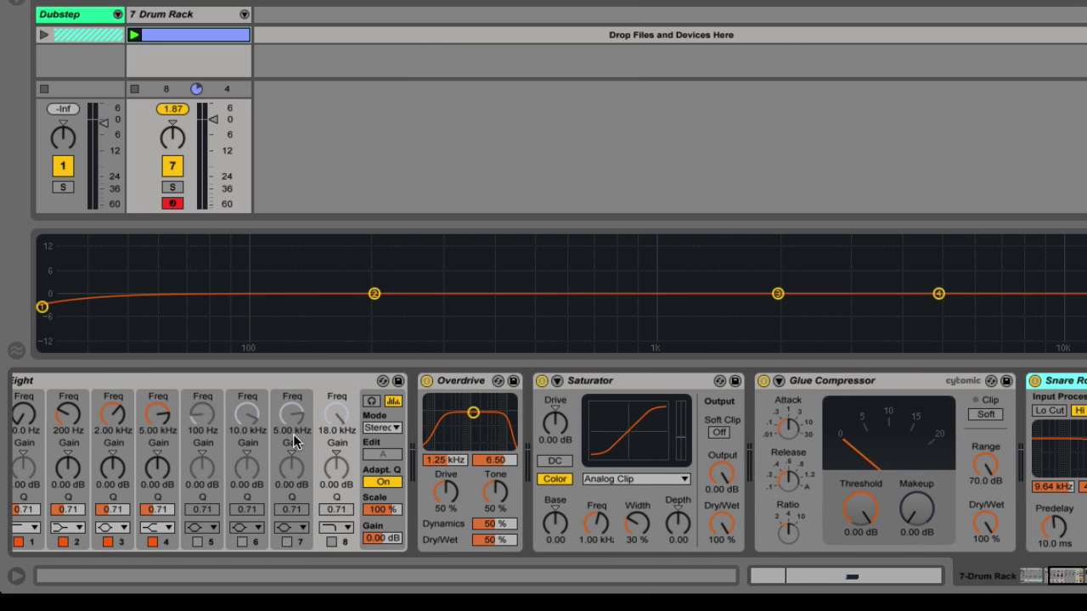
{"action": "left_click", "coordinate": [485, 381]}
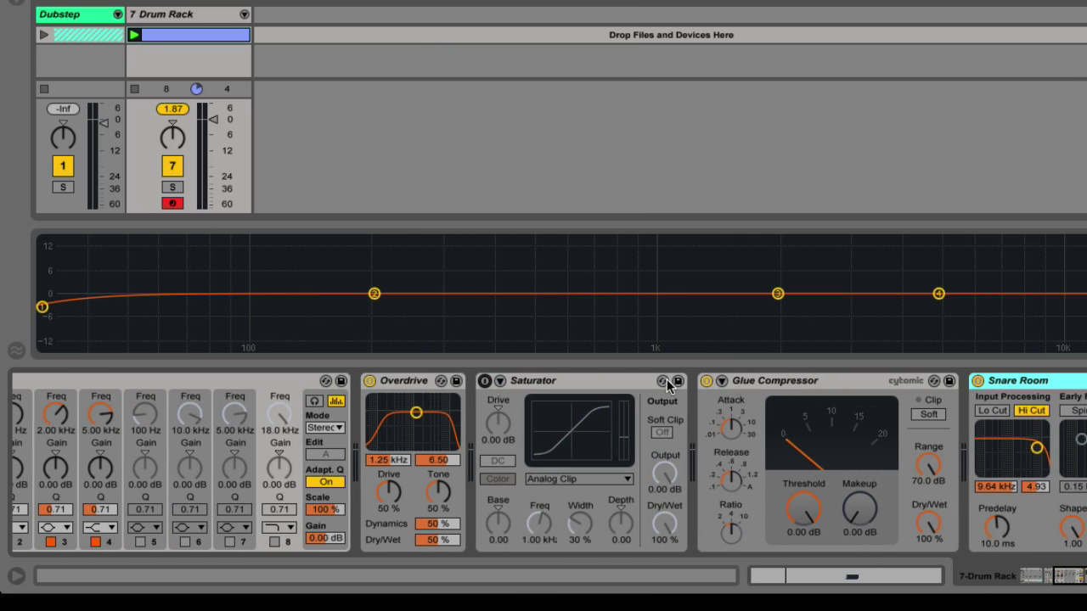
{"action": "left_click", "coordinate": [706, 382]}
{"action": "left_click", "coordinate": [977, 382]}
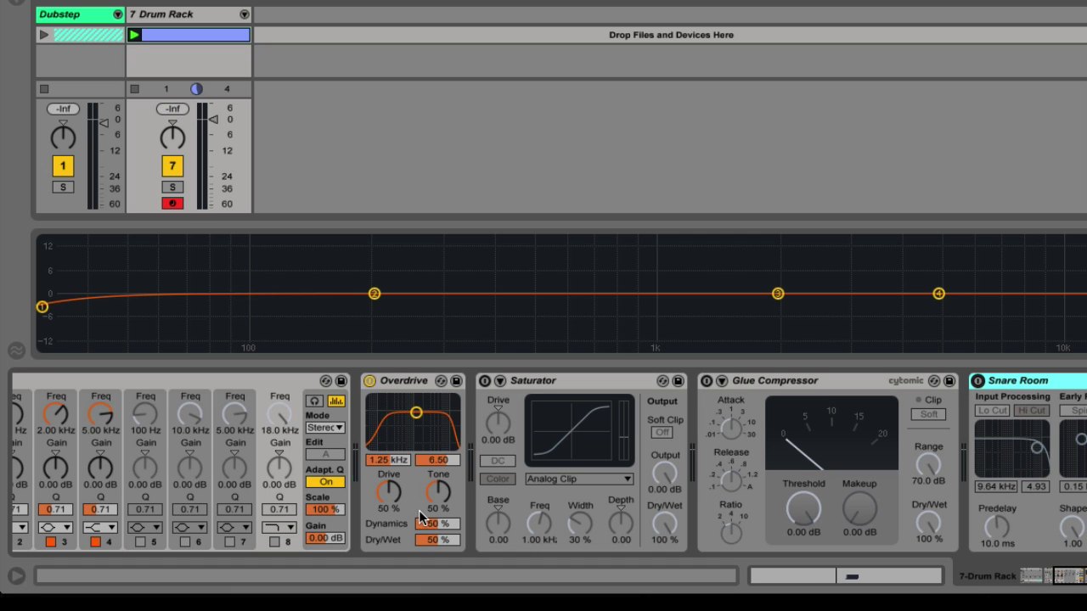
Step: Open the Transient pad's device chain and adjust the dry/wet mix of its Overdrive
{"action": "scroll", "coordinate": [400, 495], "scroll_direction": "left", "scroll_amount": 5}
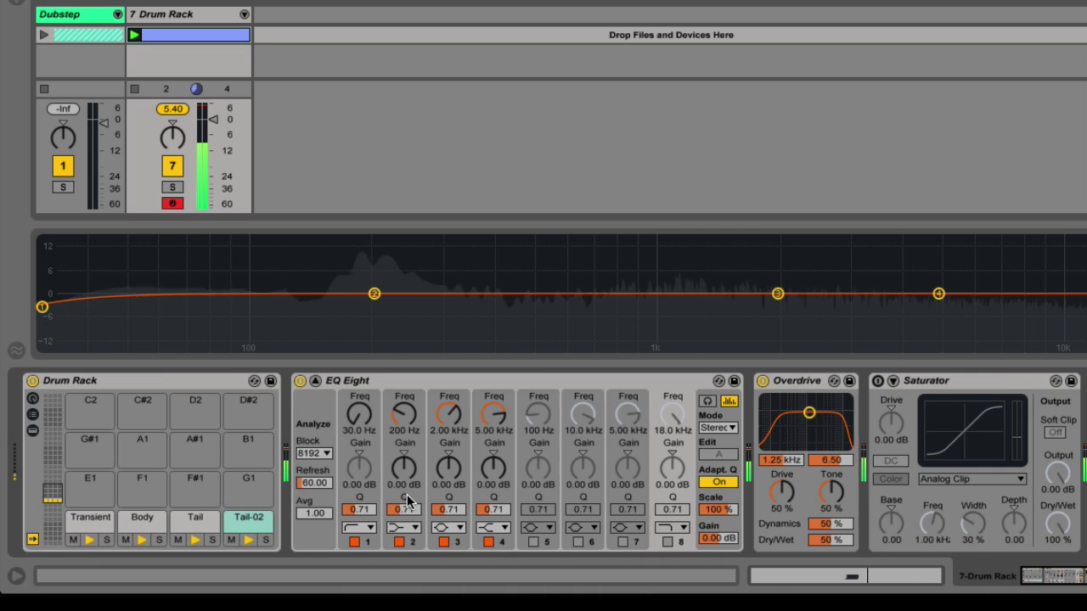
{"action": "left_click", "coordinate": [80, 524]}
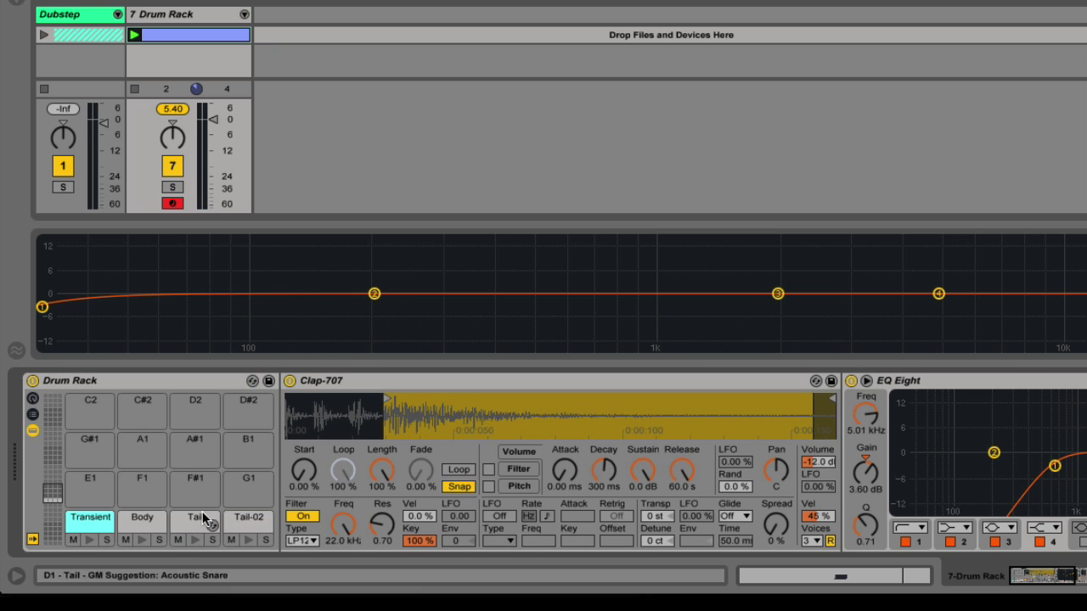
{"action": "scroll", "coordinate": [246, 475], "scroll_direction": "right", "scroll_amount": 8}
{"action": "scroll", "coordinate": [985, 475], "scroll_direction": "right", "scroll_amount": 4}
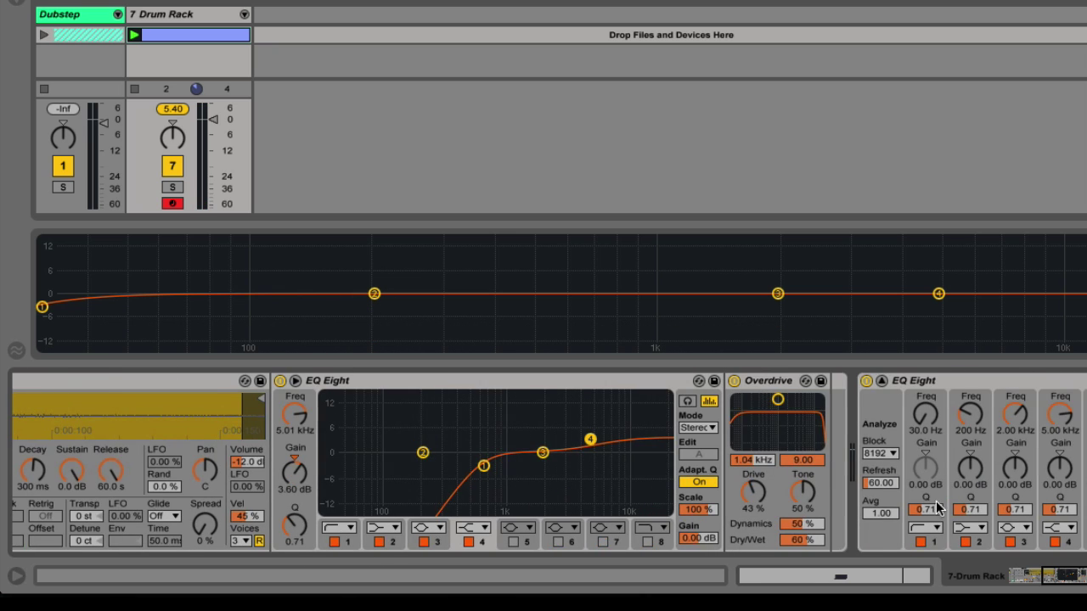
{"action": "mouse_move", "coordinate": [817, 545]}
{"action": "left_mouse_down"}
{"action": "mouse_move", "coordinate": [817, 560]}
{"action": "mouse_move", "coordinate": [820, 545]}
{"action": "left_mouse_up"}
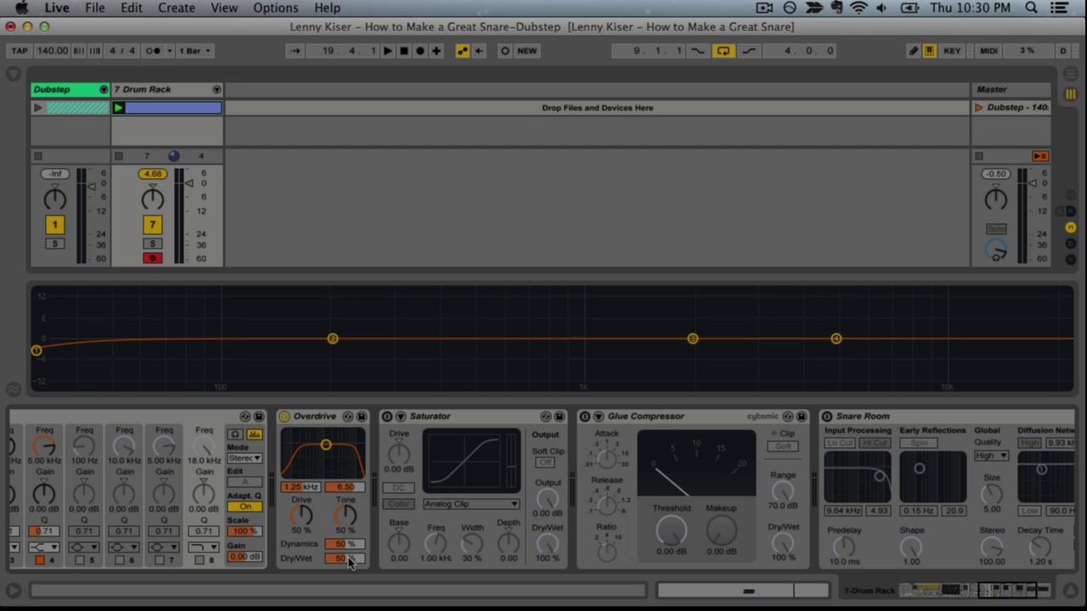
Step: Set the track Overdrive's filter to 1.27 kHz with a bandwidth of 9.00 and its dry/wet to 26 %, playing the clip
{"action": "scroll", "coordinate": [327, 467], "scroll_direction": "left", "scroll_amount": 3}
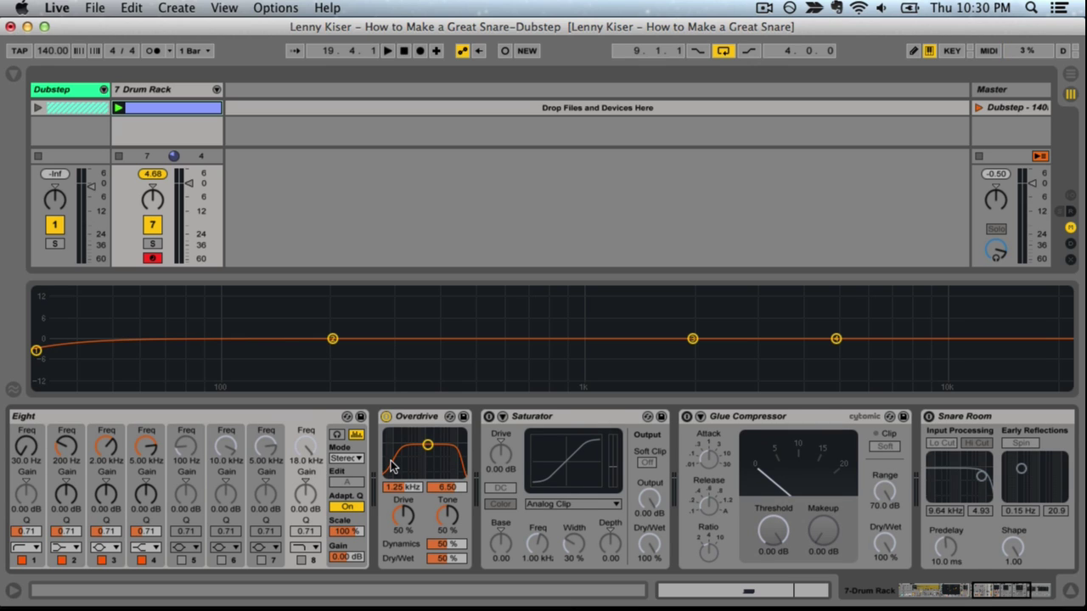
{"action": "scroll", "coordinate": [390, 465], "scroll_direction": "left", "scroll_amount": 1}
{"action": "left_click_drag", "start_coordinate": [444, 444], "coordinate": [444, 433]}
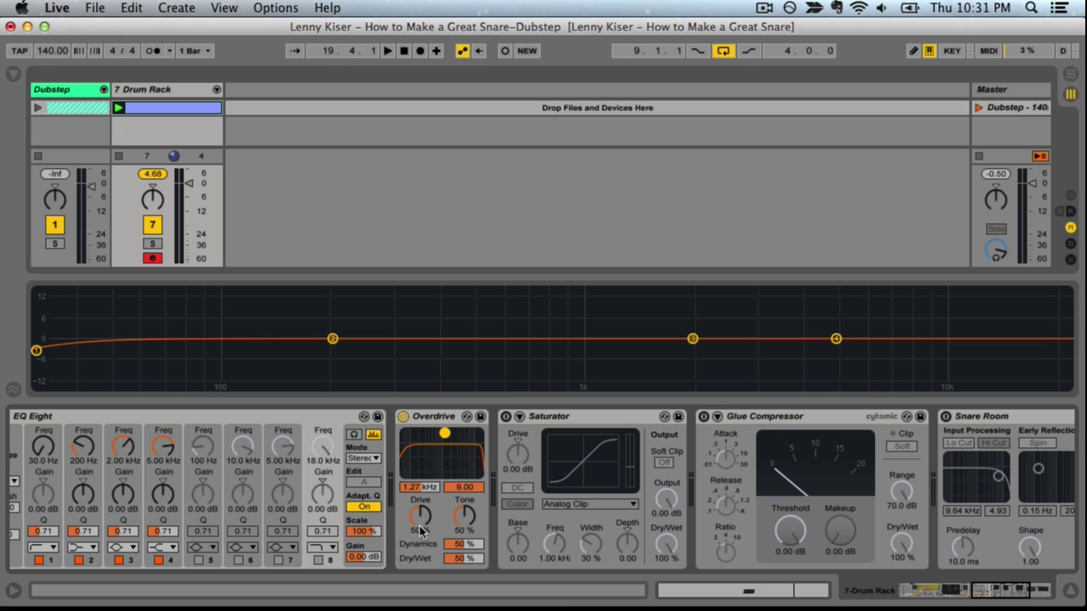
{"action": "key", "text": "space"}
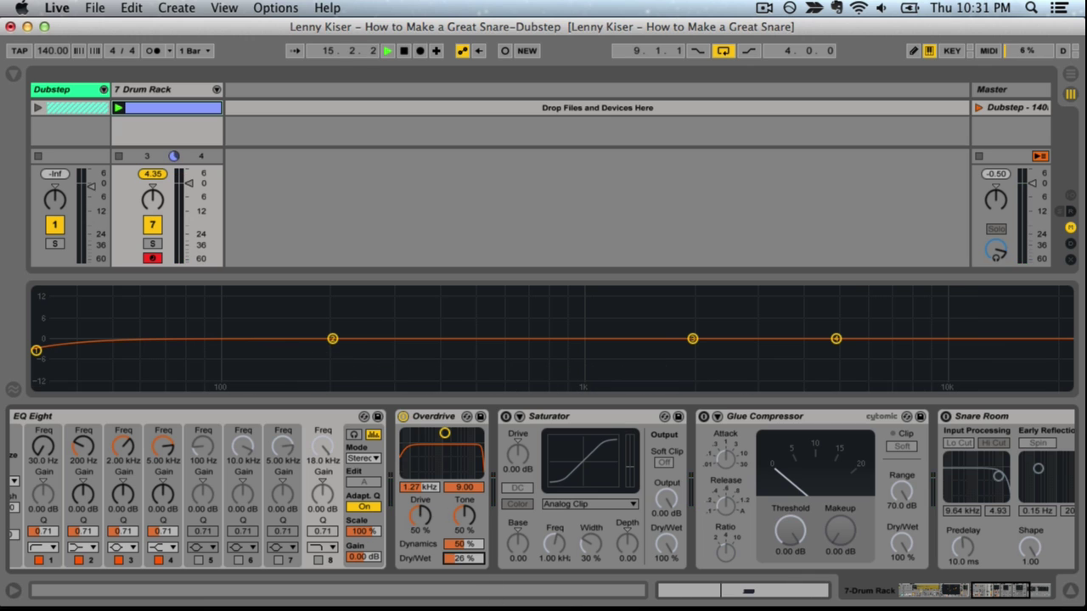
Step: Set the track Overdrive to 40 % drive, 43 % tone and 65 % dry/wet, and enable the Saturator with 4.00 dB of drive
{"action": "left_click_drag", "start_coordinate": [421, 519], "coordinate": [421, 506]}
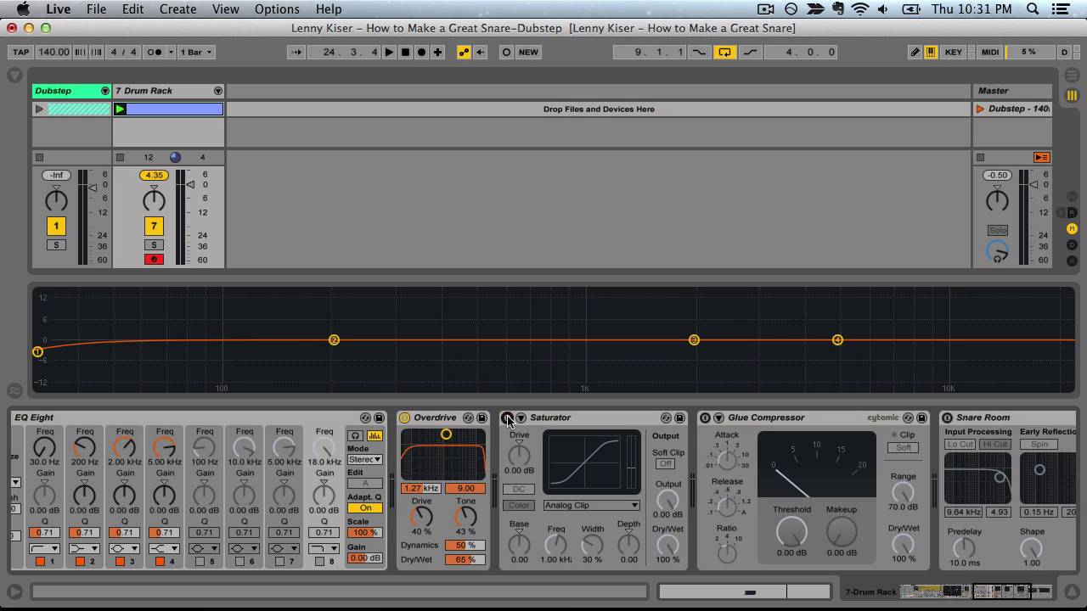
{"action": "key", "text": "space"}
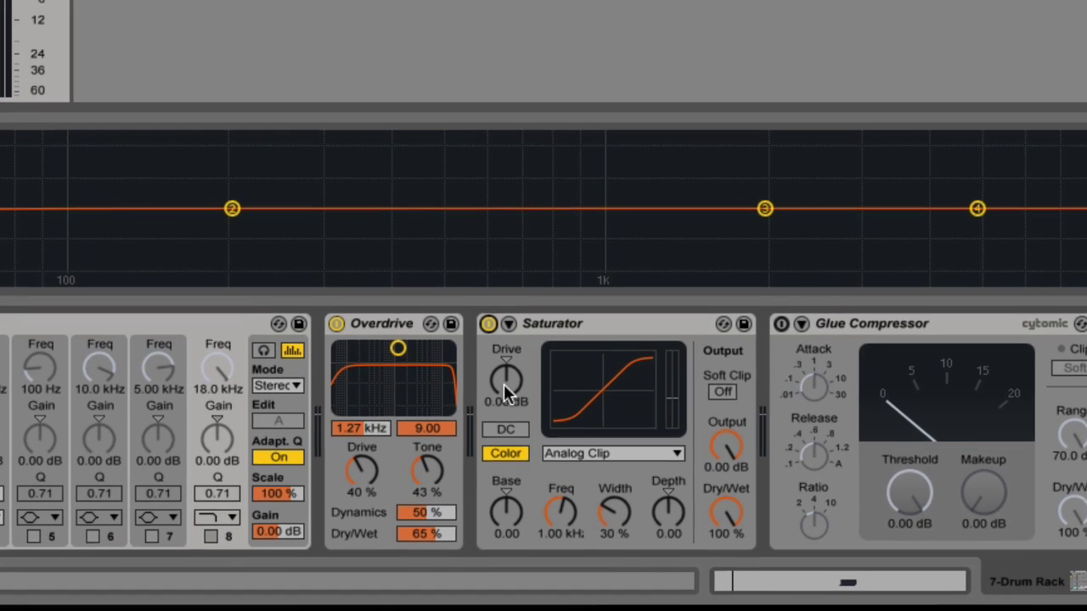
{"action": "left_click", "coordinate": [518, 458]}
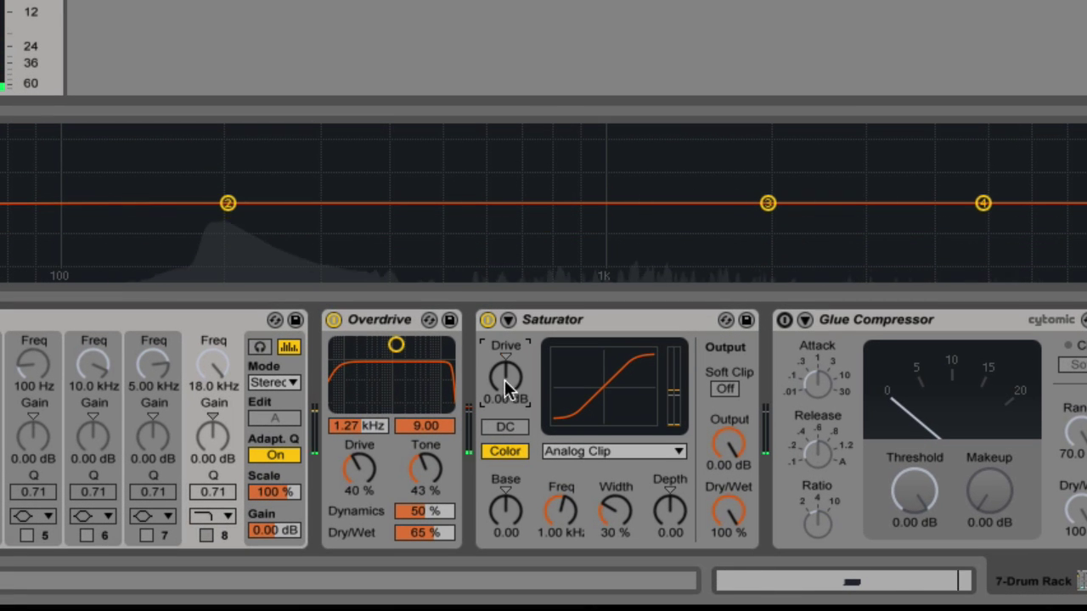
{"action": "left_click_drag", "start_coordinate": [505, 380], "coordinate": [504, 365]}
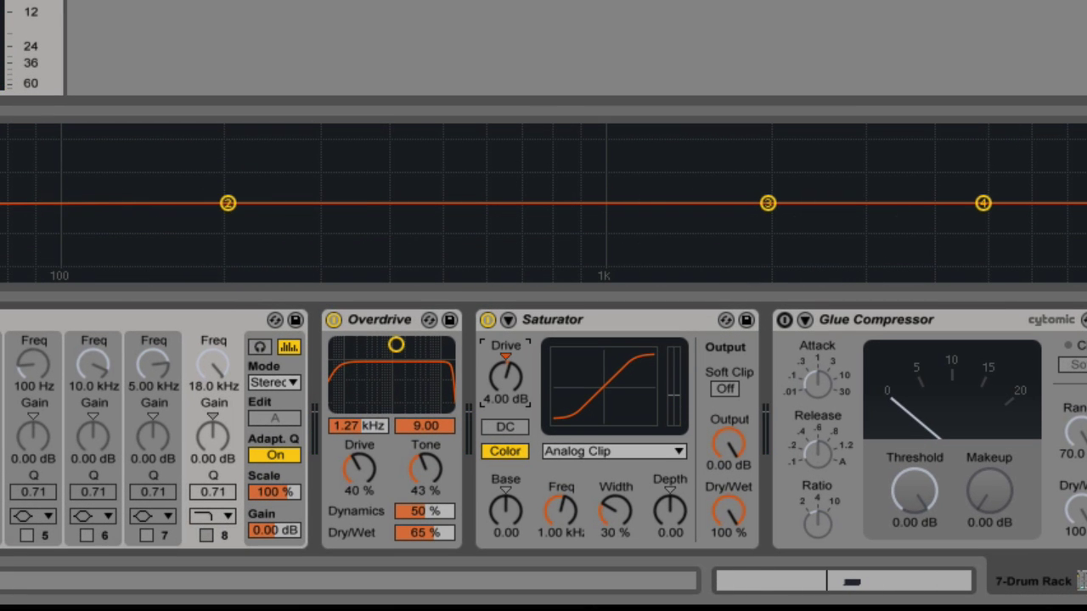
Step: Enable the Glue Compressor, set its ratio to 10, and lower its threshold to -7.30 dB while playing the clip
{"action": "left_click", "coordinate": [773, 392]}
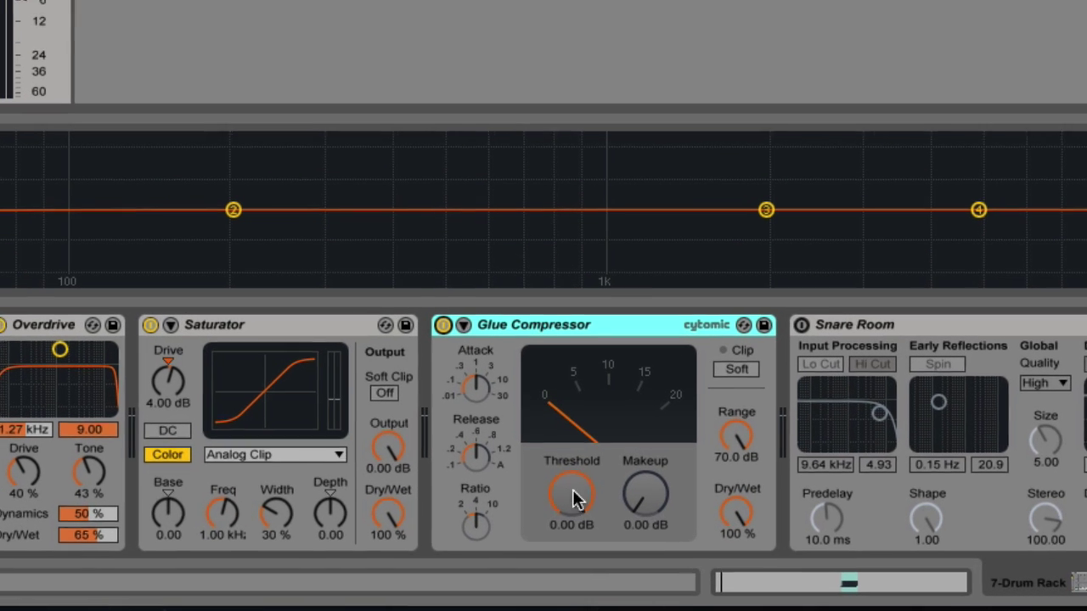
{"action": "left_click_drag", "start_coordinate": [474, 524], "coordinate": [475, 513]}
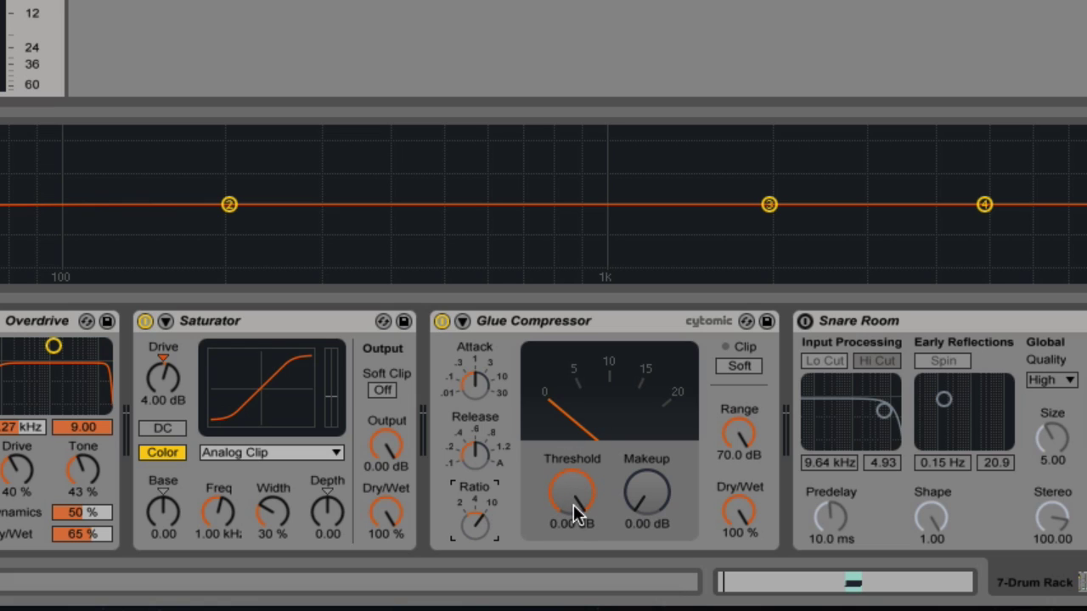
{"action": "left_click_drag", "start_coordinate": [573, 495], "coordinate": [573, 524]}
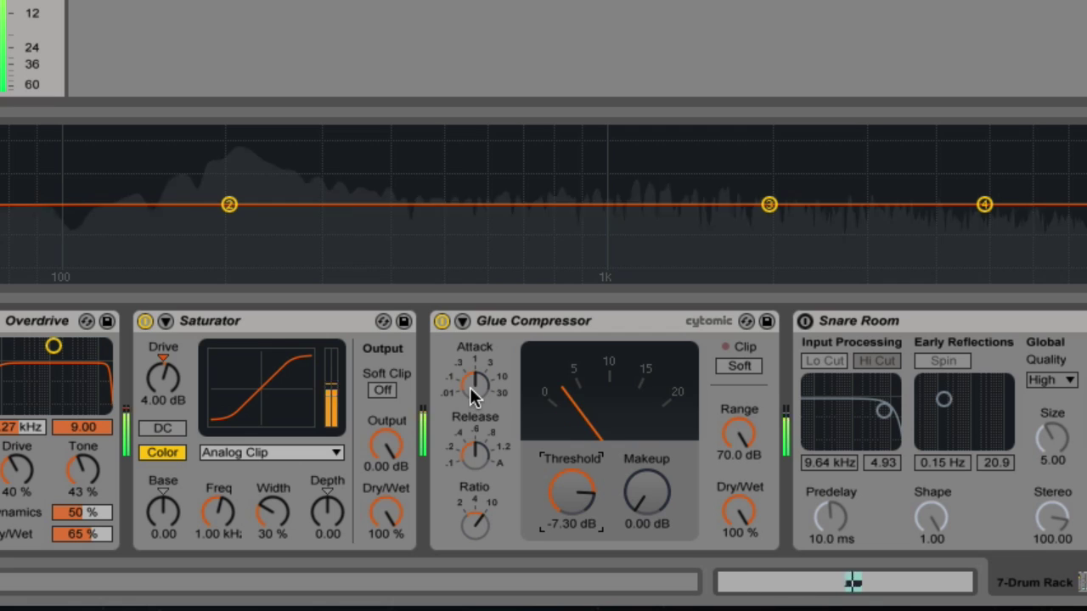
Step: Try slower Glue Compressor attack and release times, return them to 1 and .6, enable soft clipping, and set makeup gain to 3.49 dB
{"action": "left_click_drag", "start_coordinate": [470, 387], "coordinate": [469, 361]}
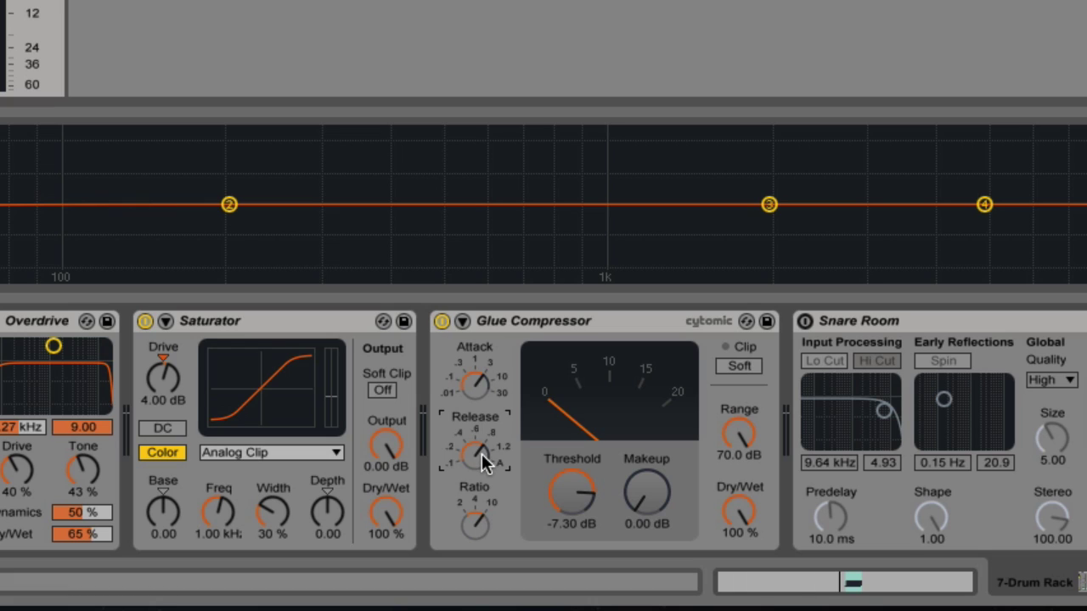
{"action": "left_click_drag", "start_coordinate": [480, 451], "coordinate": [479, 471]}
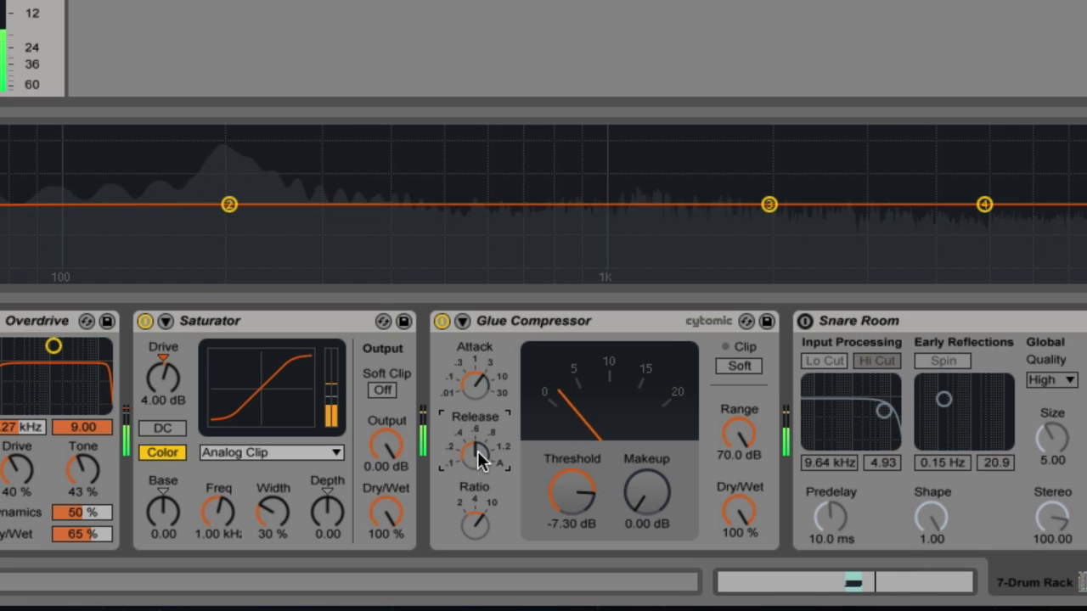
{"action": "left_click", "coordinate": [472, 385]}
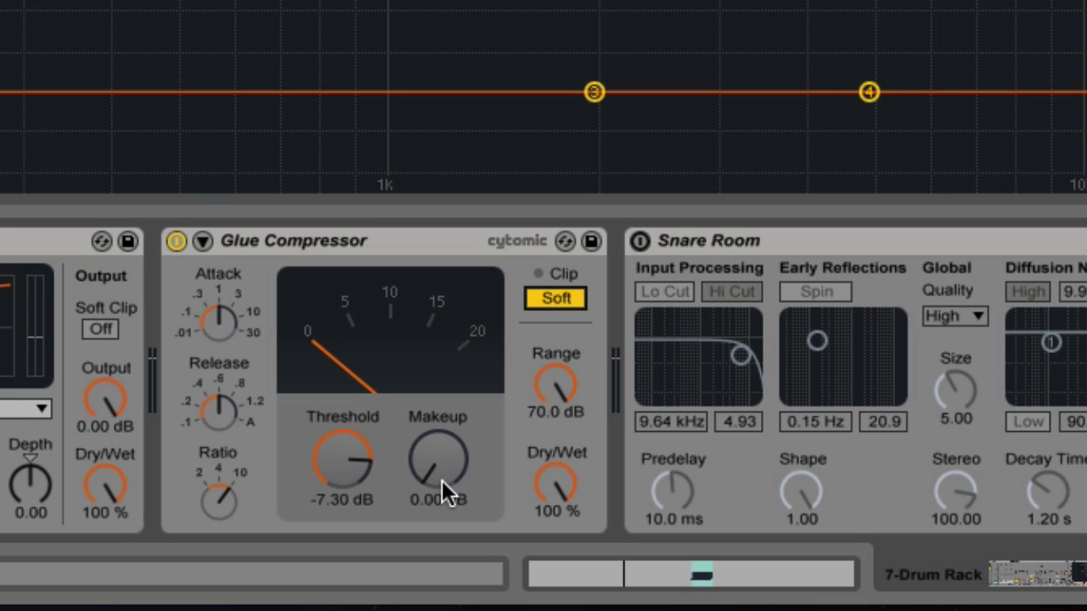
{"action": "left_click_drag", "start_coordinate": [440, 473], "coordinate": [440, 416]}
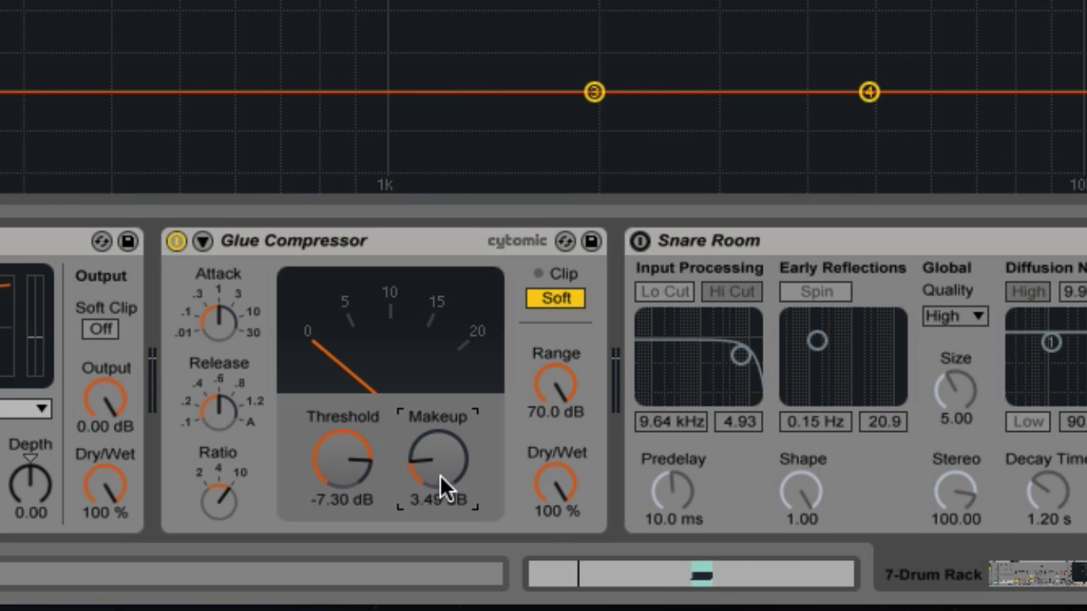
Step: Enable the Snare Room reverb, lower its dry/wet to 2.4 %, and raise the mix slightly from there
{"action": "scroll", "coordinate": [537, 526], "scroll_direction": "right", "scroll_amount": 3}
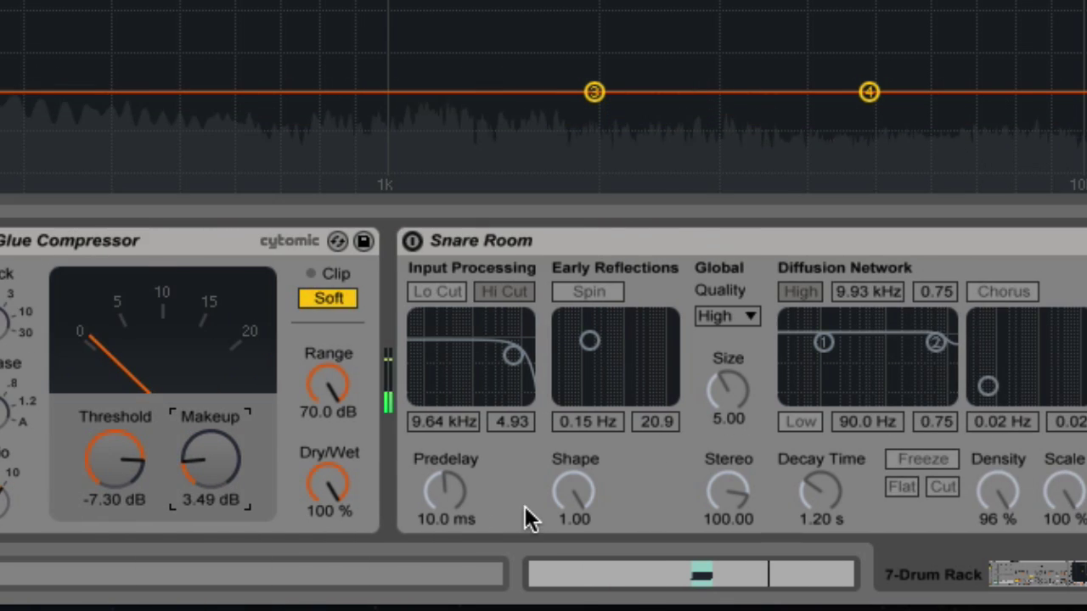
{"action": "left_click", "coordinate": [412, 240]}
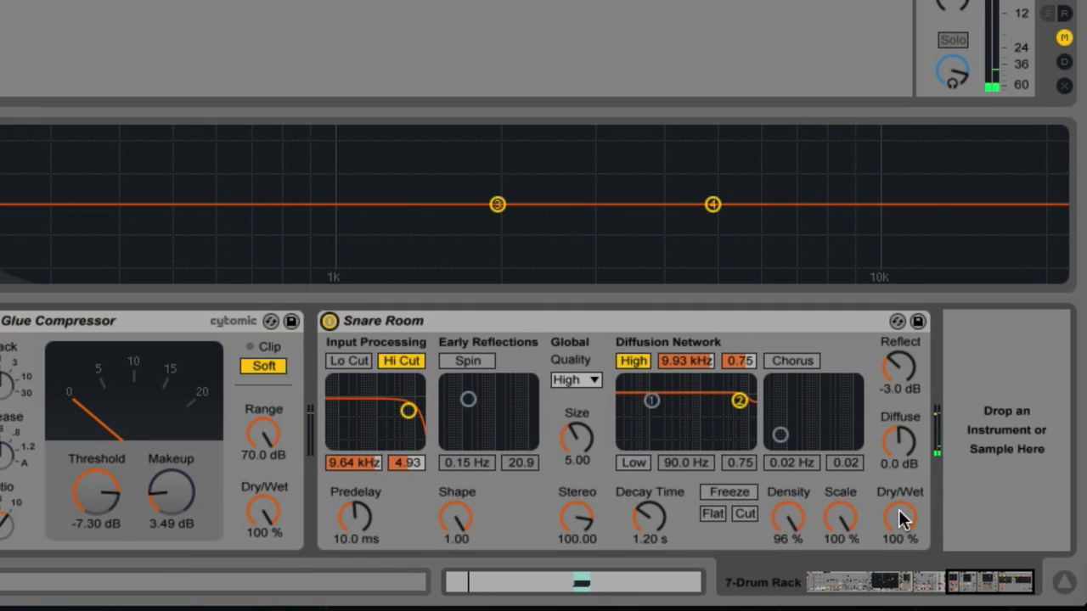
{"action": "left_click_drag", "start_coordinate": [902, 518], "coordinate": [902, 585]}
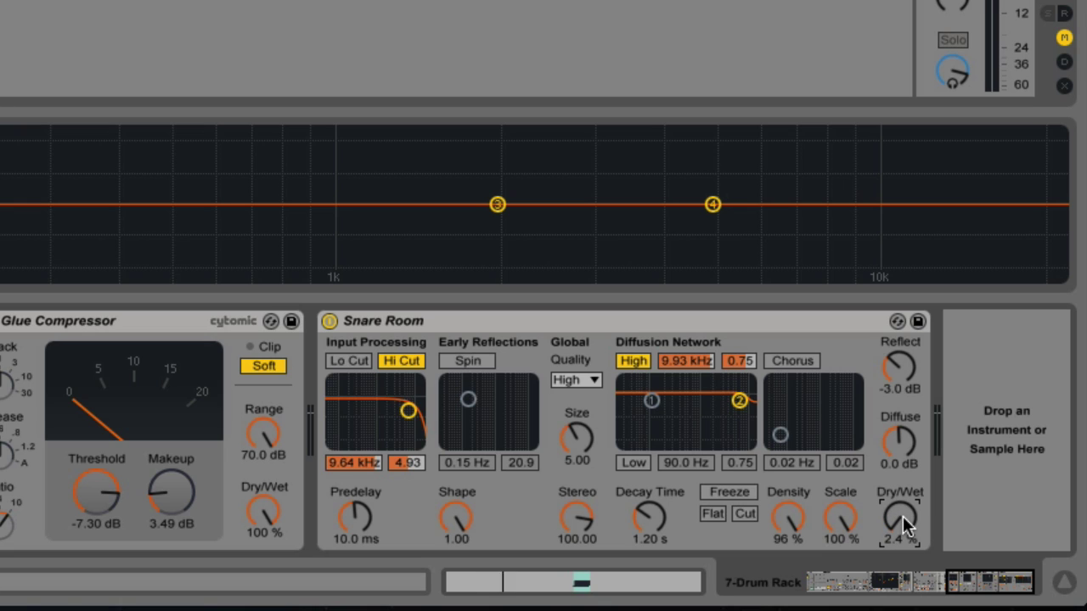
{"action": "left_click_drag", "start_coordinate": [900, 516], "coordinate": [899, 507]}
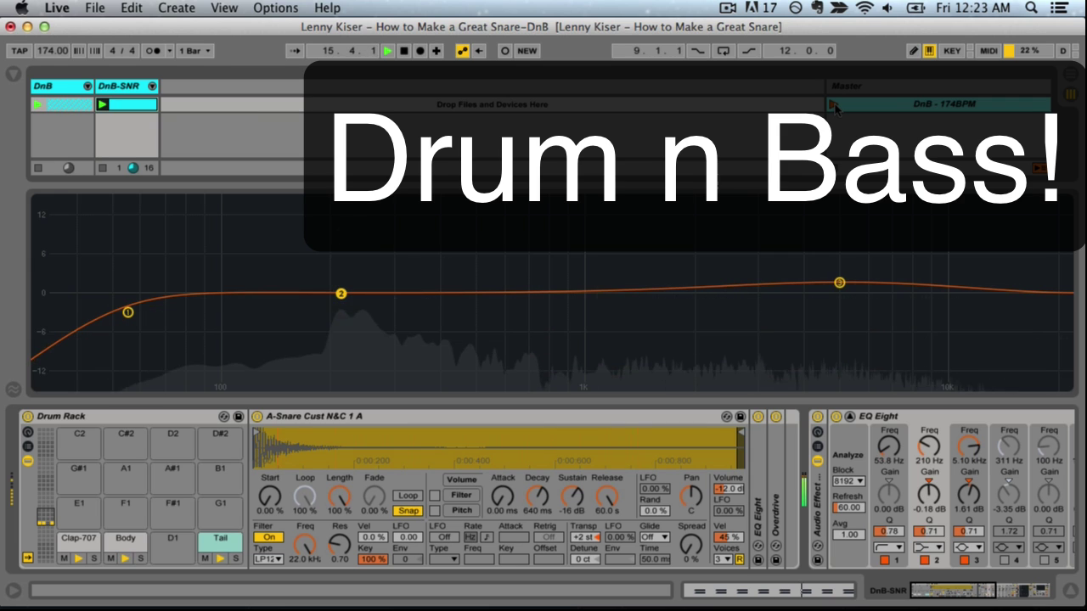
Step: Stop the drum and bass clips, inspect the Transient, Body and Tail pads' samples in the Drum Rack, and audition each pad
{"action": "key", "text": "space"}
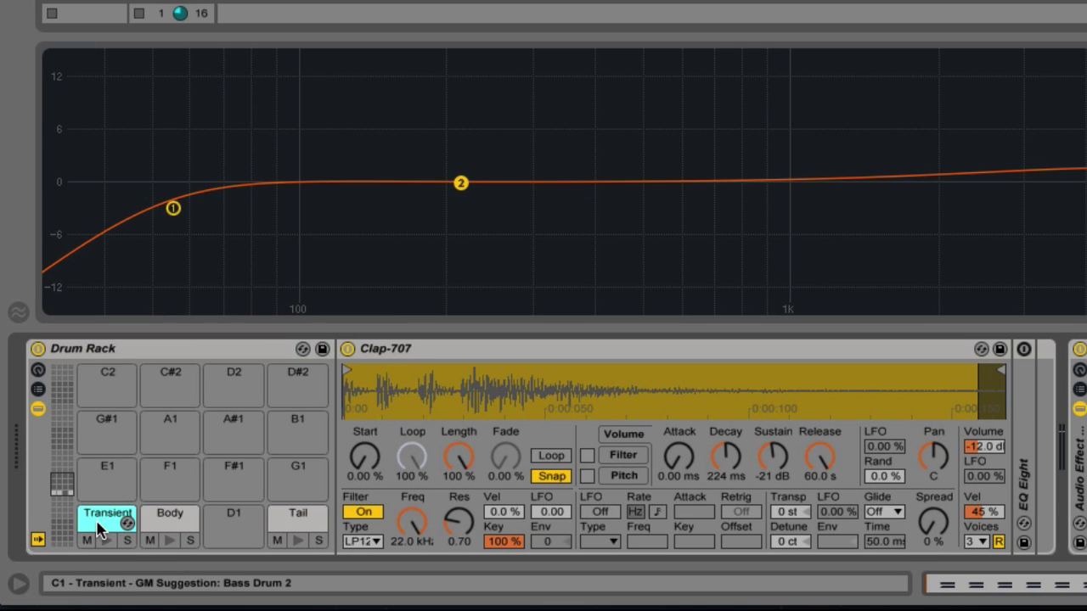
{"action": "left_click", "coordinate": [163, 519]}
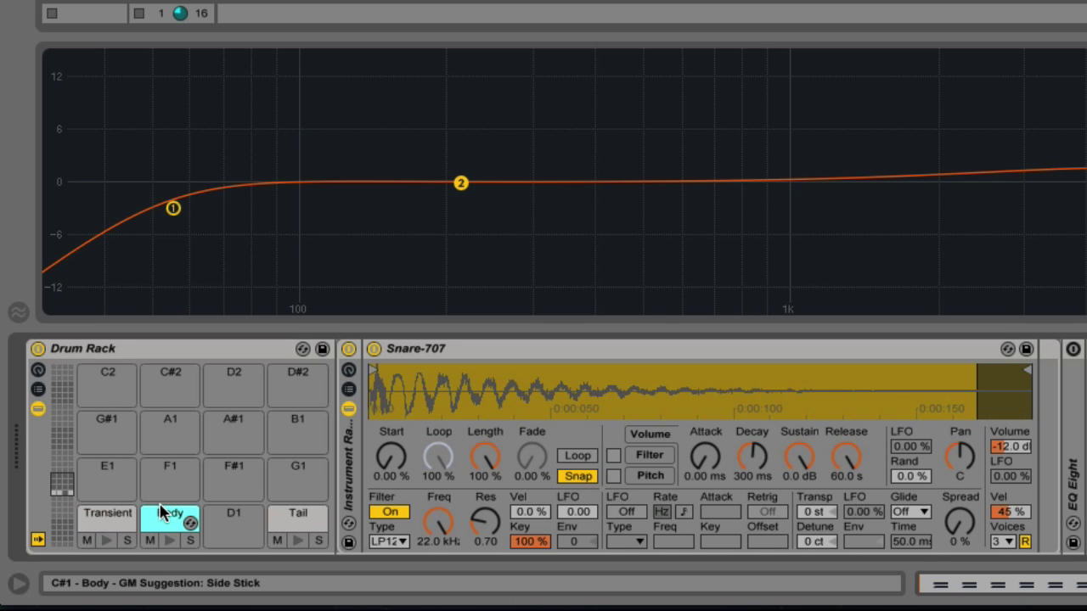
{"action": "left_click", "coordinate": [290, 520]}
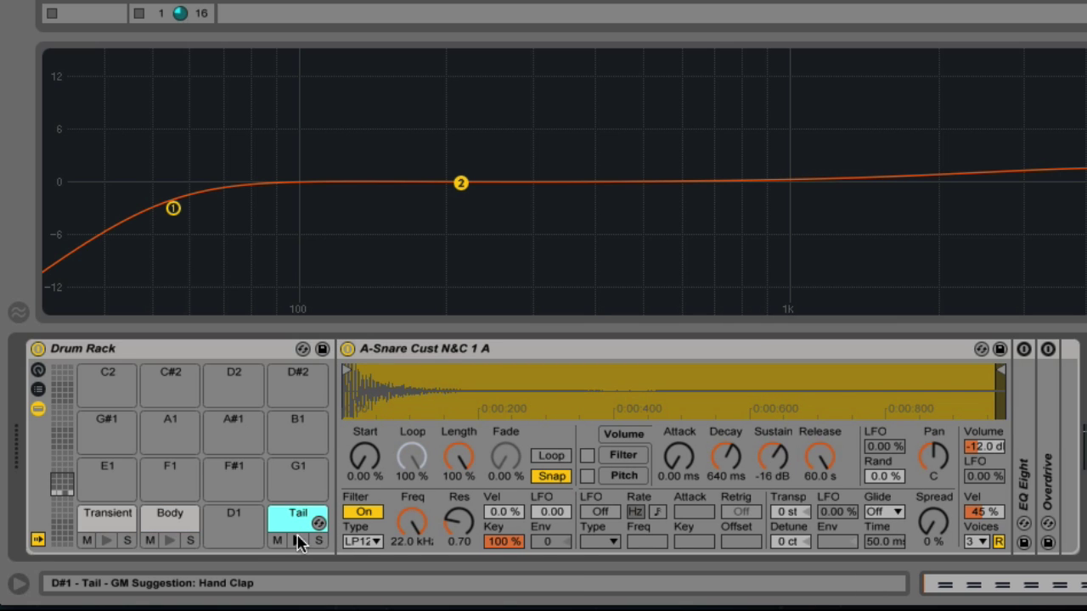
{"action": "left_click", "coordinate": [297, 542]}
{"action": "left_click", "coordinate": [170, 541]}
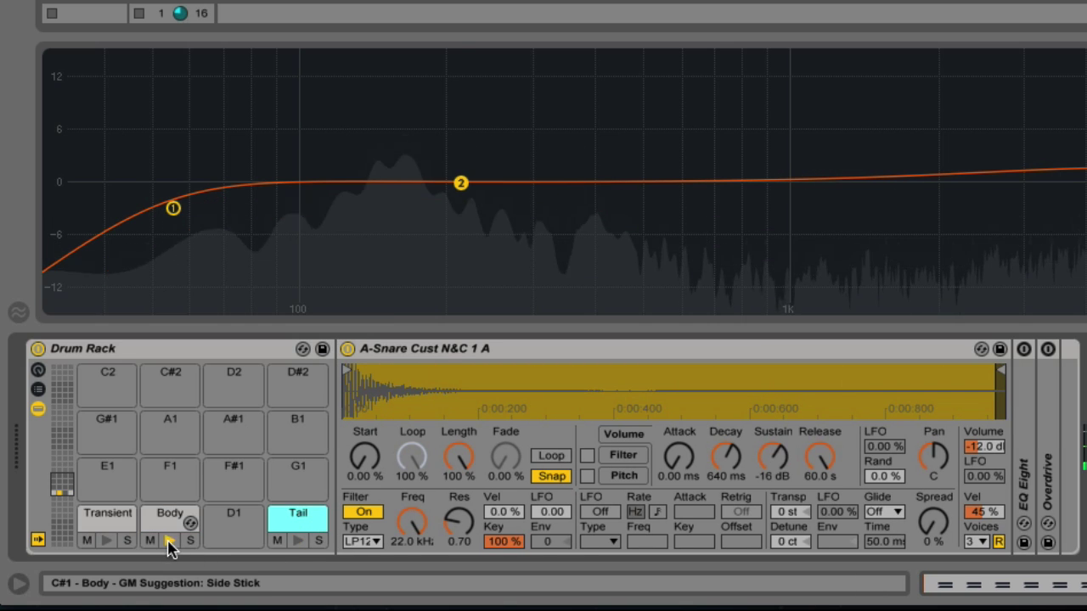
{"action": "left_click", "coordinate": [106, 541]}
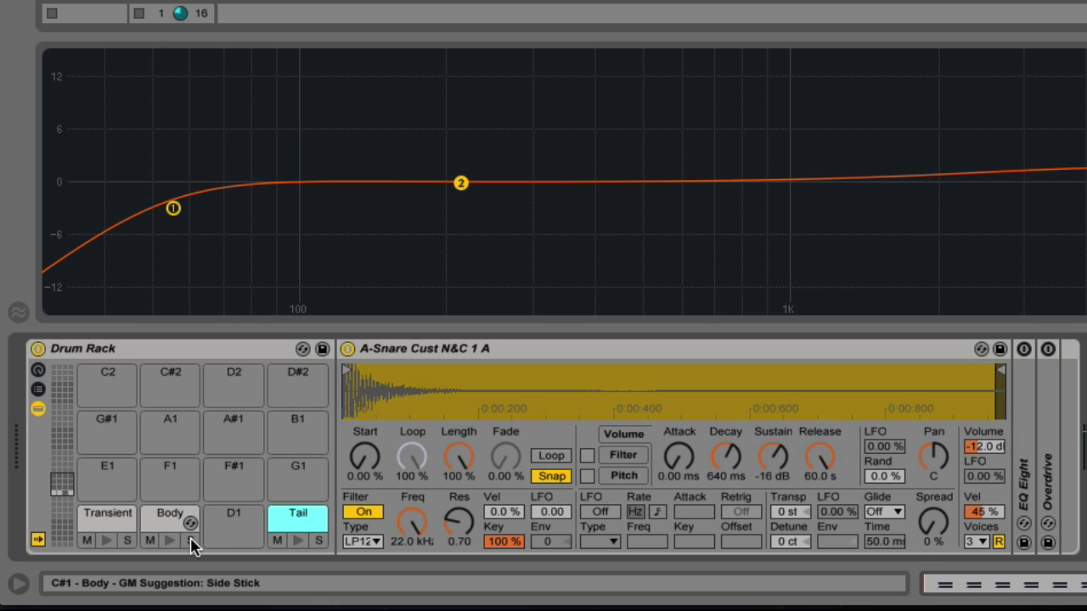
Step: Solo the Tail pad, find its fundamental peak in the spectrum during playback, and set the sample's transposition to +2 st
{"action": "left_click", "coordinate": [320, 544]}
{"action": "key", "text": "space"}
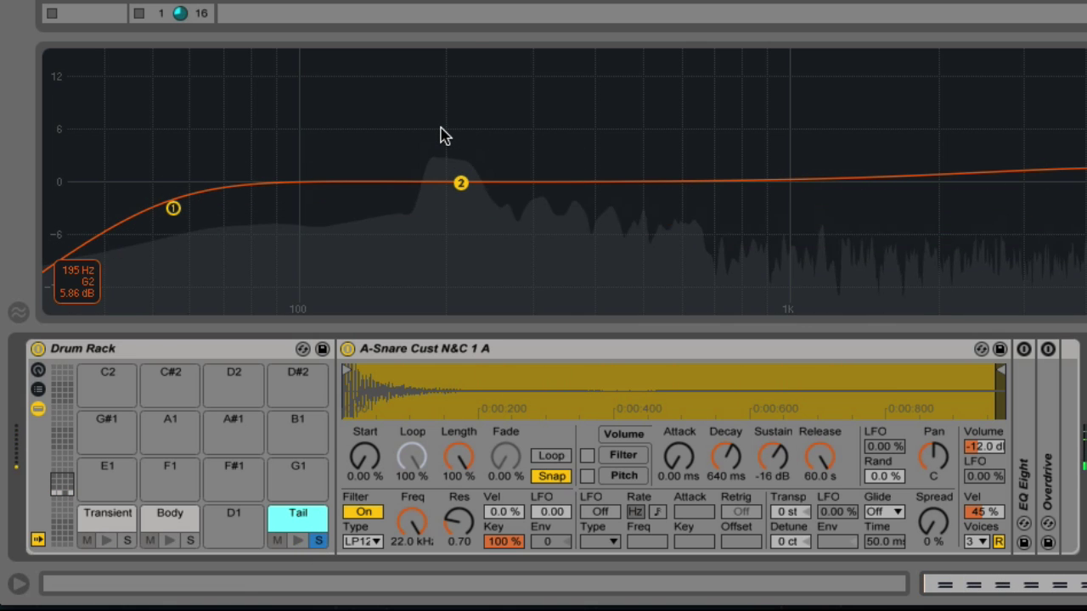
{"action": "key", "text": "space"}
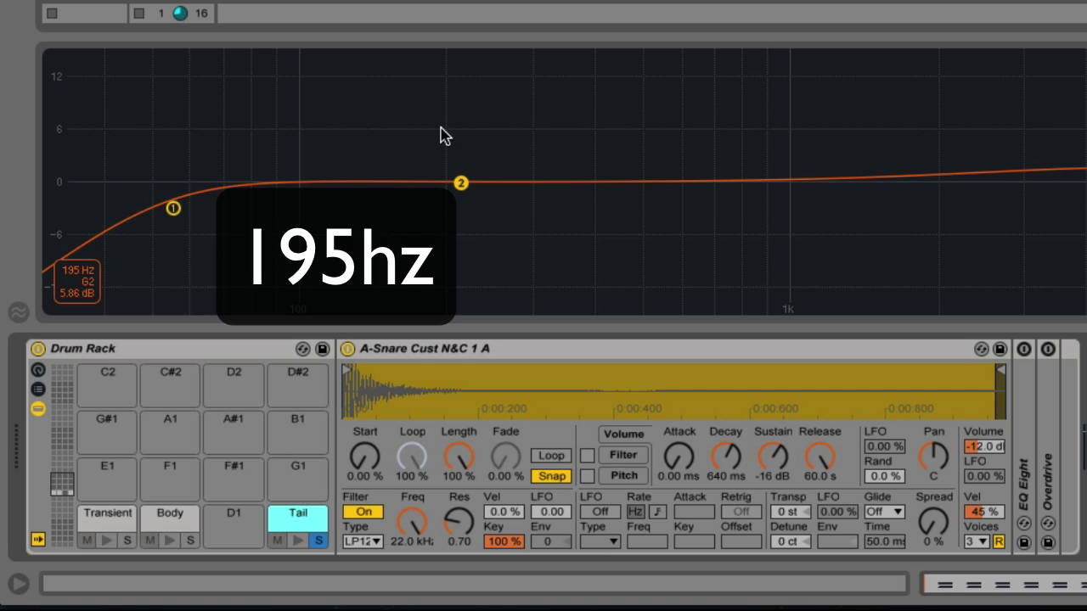
{"action": "left_click_drag", "start_coordinate": [790, 512], "coordinate": [790, 497]}
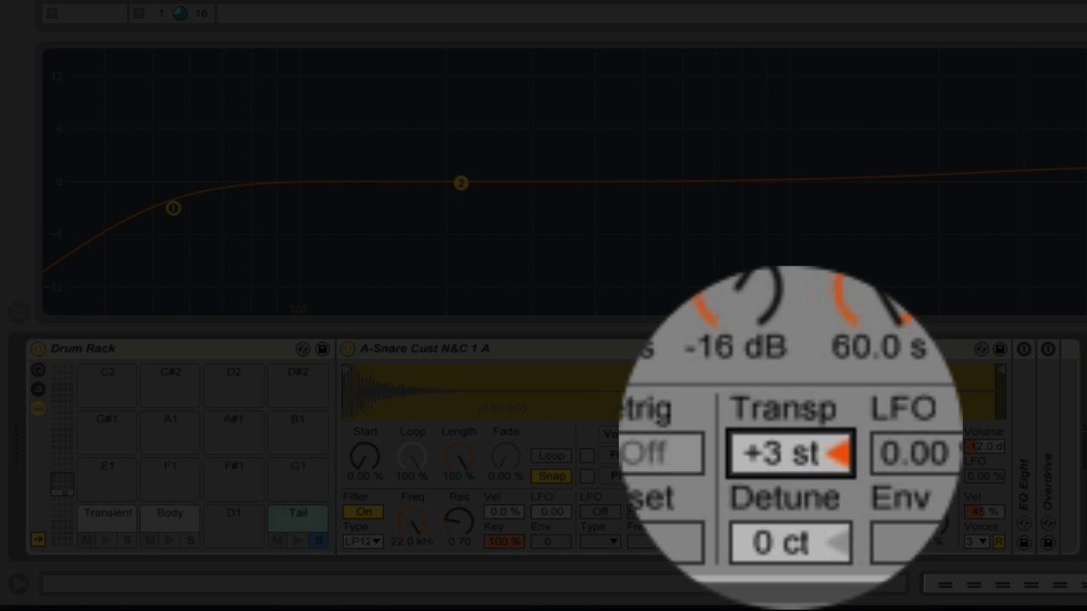
{"action": "key", "text": "space"}
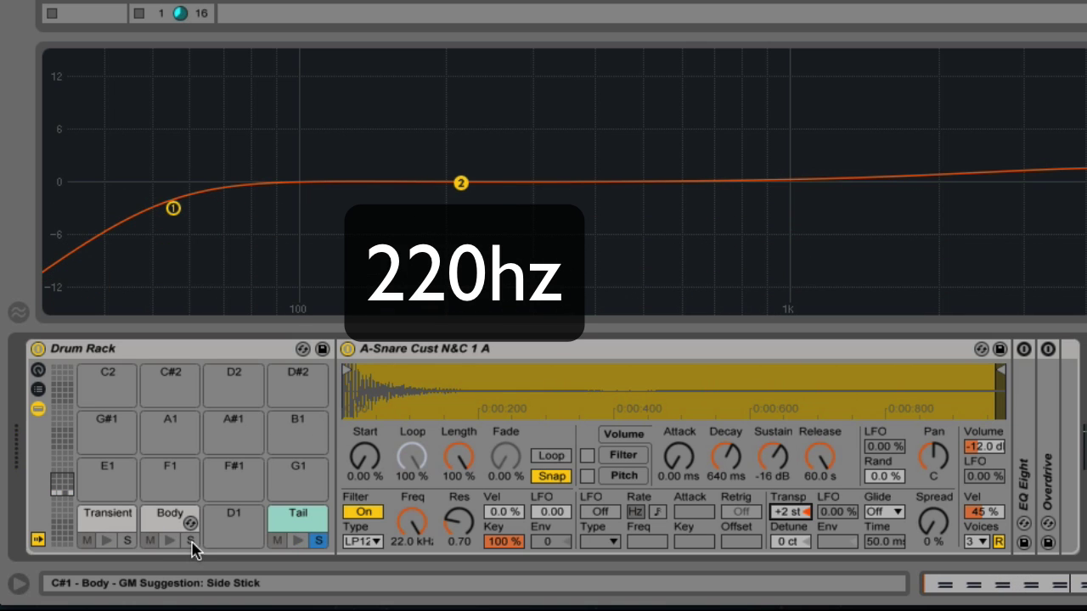
Step: Solo the Body and Transient pads, transpose Snare-707 by +7 st and Clap-707 by +2 st, and clear the pad solos
{"action": "left_click", "coordinate": [163, 518]}
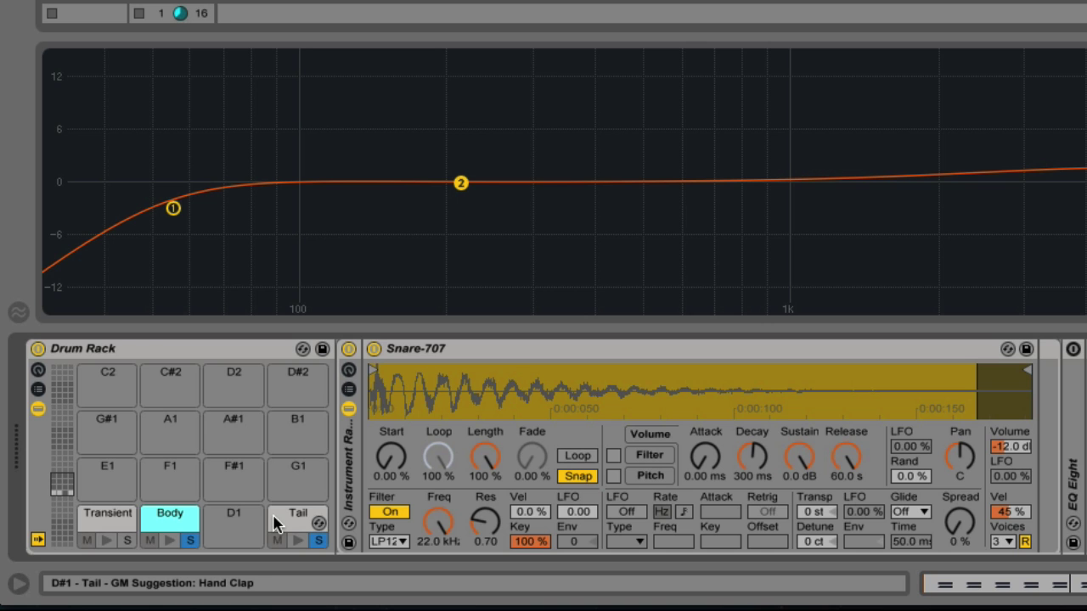
{"action": "left_click", "coordinate": [180, 505]}
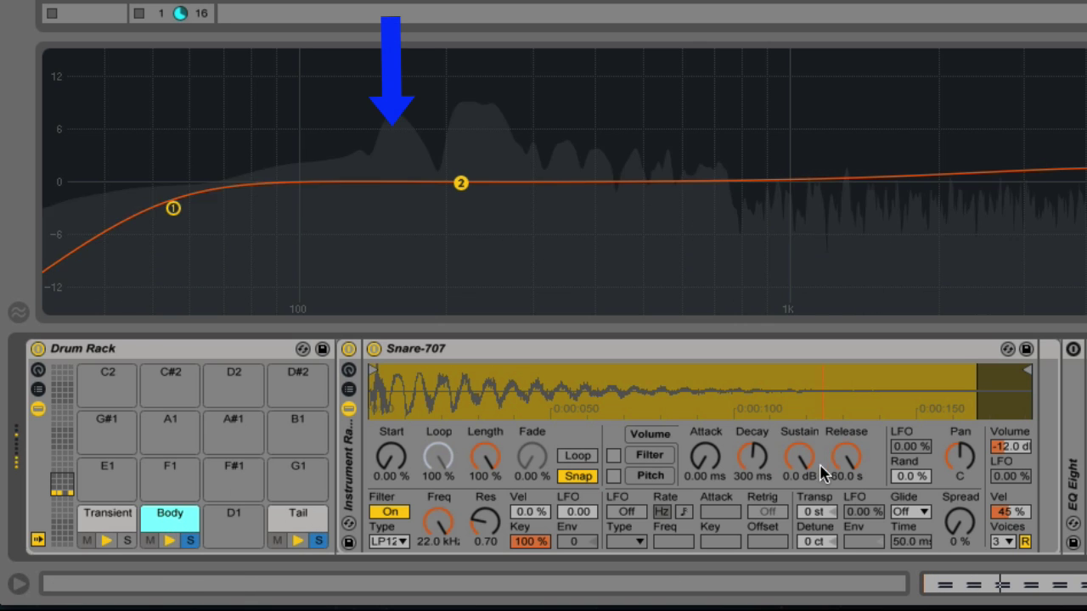
{"action": "left_click_drag", "start_coordinate": [813, 511], "coordinate": [813, 492]}
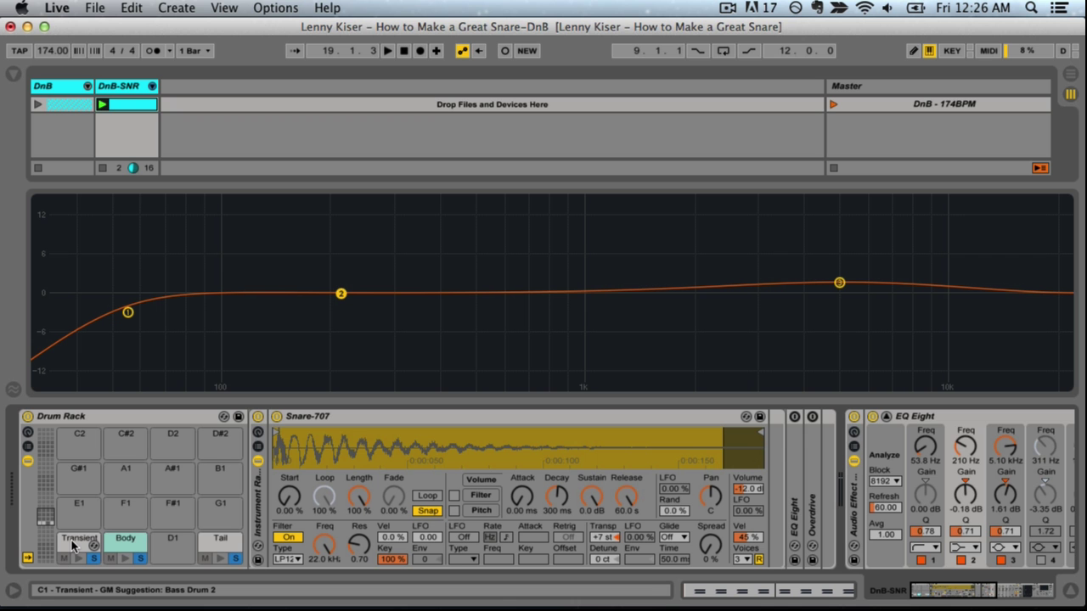
{"action": "left_click", "coordinate": [79, 539]}
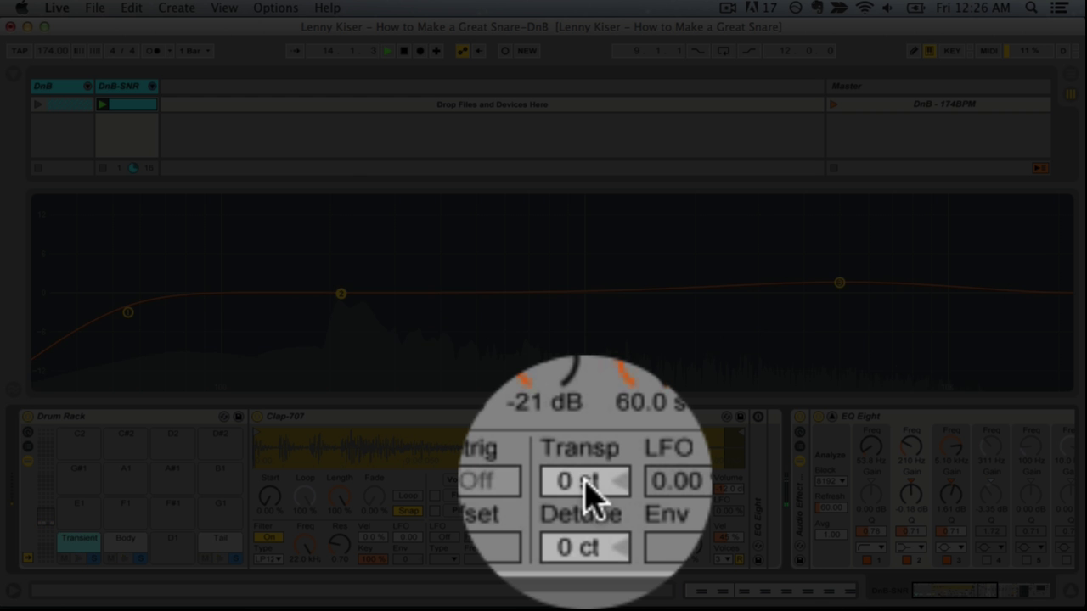
{"action": "left_click_drag", "start_coordinate": [581, 537], "coordinate": [582, 531]}
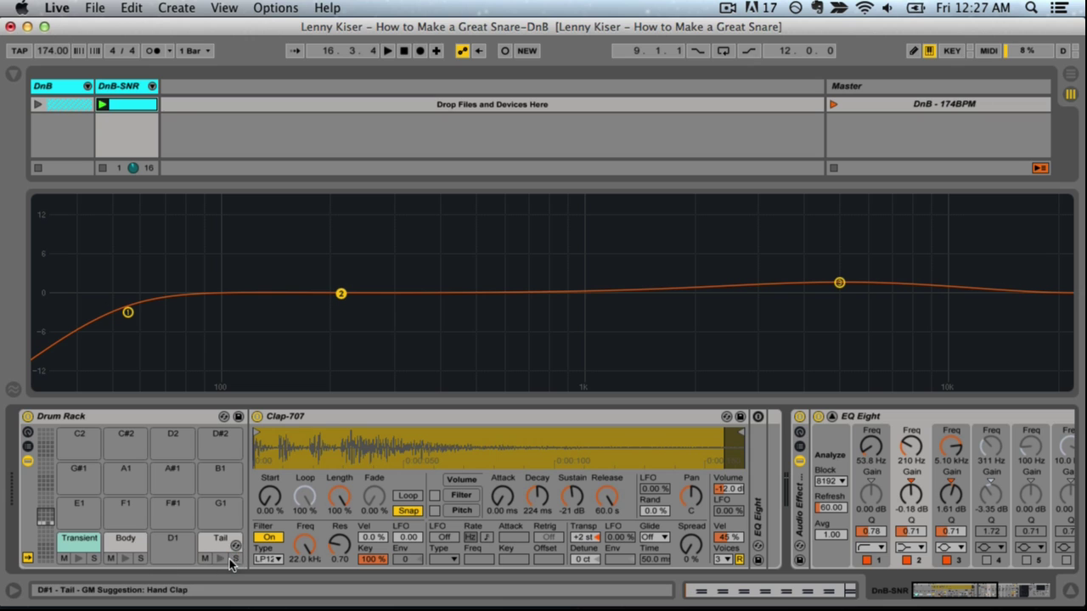
Step: Unfold and enable the EQ Eight in the Transient pad's device chain
{"action": "left_click", "coordinate": [78, 540]}
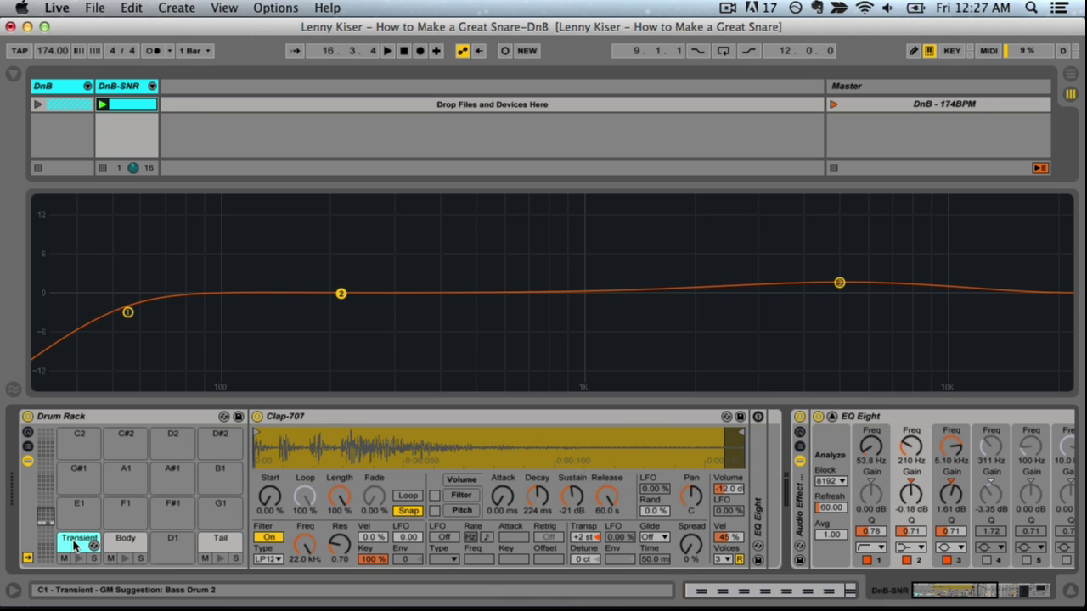
{"action": "double_click", "coordinate": [755, 440]}
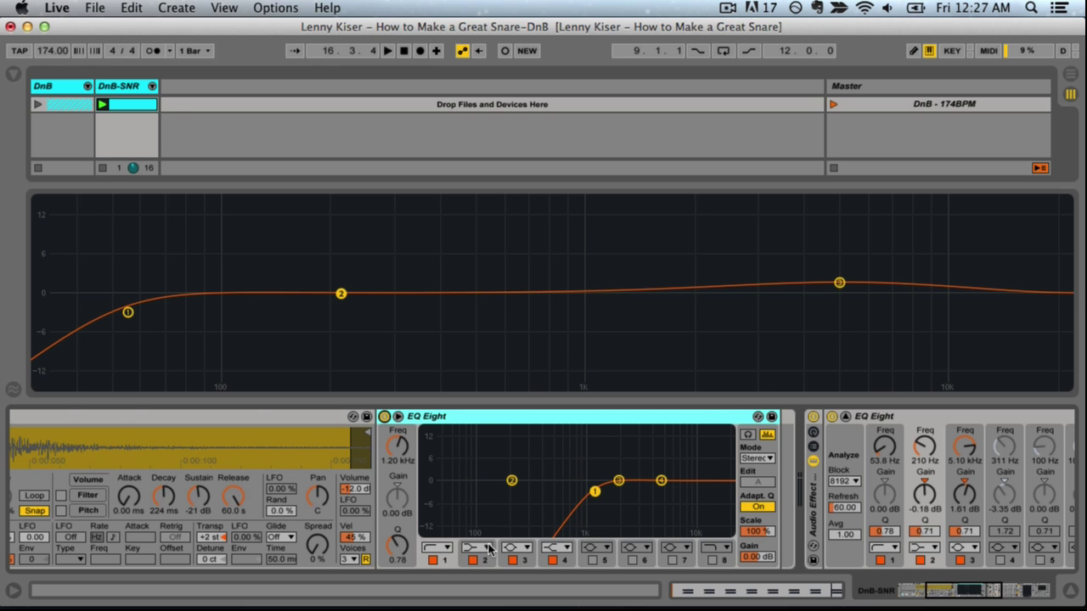
{"action": "scroll", "coordinate": [501, 536], "scroll_direction": "left", "scroll_amount": 5}
Step: Unfold and enable the EQ Eight and the Overdrive in the Body pad's device chain
{"action": "left_click", "coordinate": [125, 542]}
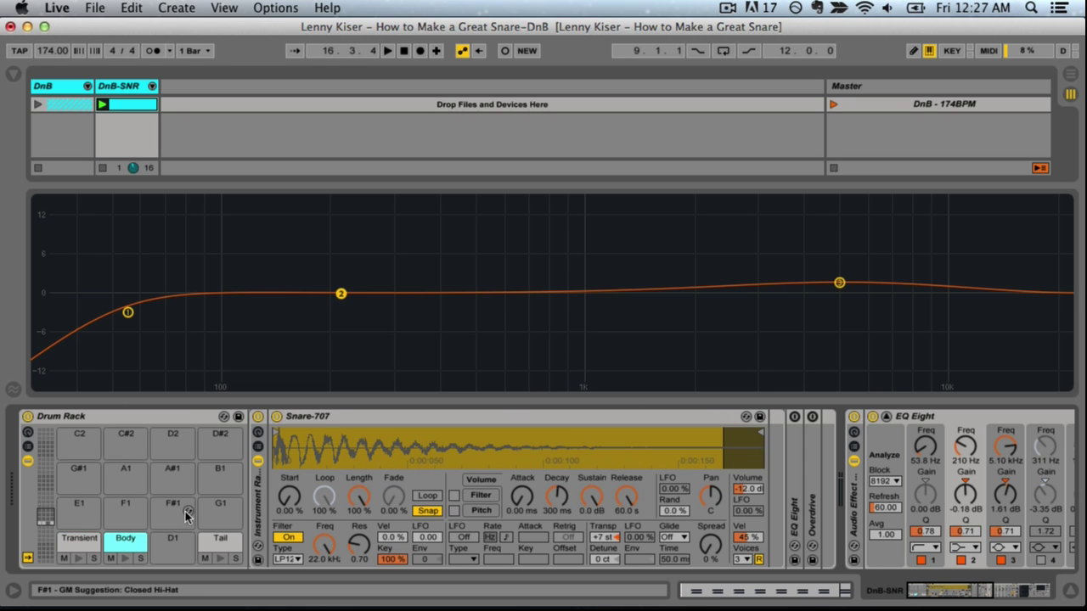
{"action": "scroll", "coordinate": [575, 475], "scroll_direction": "right", "scroll_amount": 3}
{"action": "double_click", "coordinate": [679, 445]}
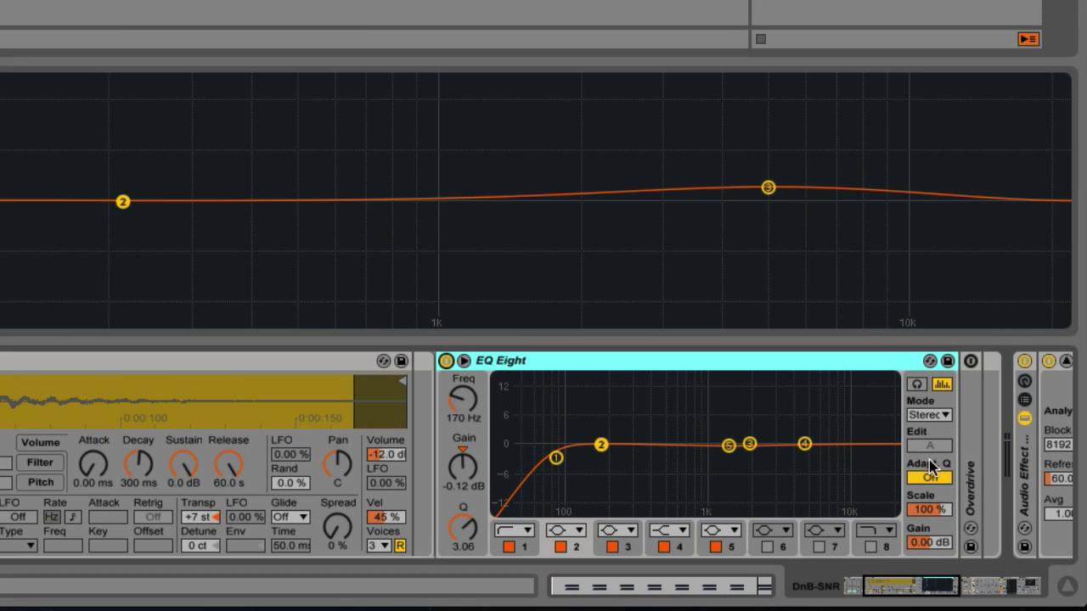
{"action": "double_click", "coordinate": [975, 463]}
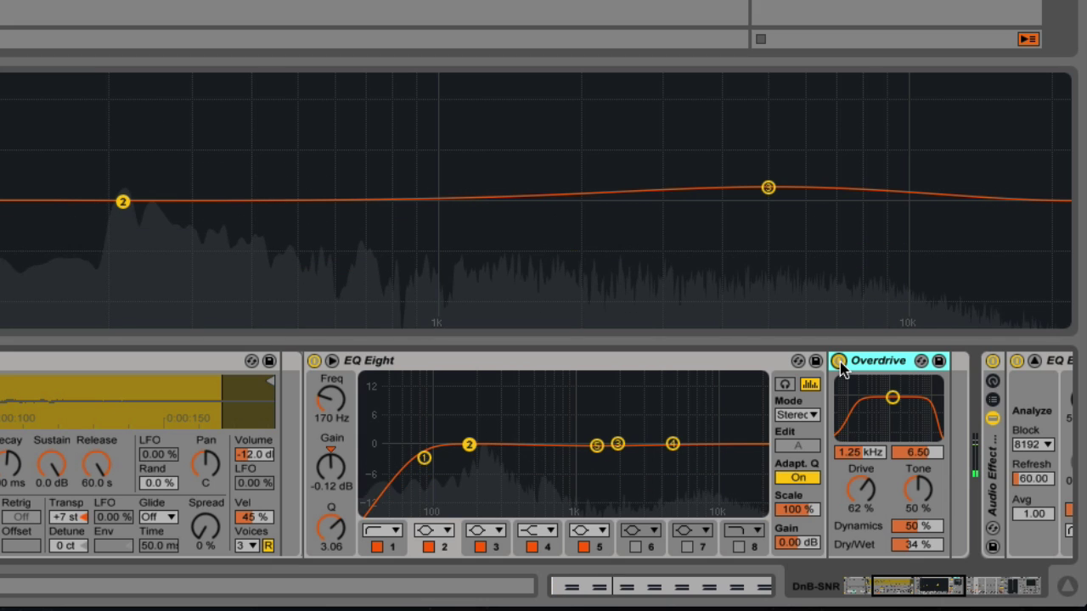
{"action": "scroll", "coordinate": [468, 507], "scroll_direction": "left", "scroll_amount": 5}
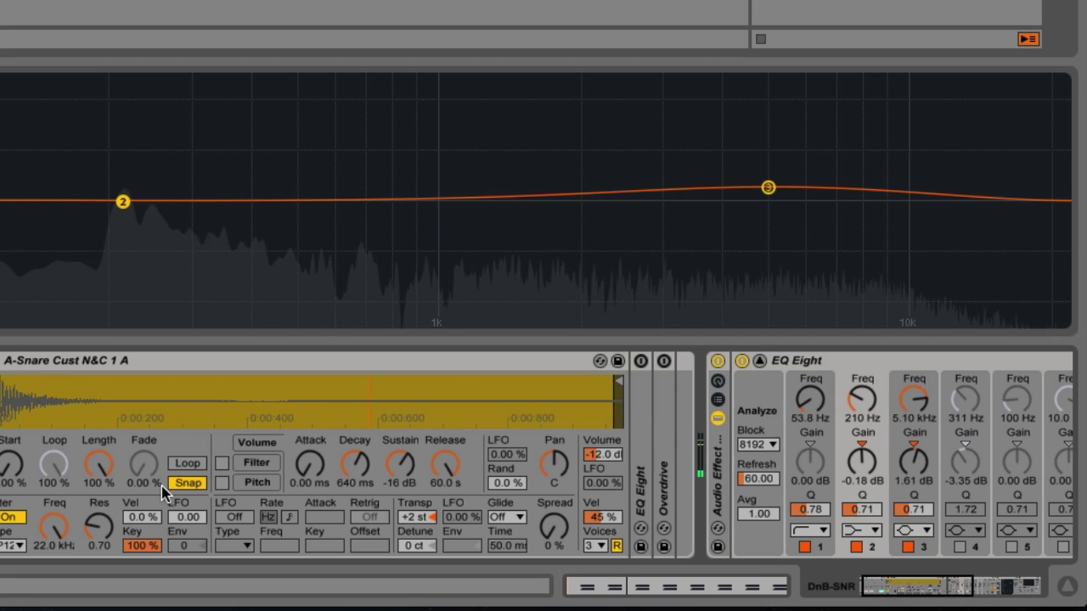
Step: Unfold and enable the EQ Eight and the Overdrive in the Tail pad's device chain, and audition the snare
{"action": "scroll", "coordinate": [164, 493], "scroll_direction": "right", "scroll_amount": 5}
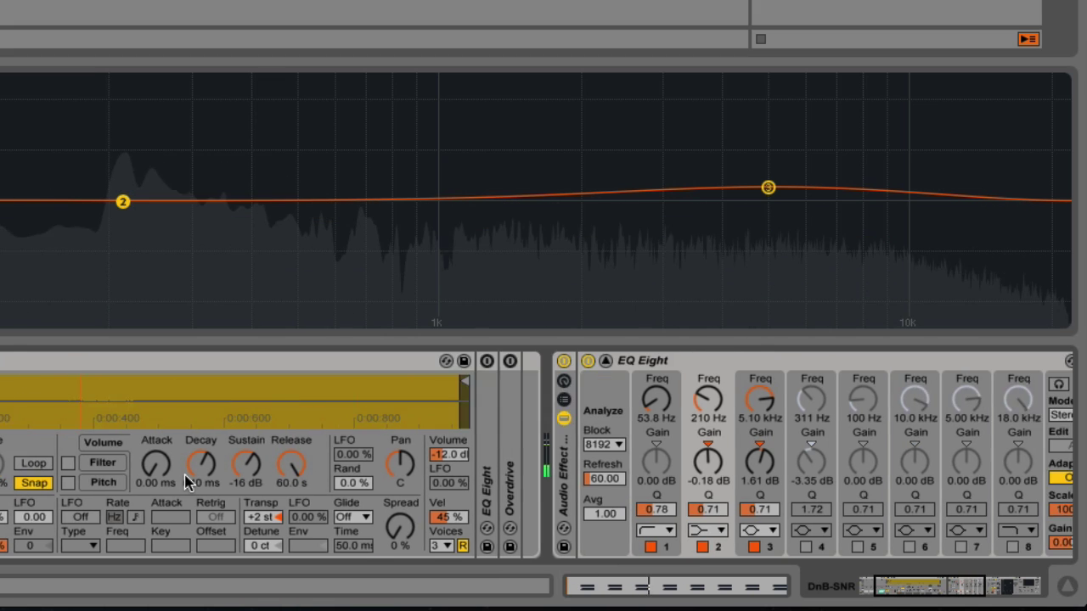
{"action": "double_click", "coordinate": [204, 403]}
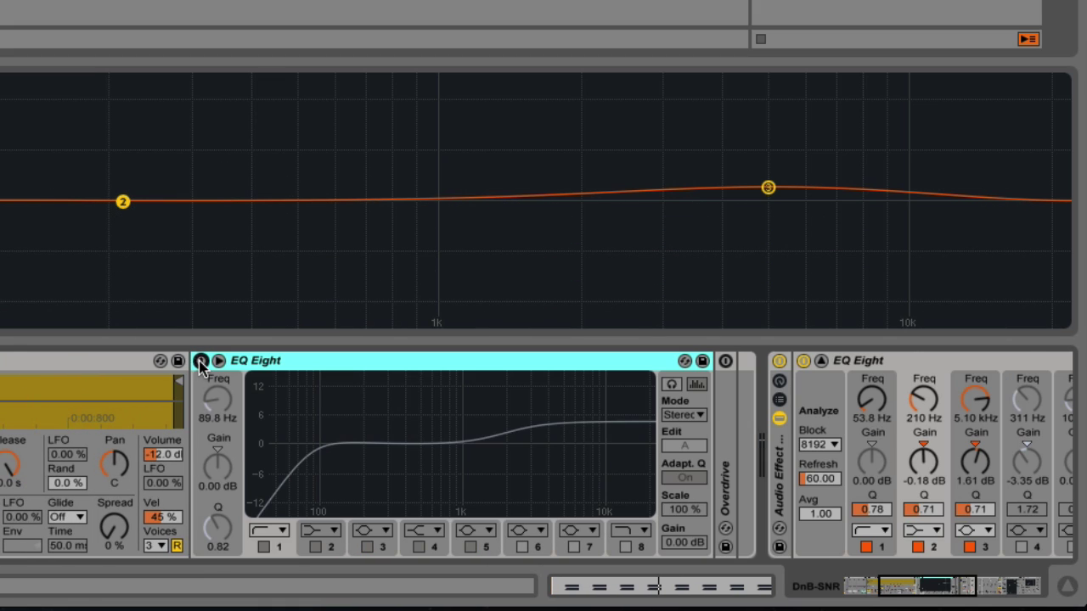
{"action": "left_click", "coordinate": [201, 361]}
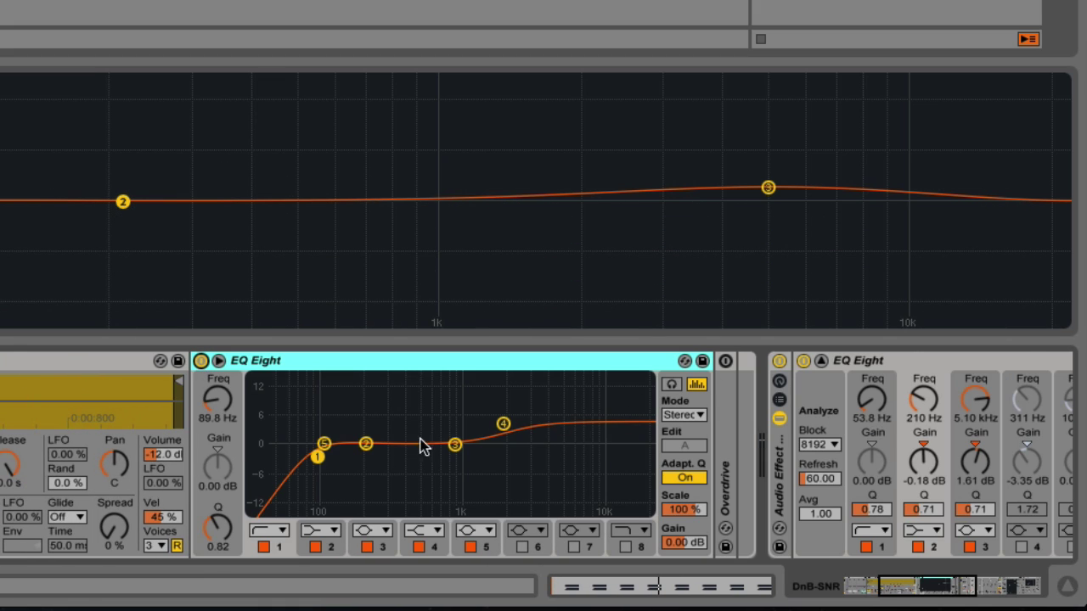
{"action": "left_click", "coordinate": [504, 427]}
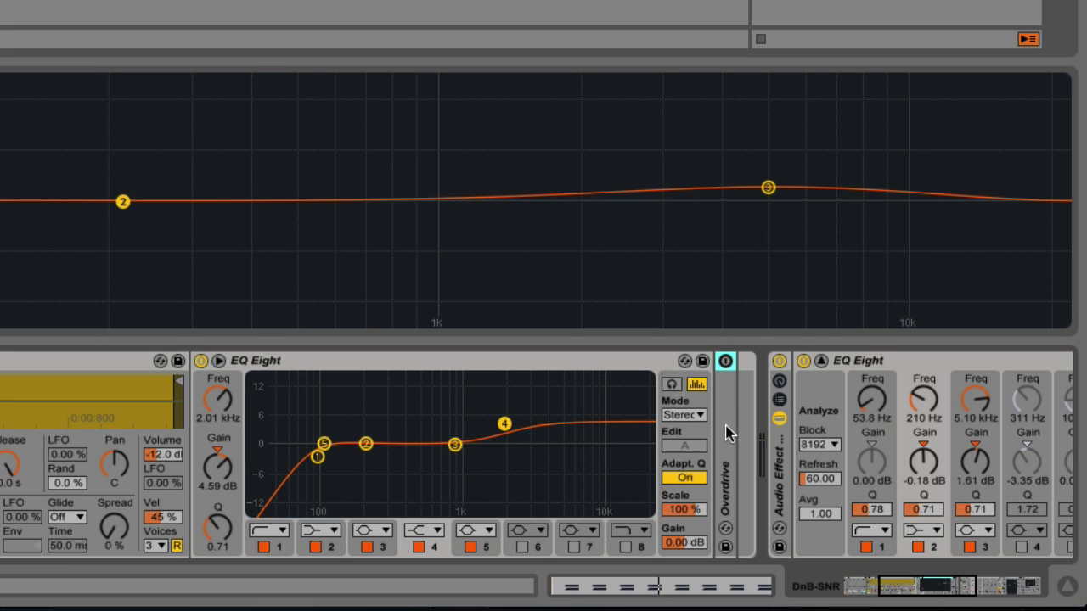
{"action": "double_click", "coordinate": [728, 382]}
{"action": "left_click", "coordinate": [726, 361]}
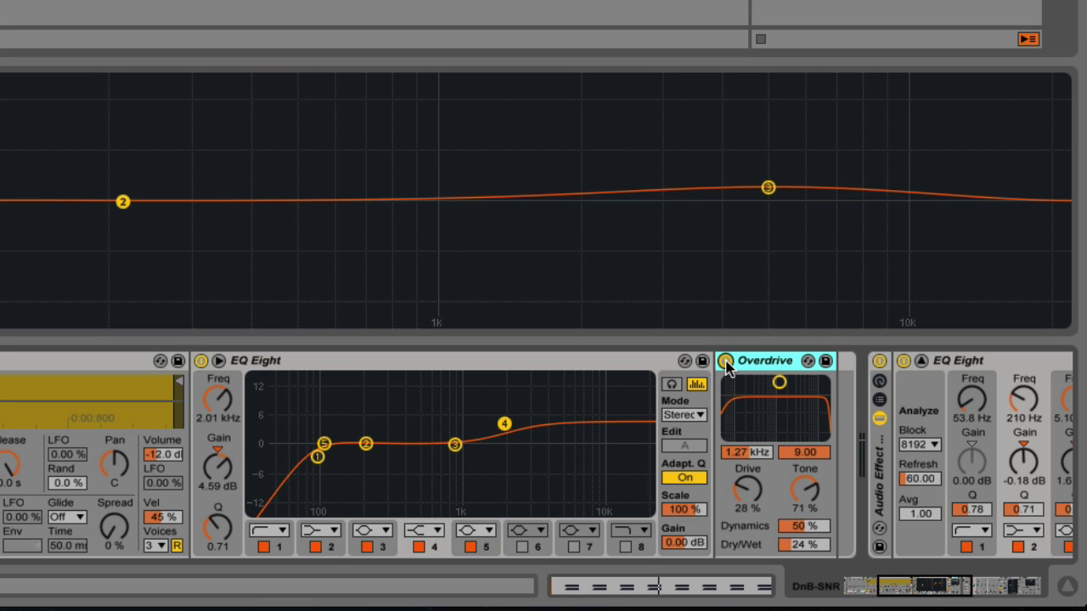
{"action": "key", "text": "space"}
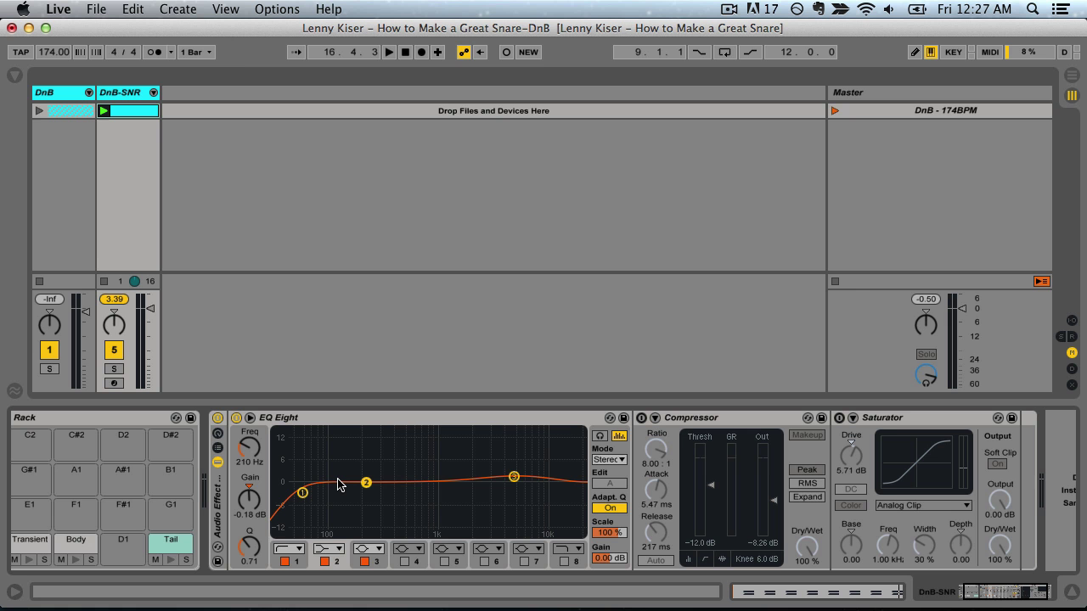
Step: Compare the snare with the Audio Effect Rack's EQ Eight bypassed and enabled, and examine its 5.10 kHz band
{"action": "scroll", "coordinate": [337, 484], "scroll_direction": "right", "scroll_amount": 3}
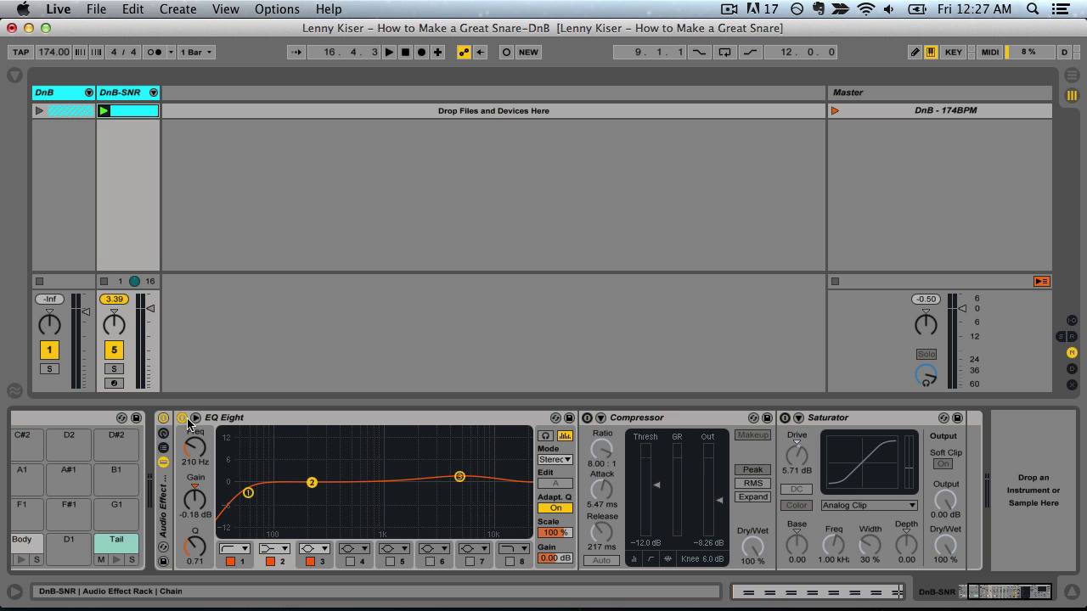
{"action": "left_click", "coordinate": [182, 418]}
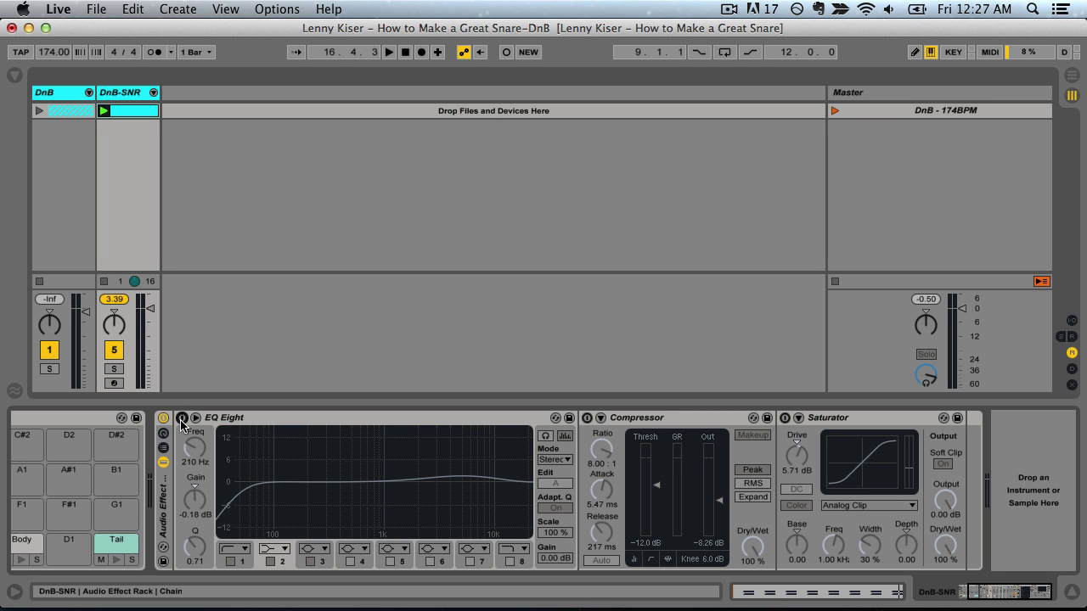
{"action": "left_click", "coordinate": [182, 419]}
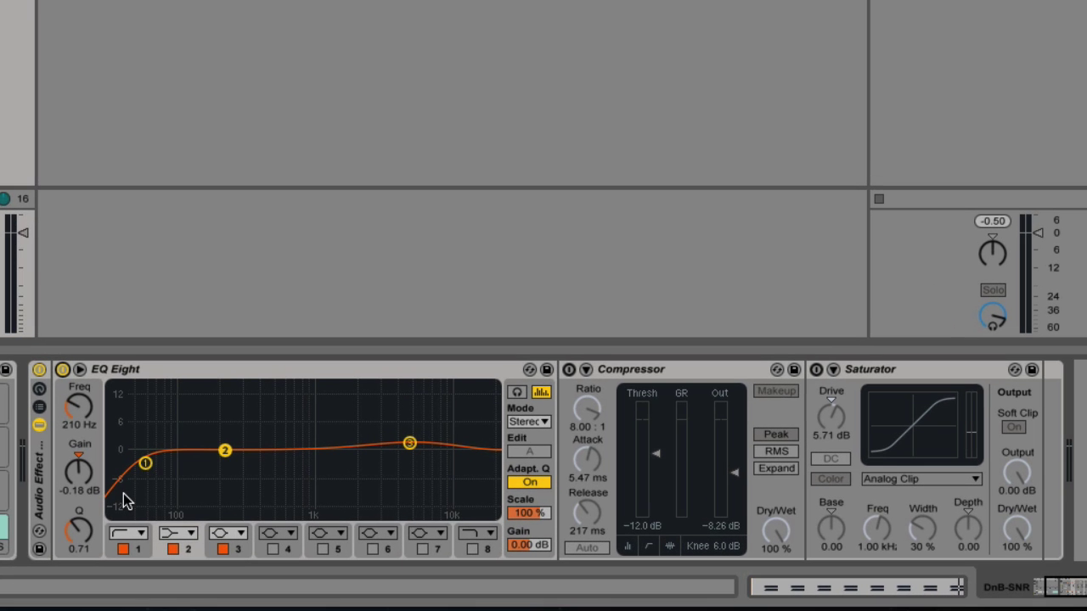
{"action": "left_click", "coordinate": [410, 444]}
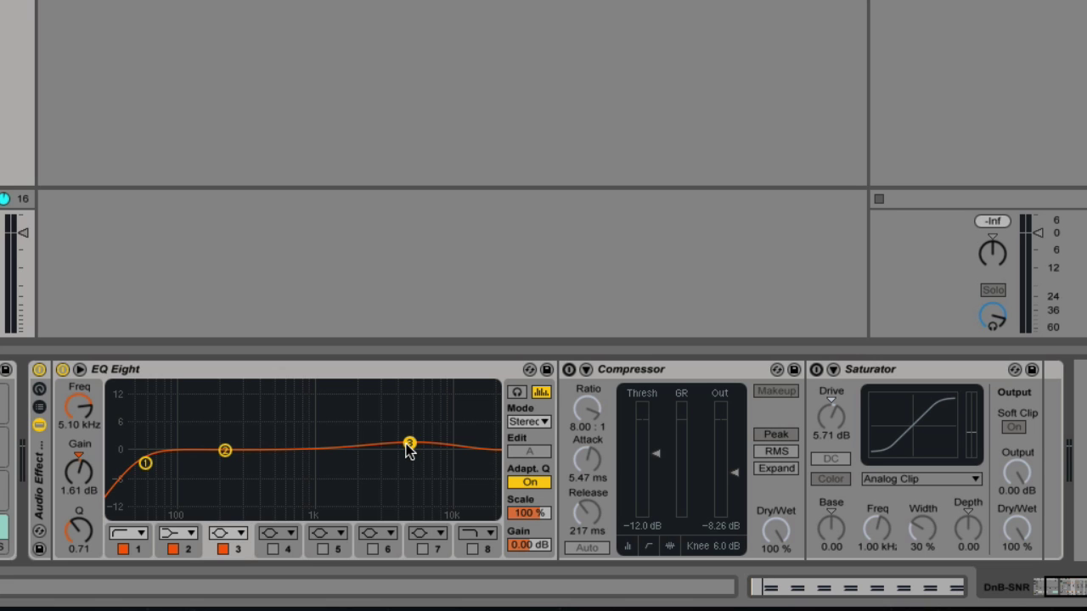
{"action": "key", "text": "space"}
{"action": "left_click", "coordinate": [62, 370]}
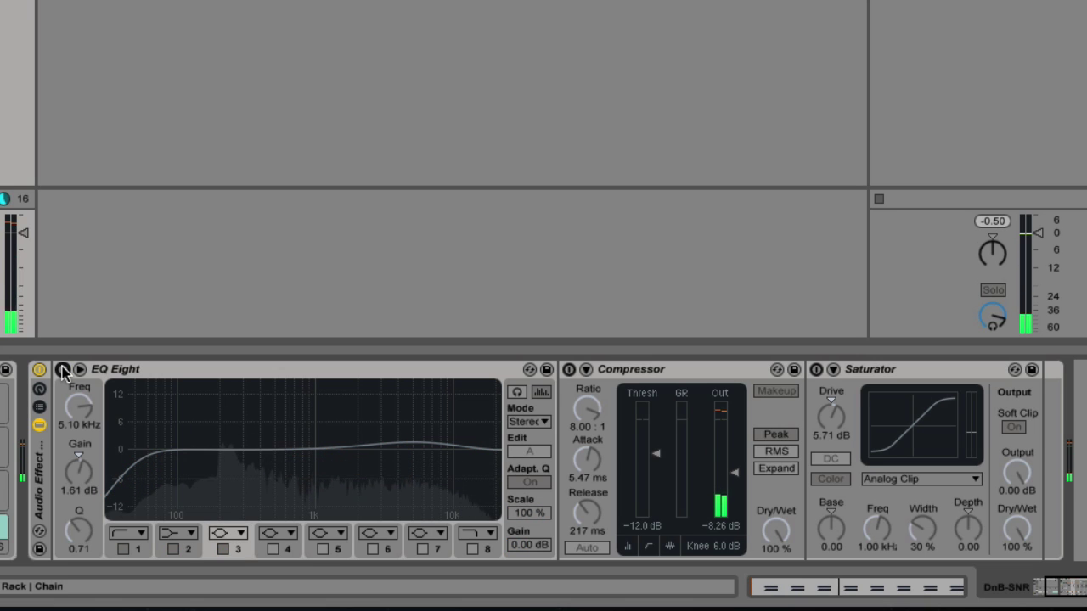
{"action": "left_click", "coordinate": [62, 370]}
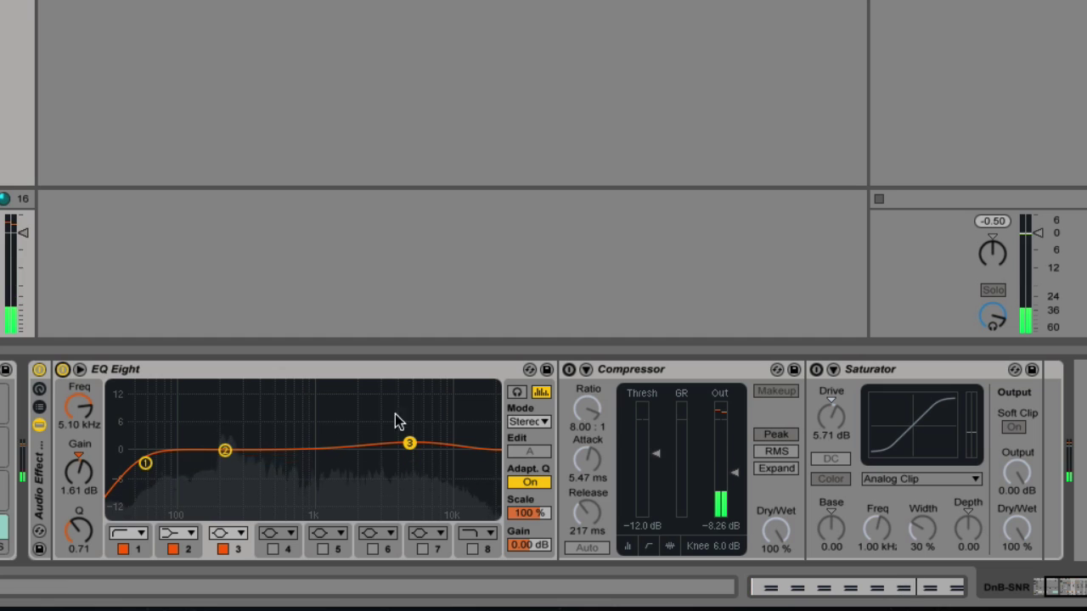
Step: Enable the Compressor and the Saturator in the snare's Audio Effect Rack, and audition the full DnB - 174BPM scene
{"action": "left_click", "coordinate": [569, 369]}
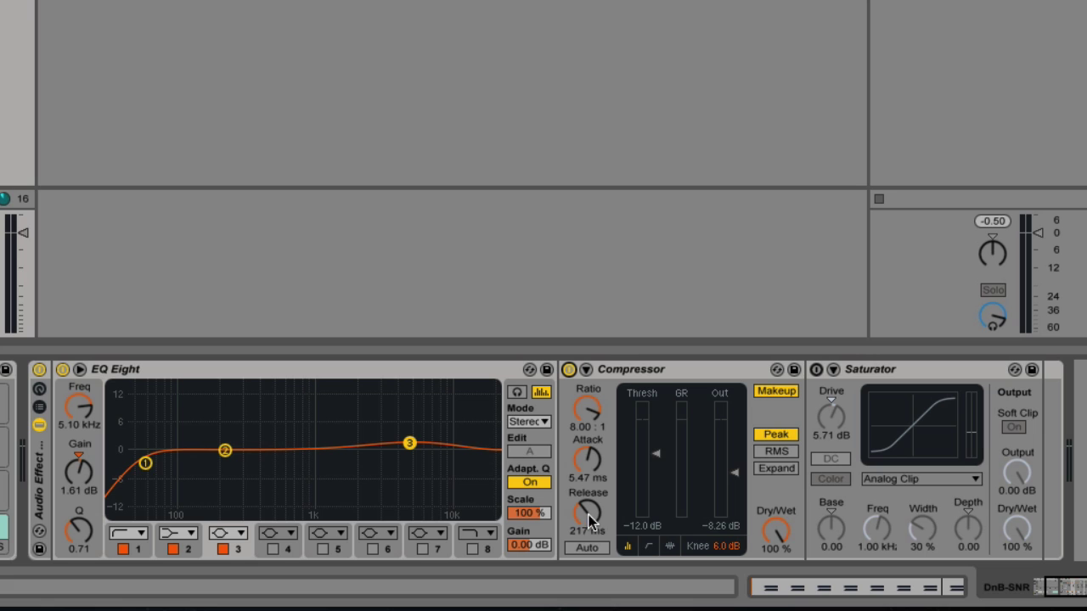
{"action": "key", "text": "space"}
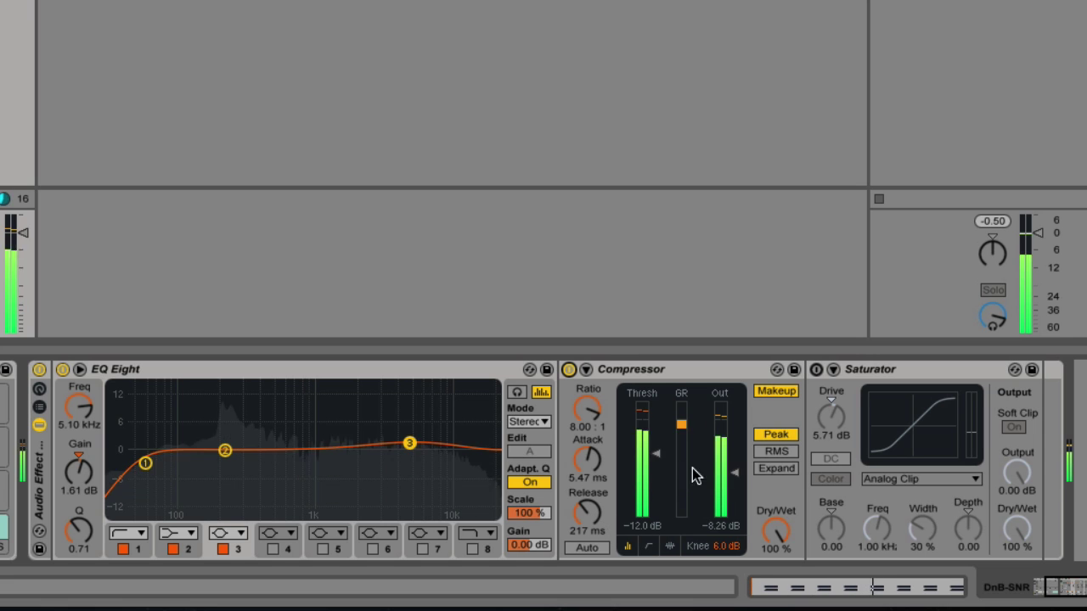
{"action": "left_click", "coordinate": [815, 369]}
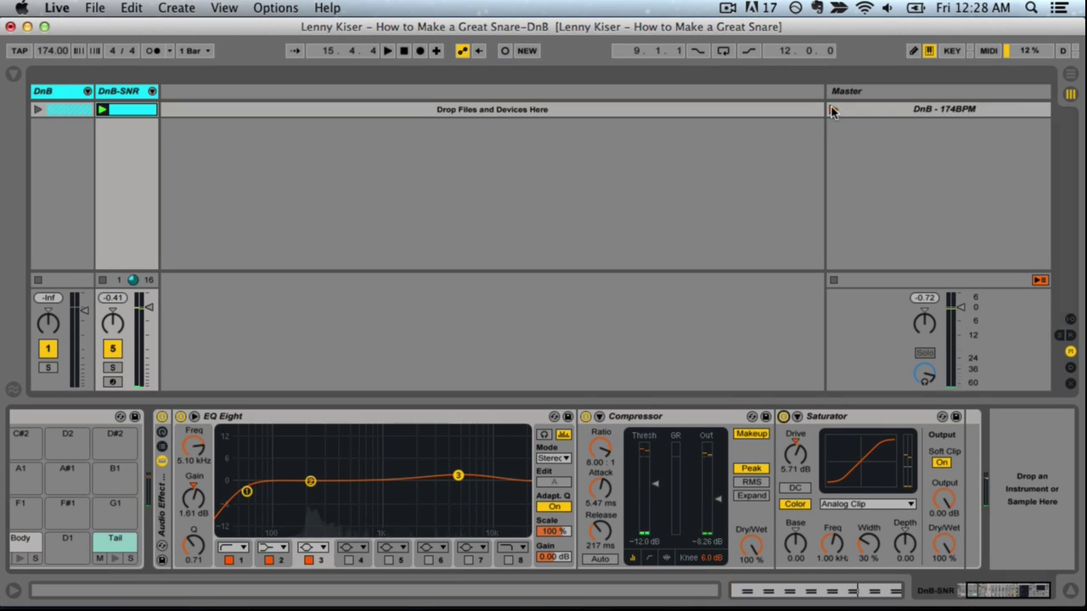
{"action": "left_click", "coordinate": [850, 63]}
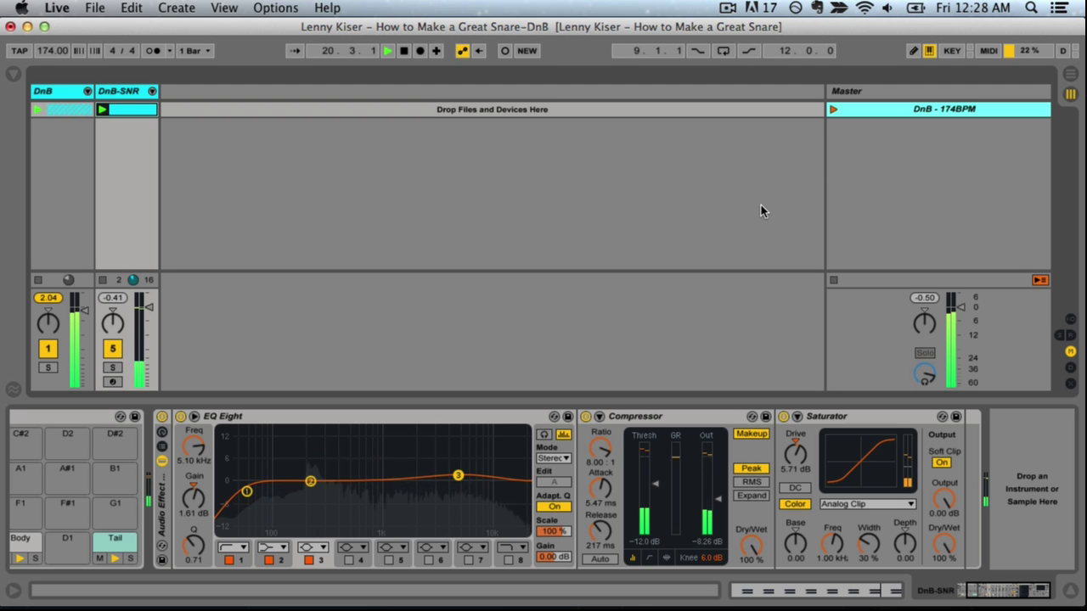
{"action": "key", "text": "space"}
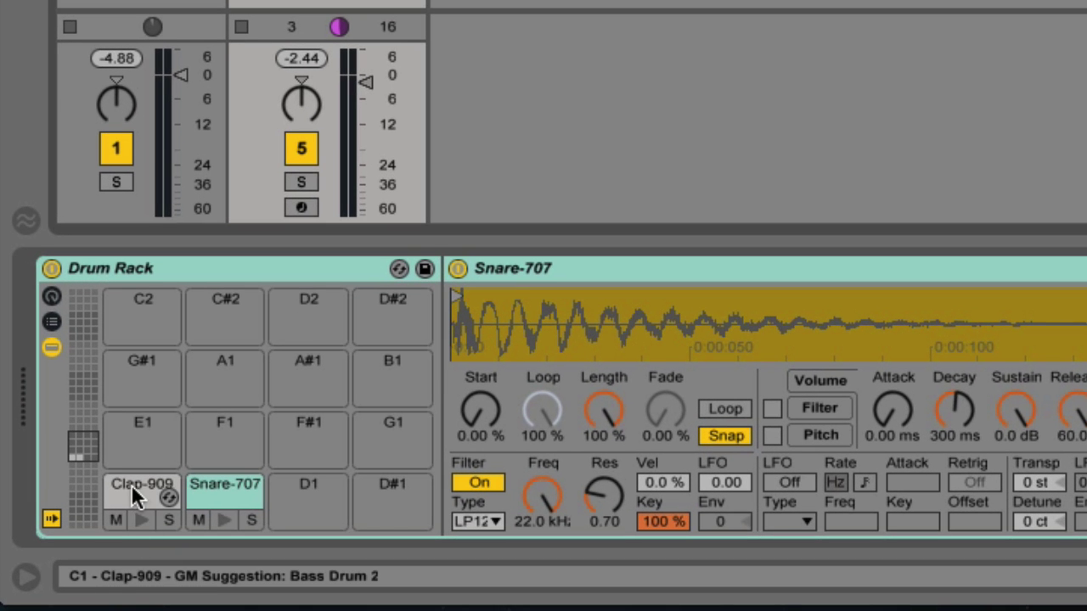
Step: Audition the Clap-909 and Snare-707 pads of the Electro-House-SNR Drum Rack individually
{"action": "left_click", "coordinate": [79, 540]}
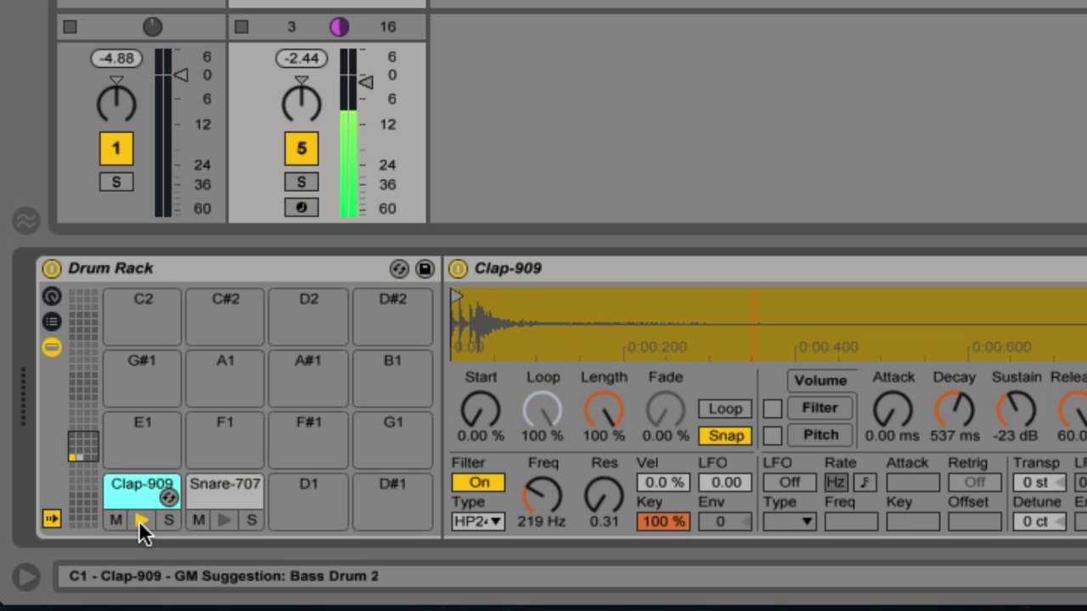
{"action": "left_click", "coordinate": [217, 501]}
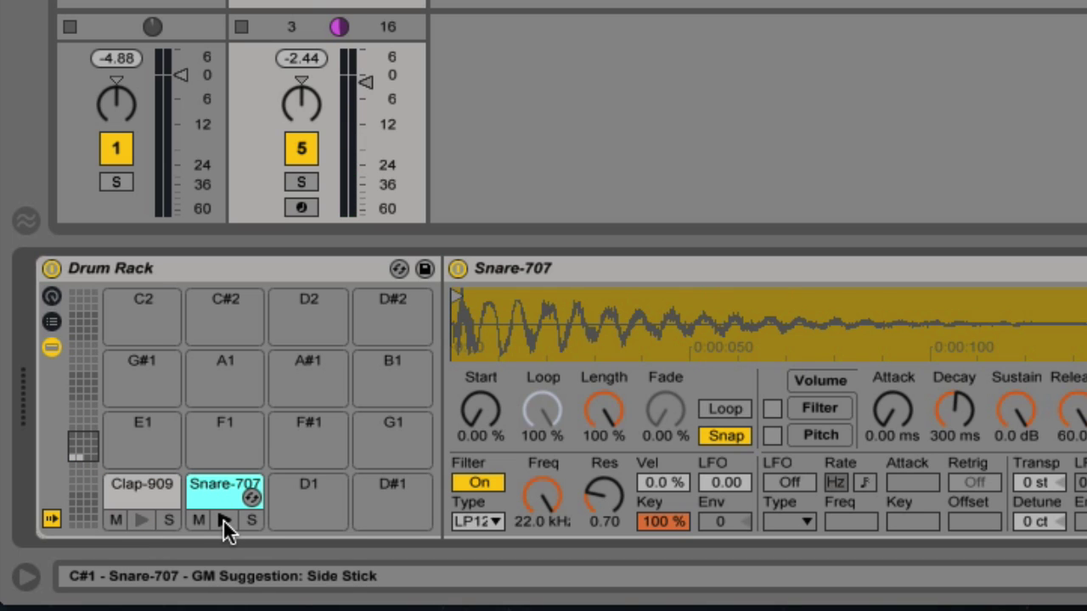
{"action": "left_click", "coordinate": [224, 521]}
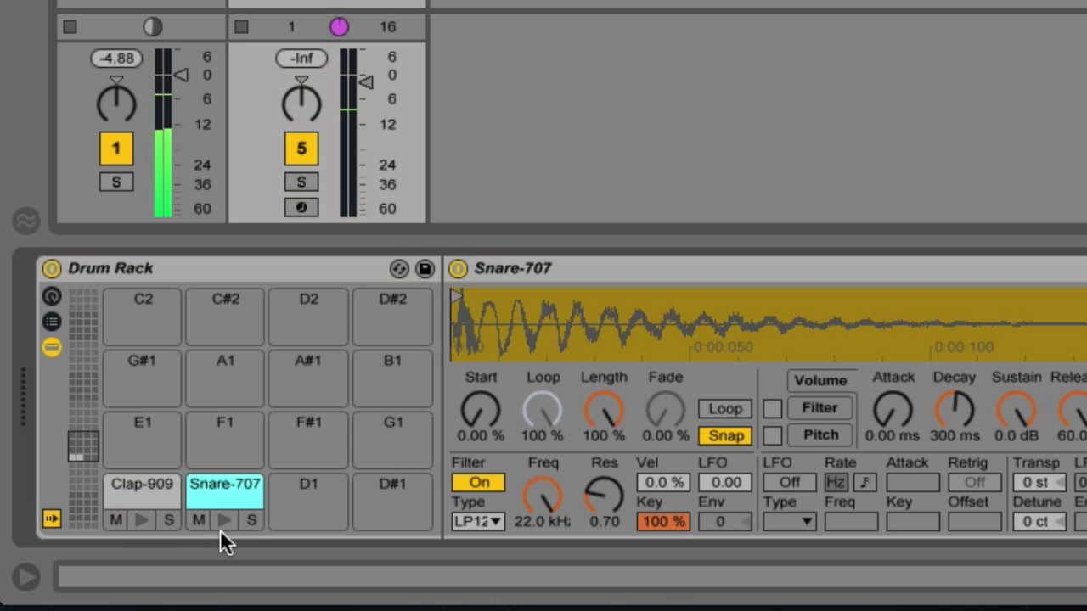
Step: Audition the Snare-707 pad and enable the Overdrive in its device chain
{"action": "left_click", "coordinate": [223, 521]}
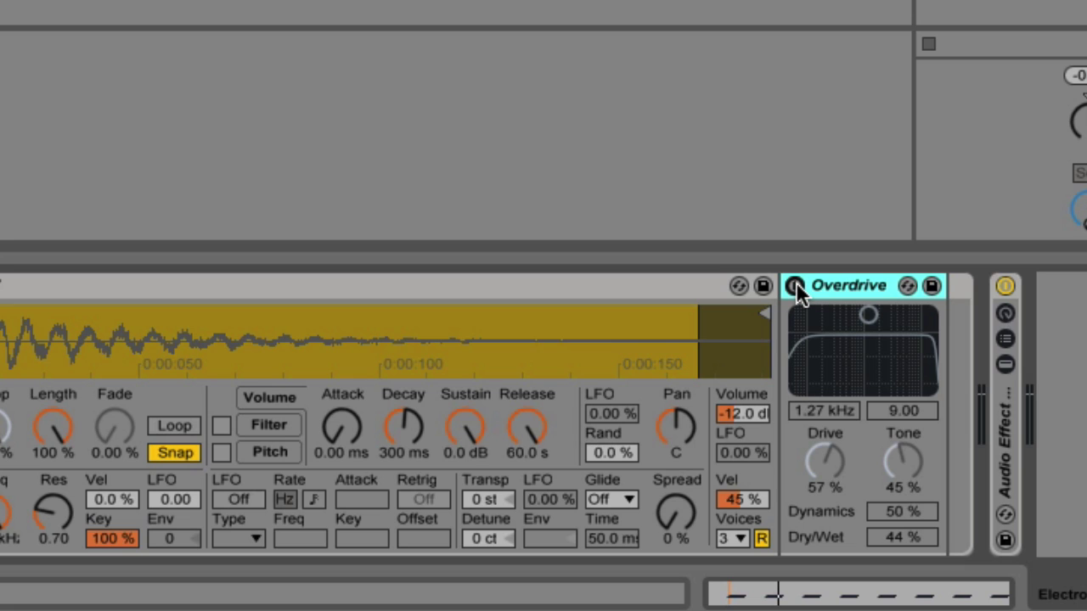
{"action": "left_click", "coordinate": [794, 285]}
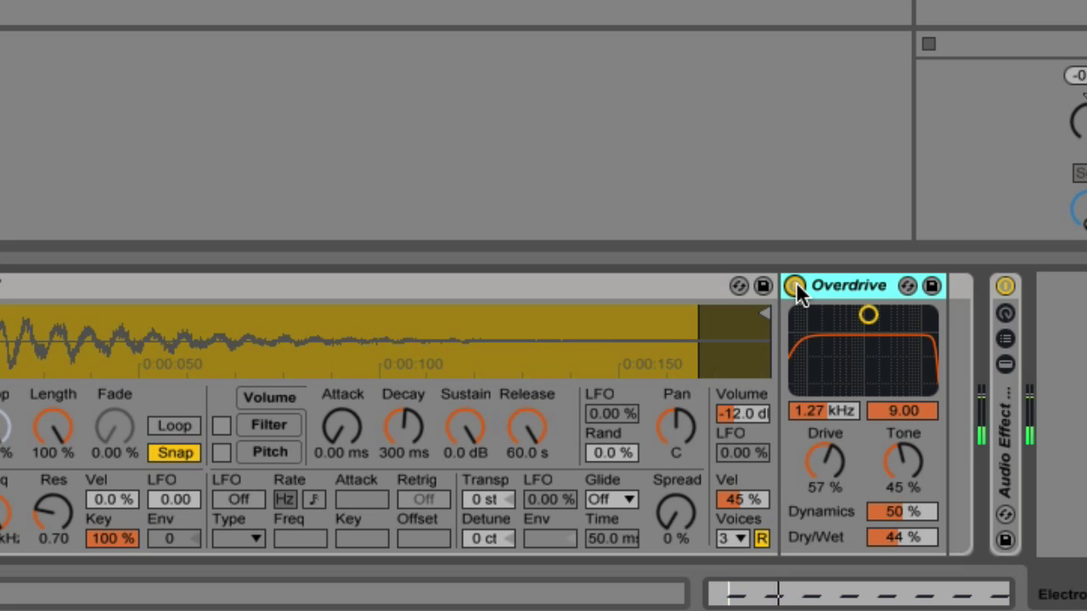
{"action": "left_click", "coordinate": [795, 286]}
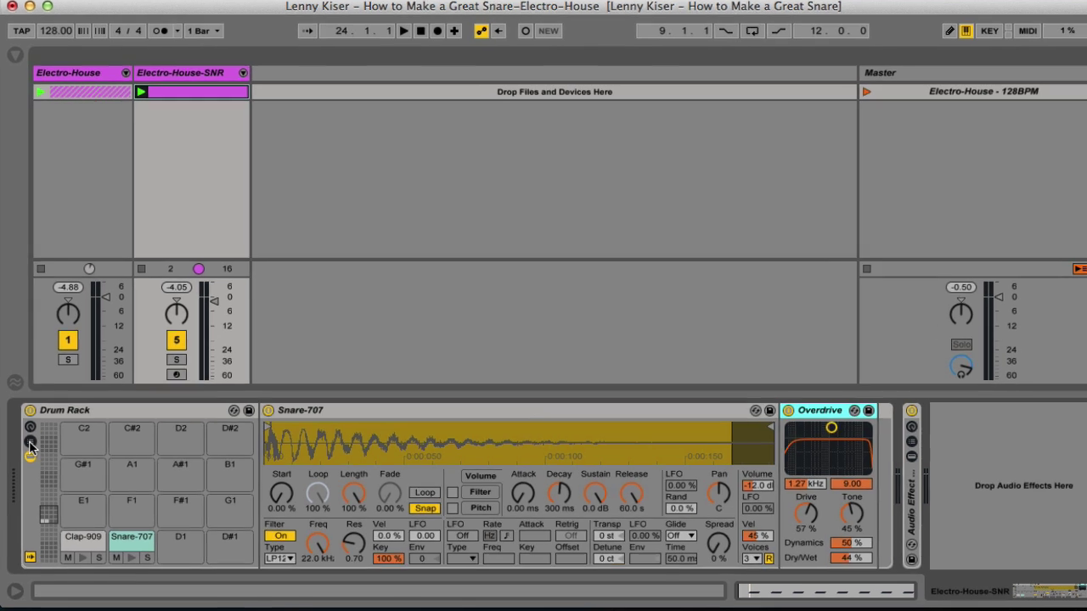
Step: Show the Drum Rack's chain list together with its return chains
{"action": "left_click", "coordinate": [29, 450]}
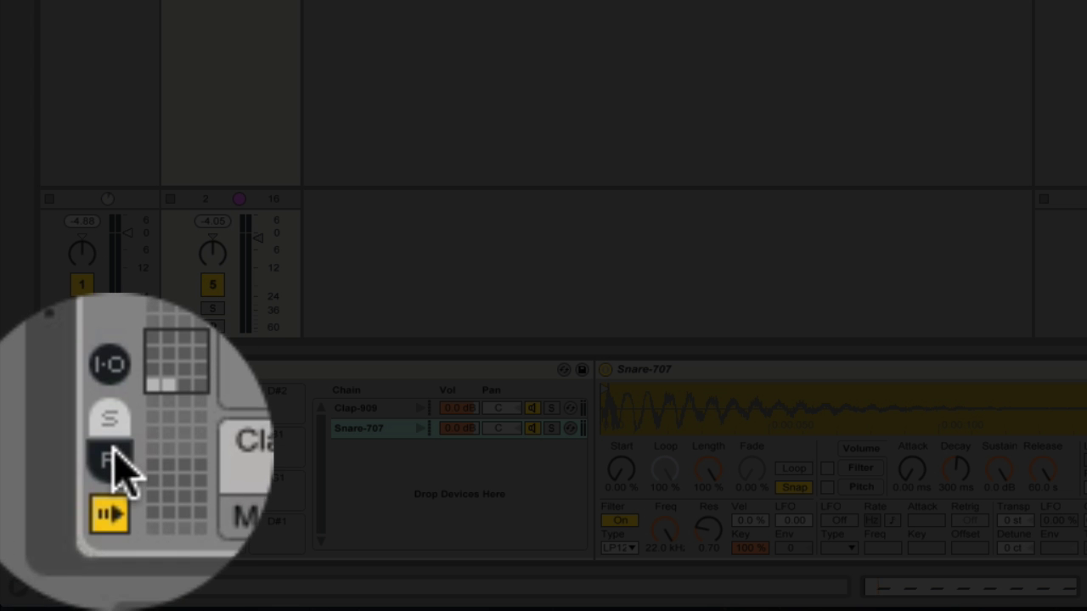
{"action": "left_click", "coordinate": [112, 460]}
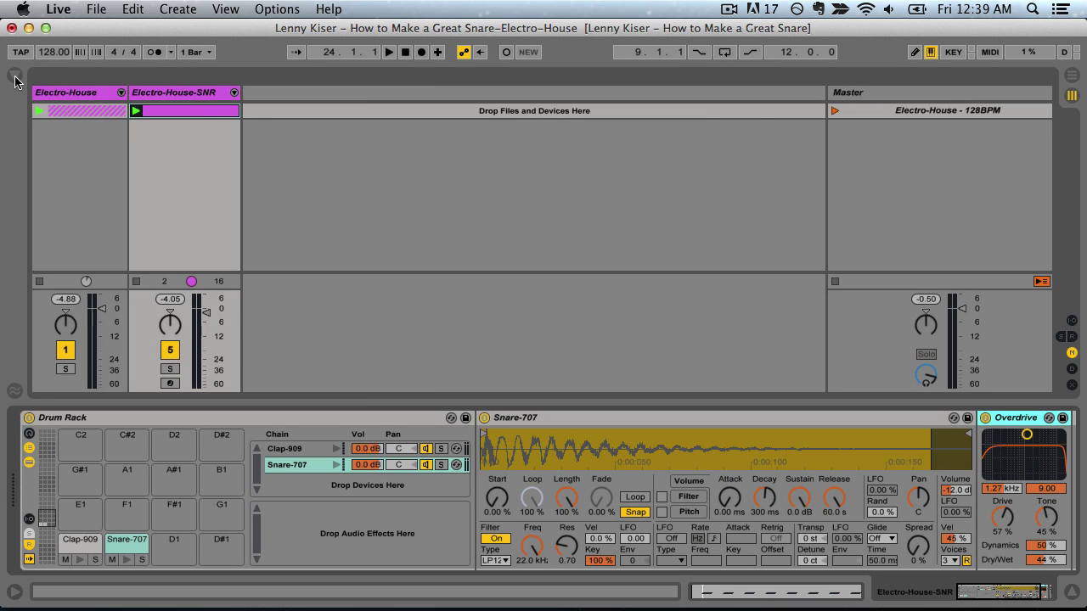
Step: Load the Max for Live Convolution Reverb preset BM7 Boston Hall A from the browser onto a return chain of the Drum Rack
{"action": "left_click", "coordinate": [15, 76]}
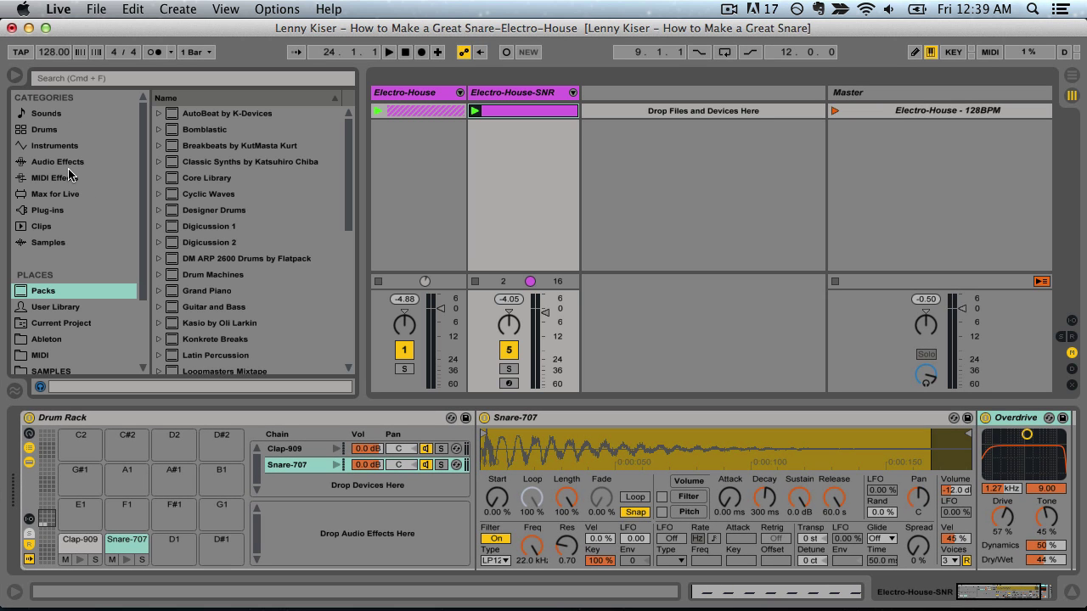
{"action": "left_click", "coordinate": [62, 196]}
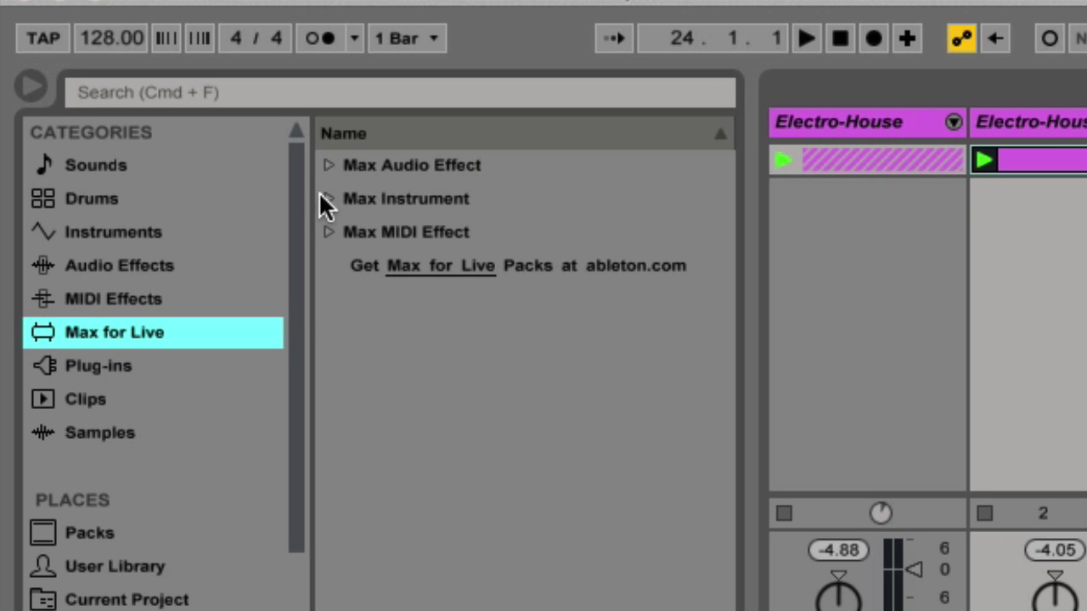
{"action": "left_click", "coordinate": [328, 165]}
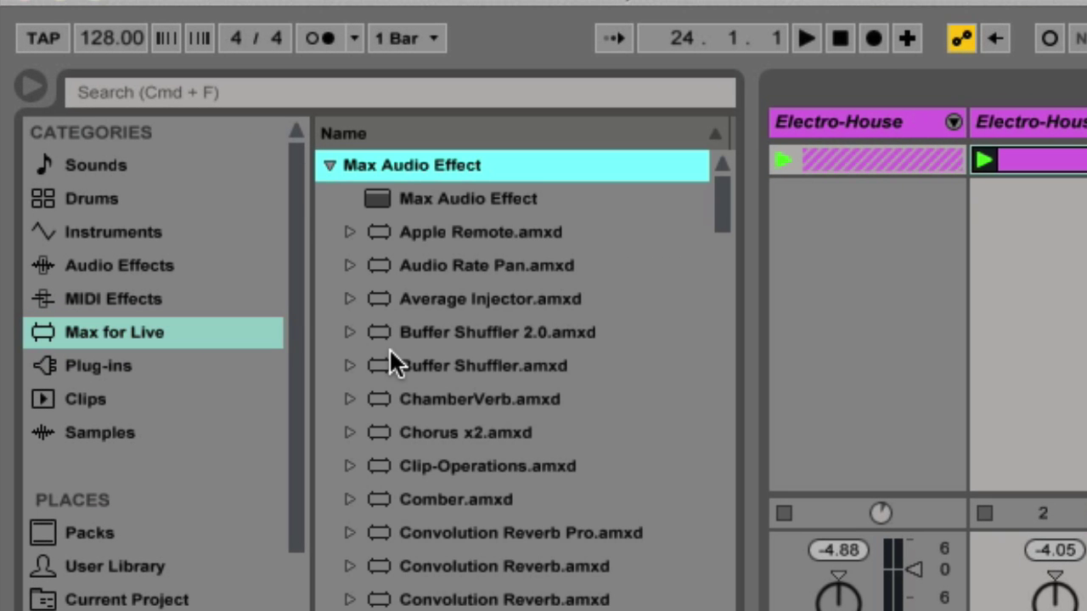
{"action": "scroll", "coordinate": [391, 347], "scroll_direction": "down", "scroll_amount": 2}
{"action": "left_click", "coordinate": [347, 533]}
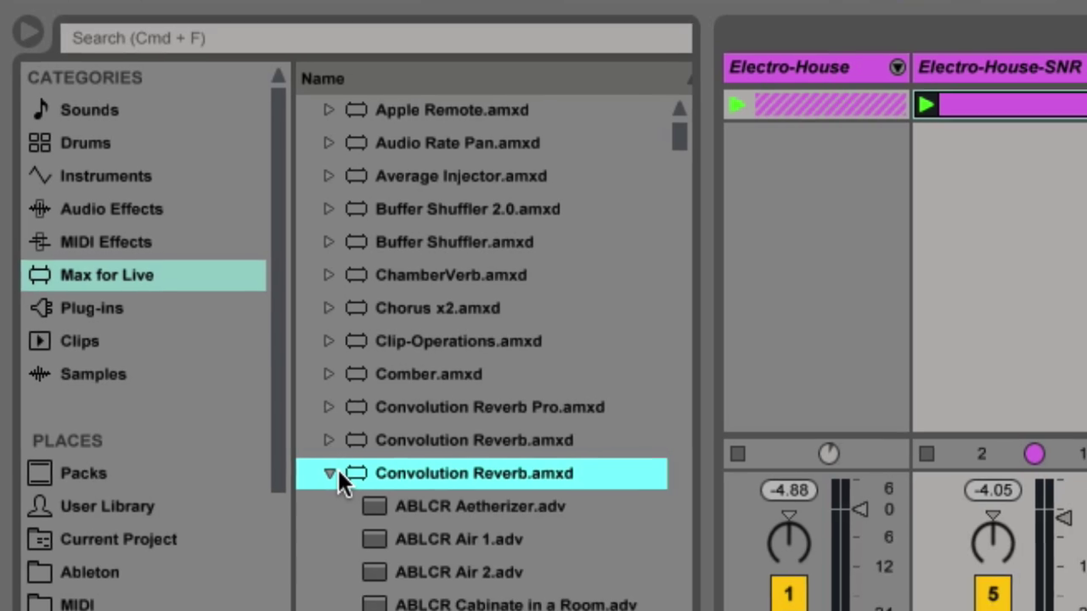
{"action": "scroll", "coordinate": [370, 547], "scroll_direction": "down", "scroll_amount": 10}
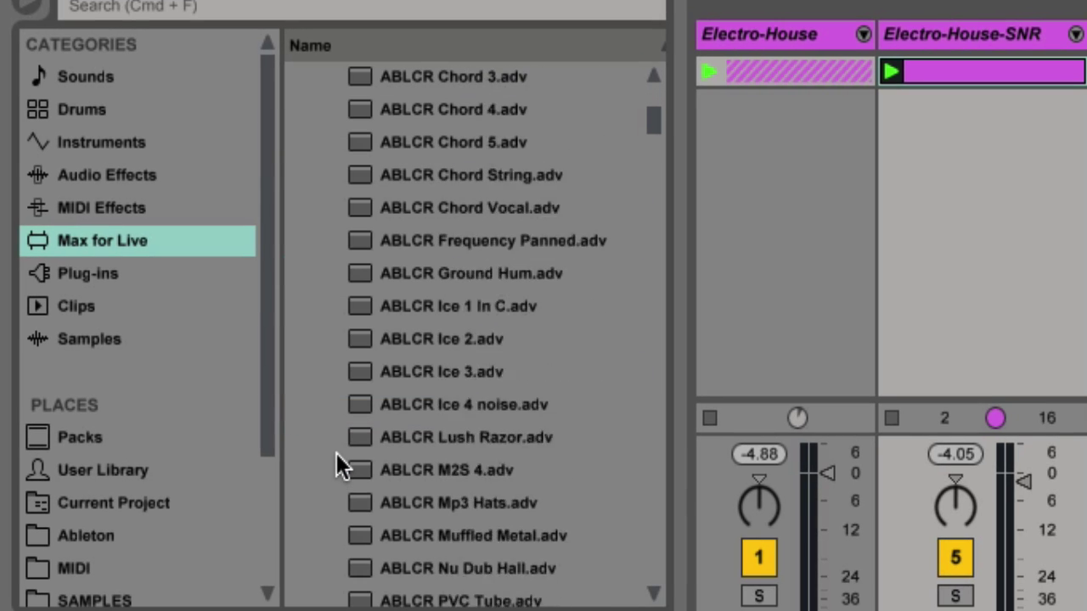
{"action": "scroll", "coordinate": [337, 459], "scroll_direction": "down", "scroll_amount": 8}
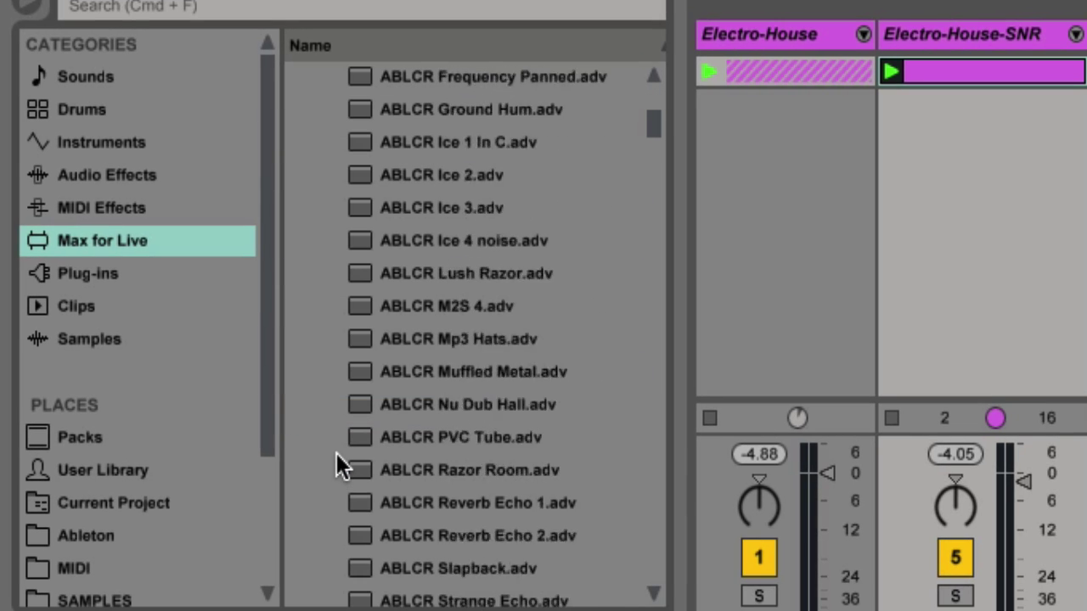
{"action": "scroll", "coordinate": [337, 459], "scroll_direction": "down", "scroll_amount": 14}
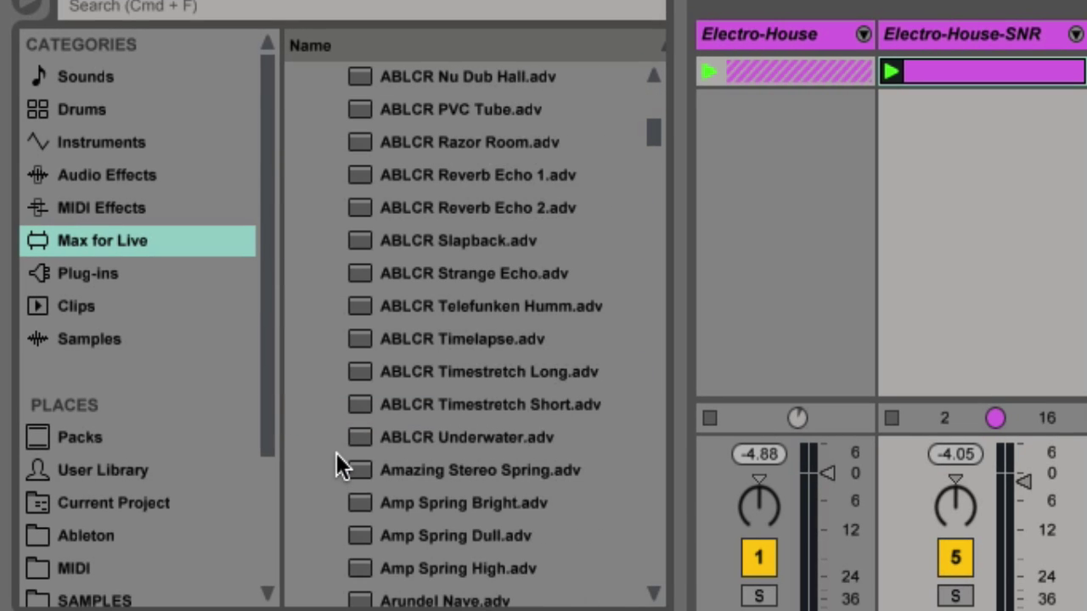
{"action": "scroll", "coordinate": [337, 456], "scroll_direction": "down", "scroll_amount": 7}
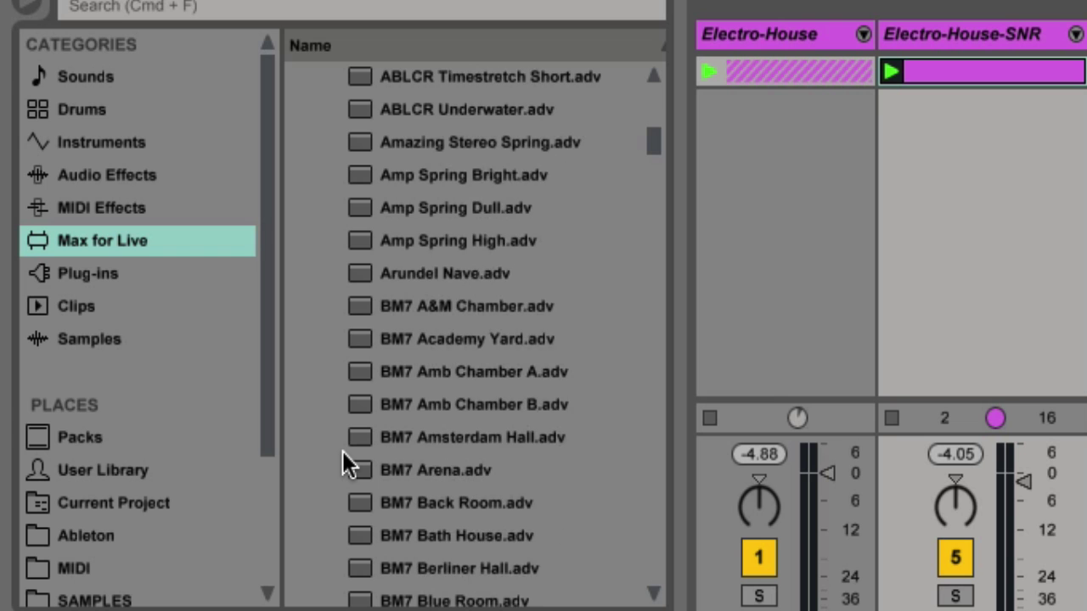
{"action": "scroll", "coordinate": [349, 466], "scroll_direction": "down", "scroll_amount": 2}
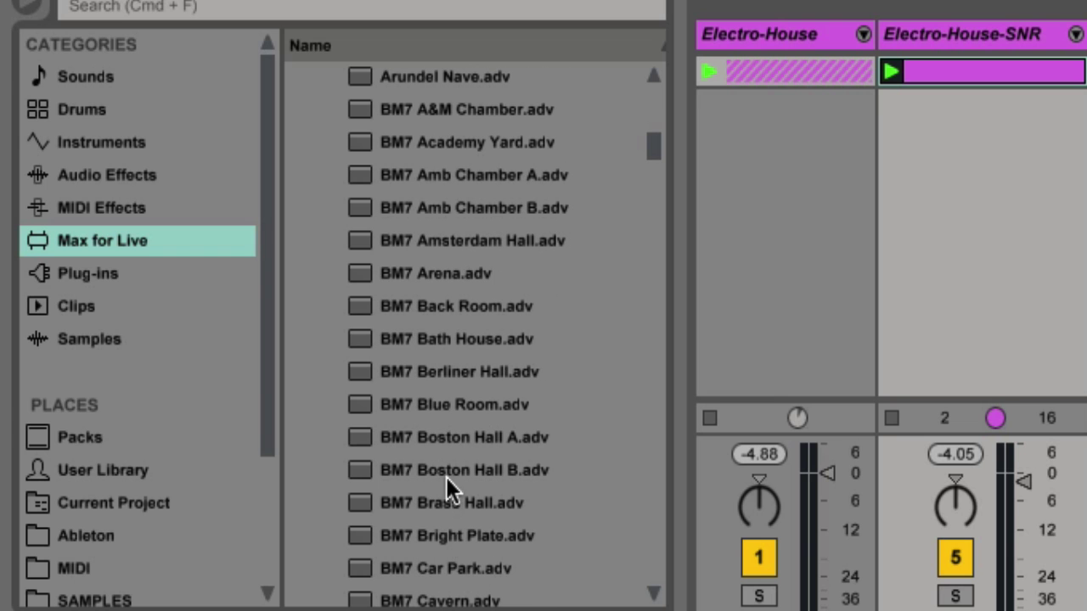
{"action": "left_click_drag", "start_coordinate": [432, 434], "coordinate": [497, 524]}
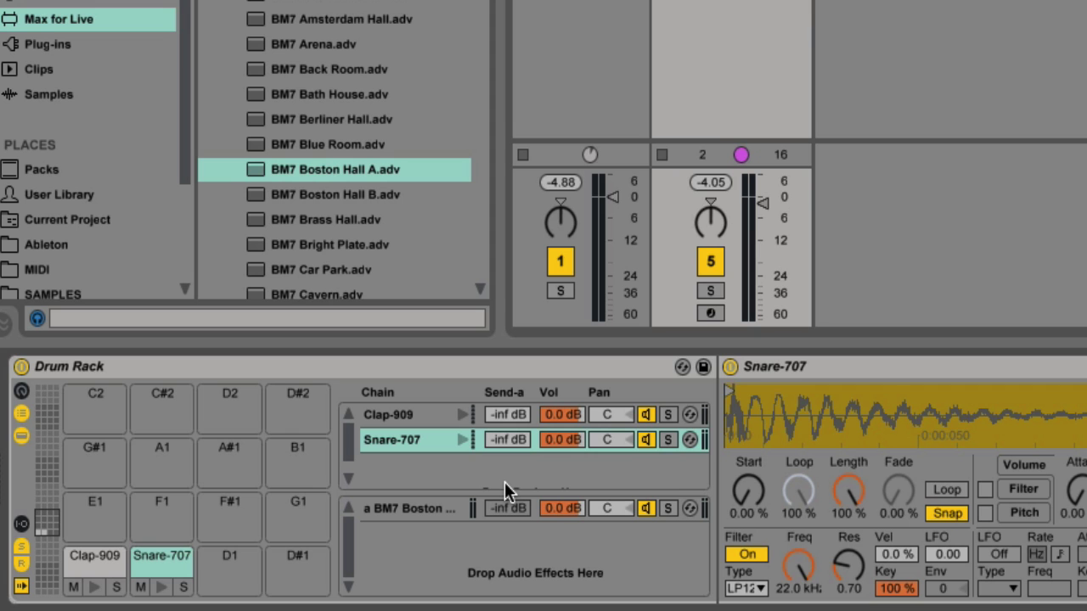
Step: Raise the Snare-707 chain's Send-a to -6.6 dB and set the BM7 Boston Hall A reverb's Dry/Wet to 100 %
{"action": "scroll", "coordinate": [505, 482], "scroll_direction": "right", "scroll_amount": 5}
{"action": "scroll", "coordinate": [507, 491], "scroll_direction": "left", "scroll_amount": 5}
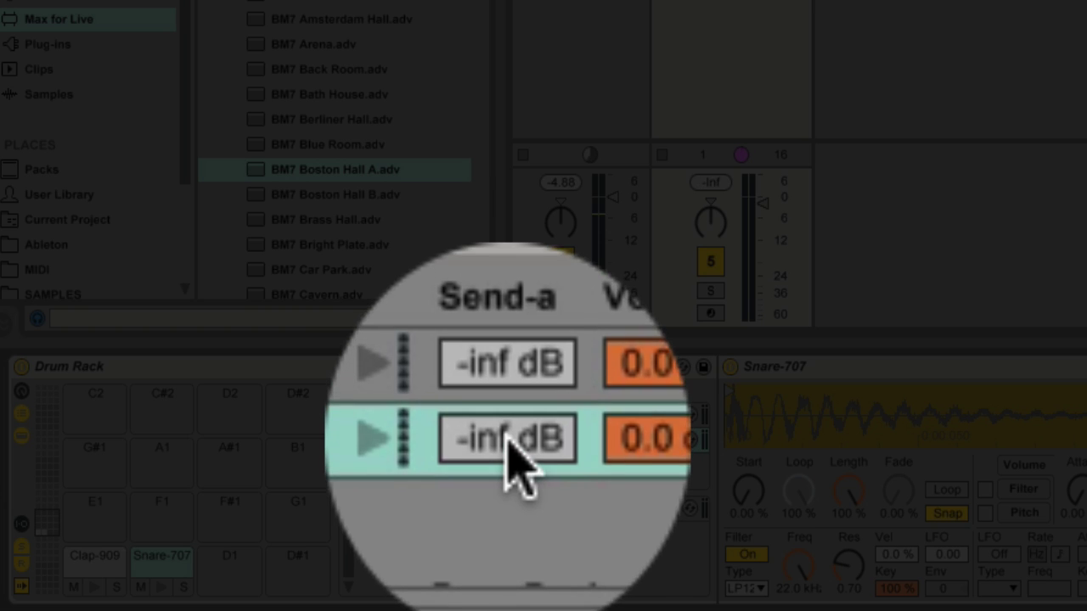
{"action": "left_click_drag", "start_coordinate": [512, 447], "coordinate": [513, 394]}
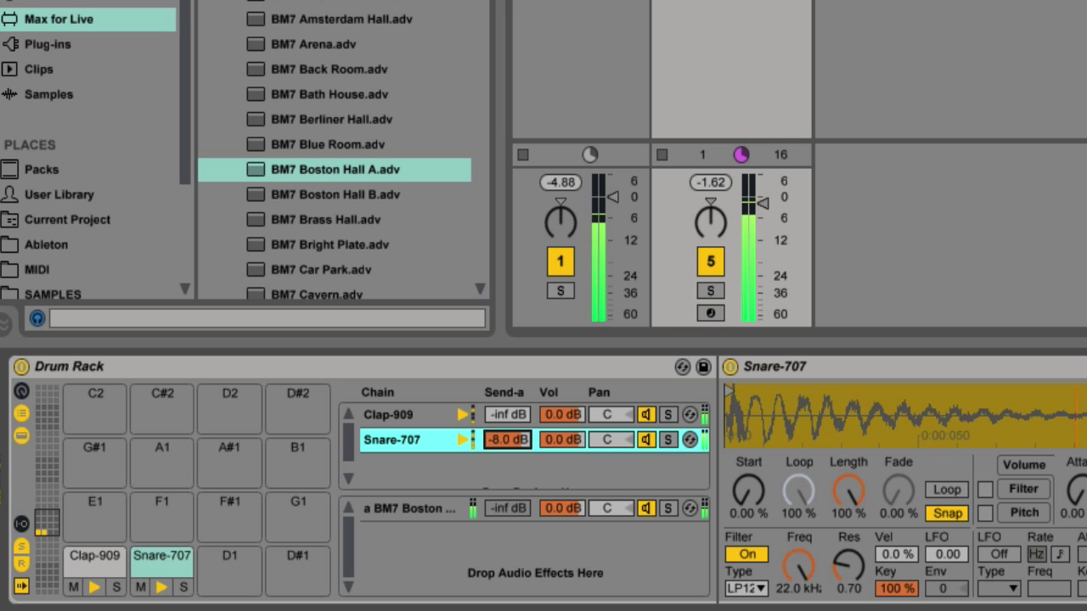
{"action": "left_click", "coordinate": [413, 507]}
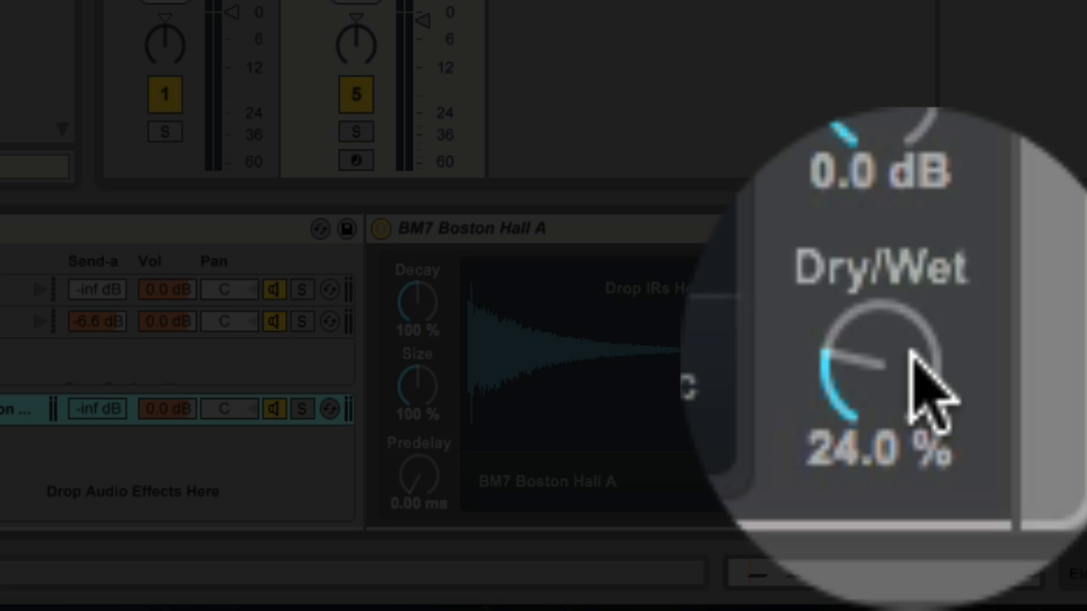
{"action": "left_click_drag", "start_coordinate": [894, 476], "coordinate": [895, 365]}
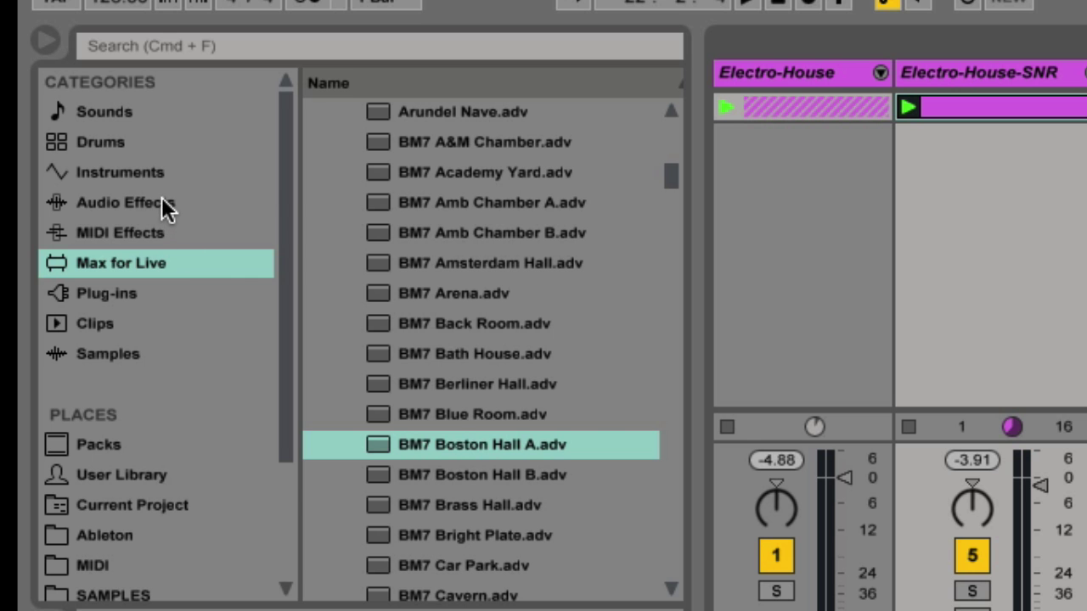
Step: Add a Gate audio effect directly after the BM7 Boston Hall A reverb on the return chain
{"action": "left_click", "coordinate": [165, 209]}
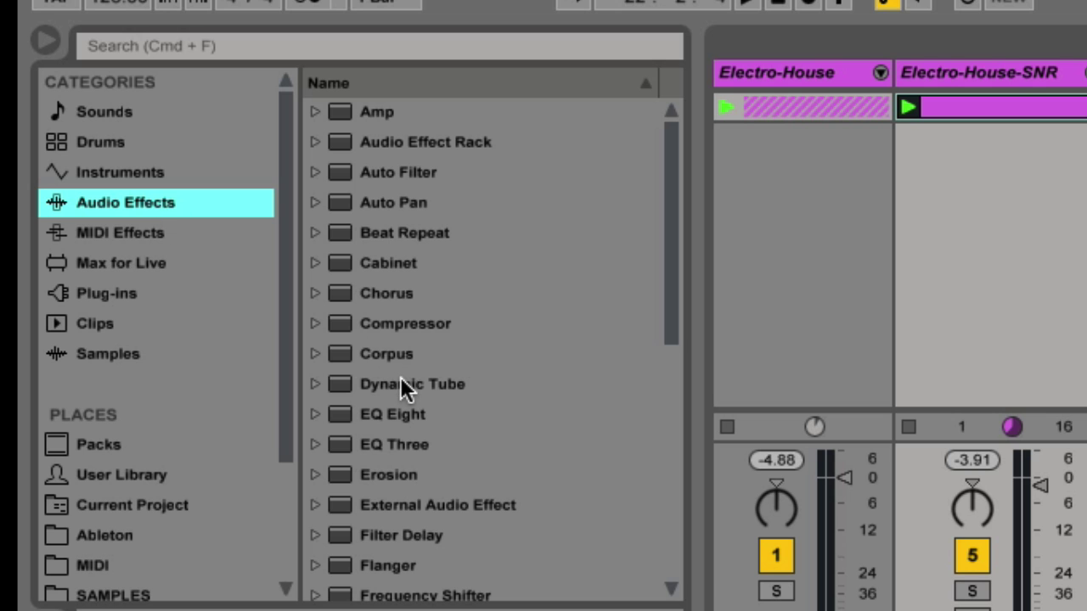
{"action": "scroll", "coordinate": [401, 380], "scroll_direction": "down", "scroll_amount": 3}
{"action": "left_click_drag", "start_coordinate": [333, 379], "coordinate": [812, 378]}
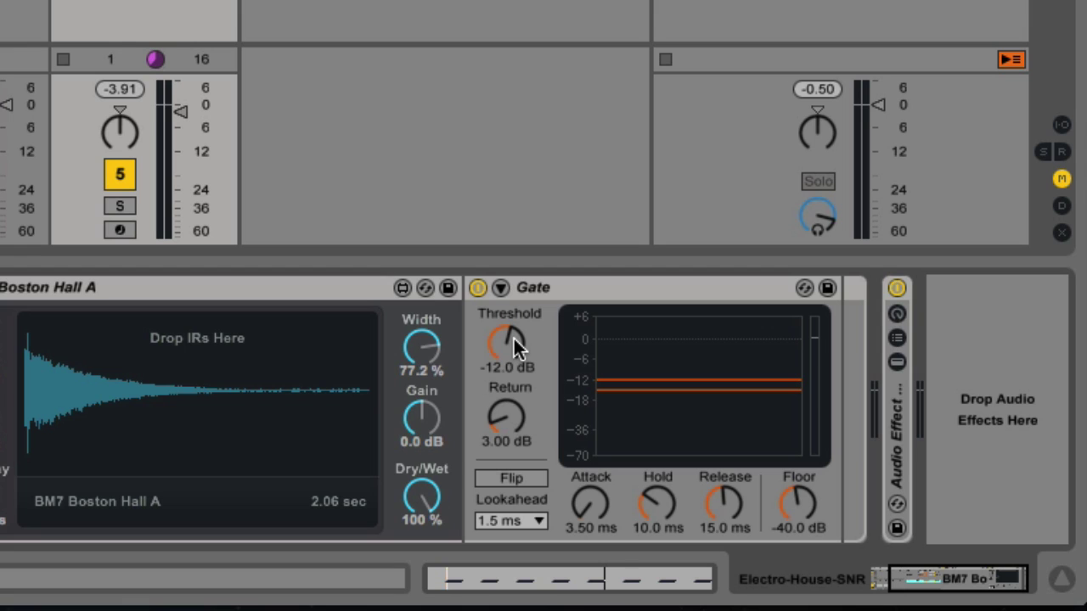
Step: During playback, deactivate and solo the Electro-House-SNR track, and lower the Gate's threshold to -29.2 dB
{"action": "key", "text": "space"}
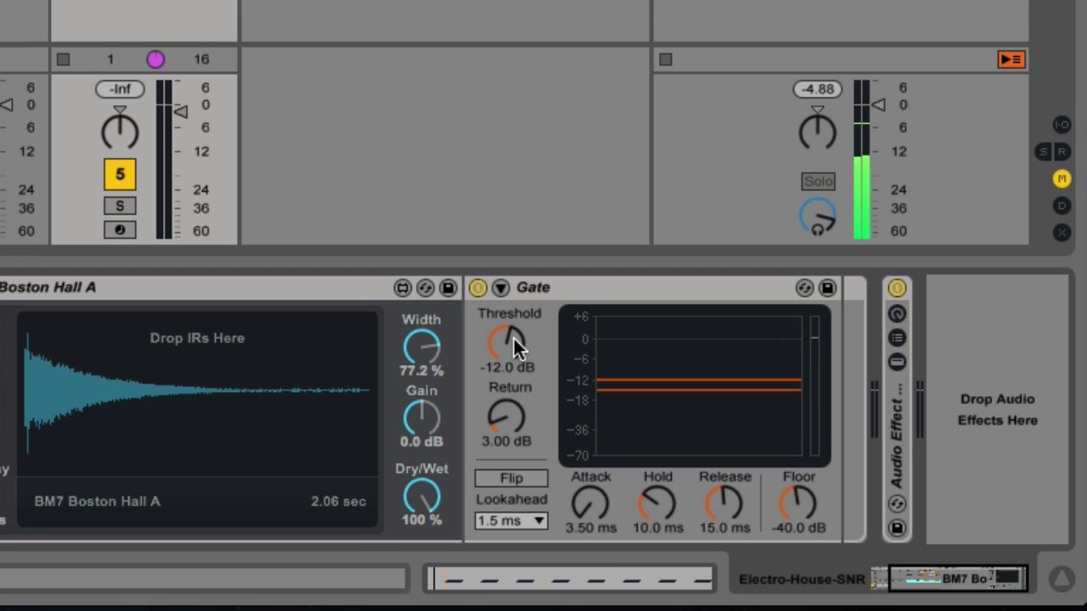
{"action": "left_click", "coordinate": [119, 174]}
{"action": "left_click", "coordinate": [120, 206]}
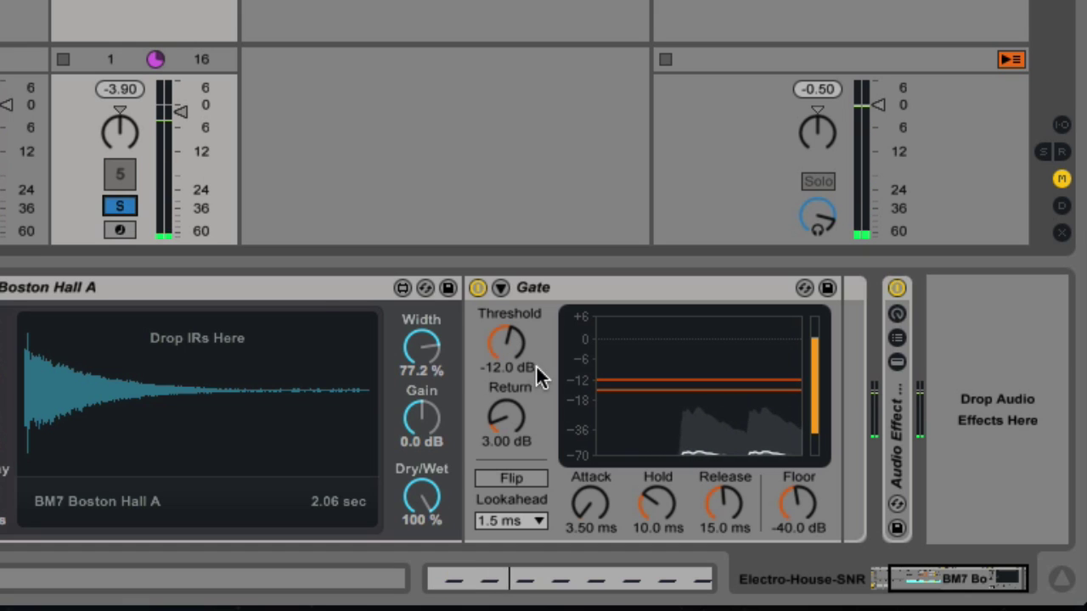
{"action": "left_click_drag", "start_coordinate": [536, 364], "coordinate": [536, 404]}
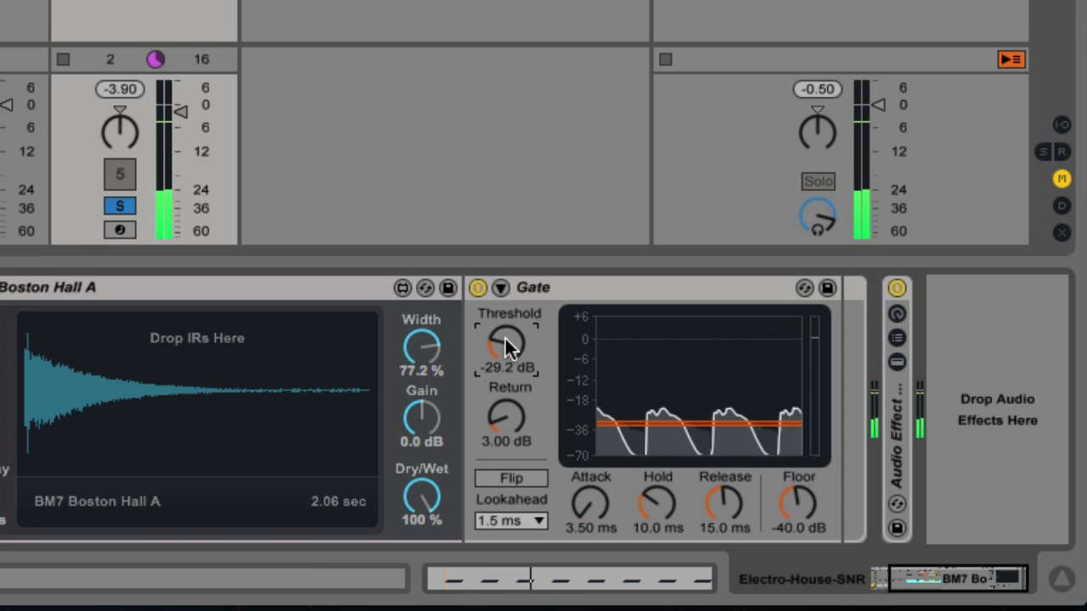
Step: Enable the EQ Eight in the Audio Effect Rack after the Drum Rack and audition the snare through it
{"action": "scroll", "coordinate": [544, 427], "scroll_direction": "right", "scroll_amount": 15}
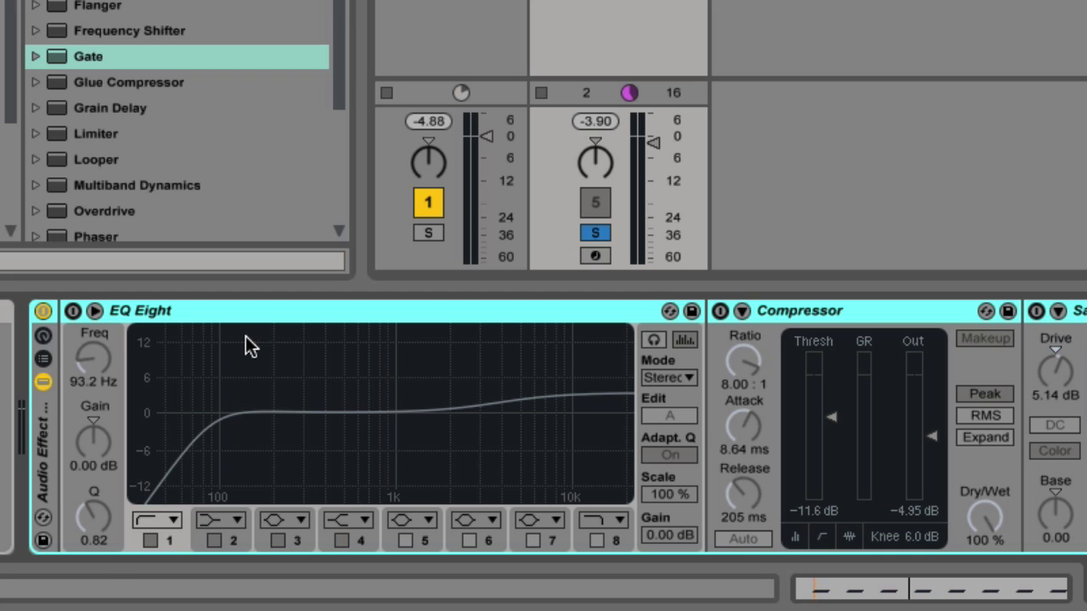
{"action": "left_click", "coordinate": [73, 310]}
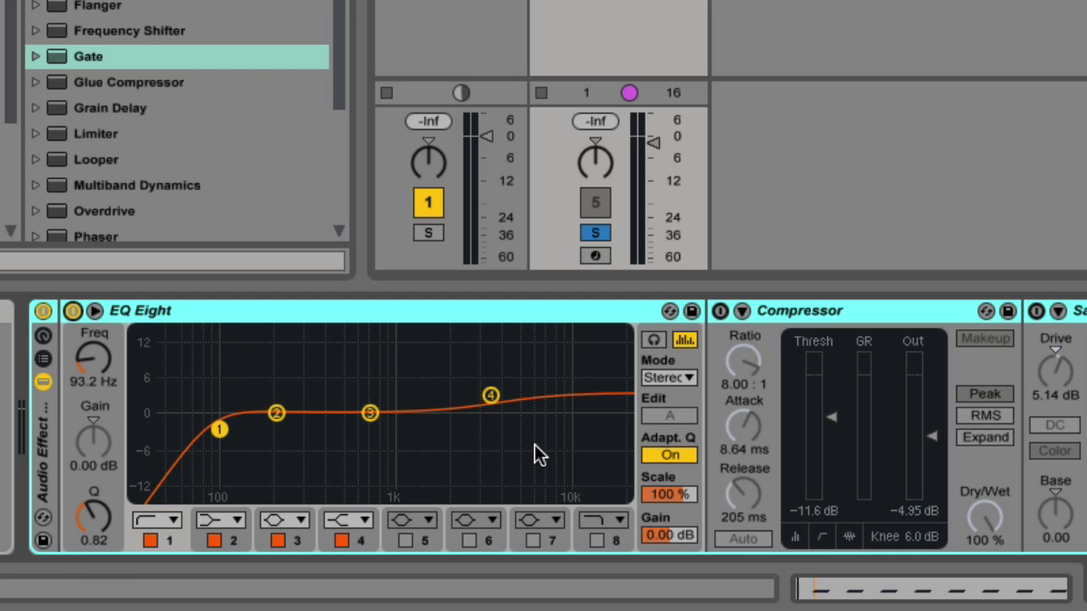
{"action": "key", "text": "space"}
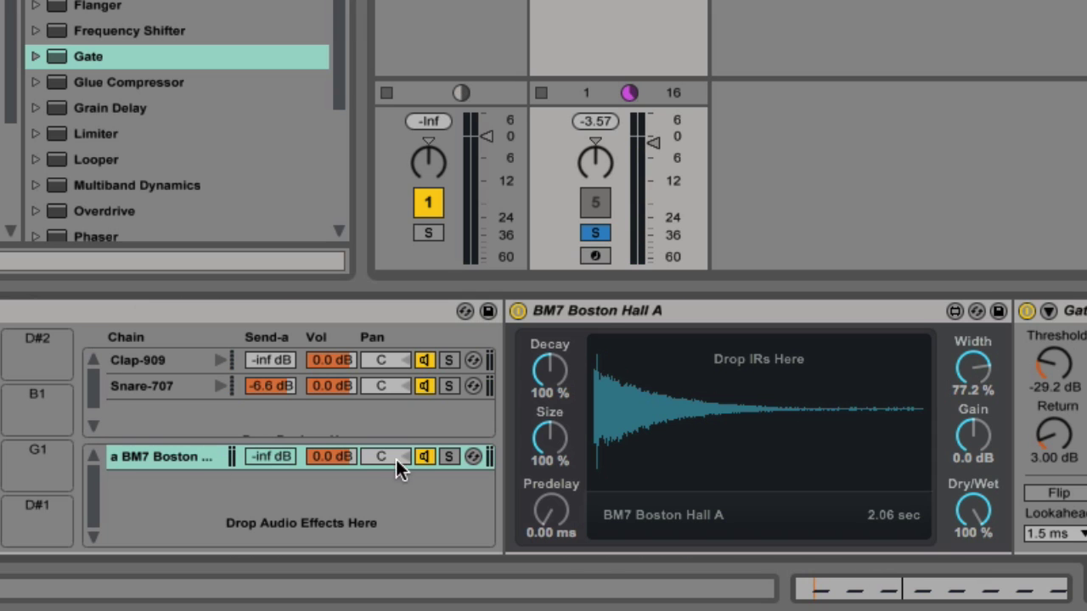
Step: Lower the volume of the BM7 Boston Hall A return chain to about -14 dB and fine-tune it by ear
{"action": "left_click_drag", "start_coordinate": [331, 457], "coordinate": [331, 488]}
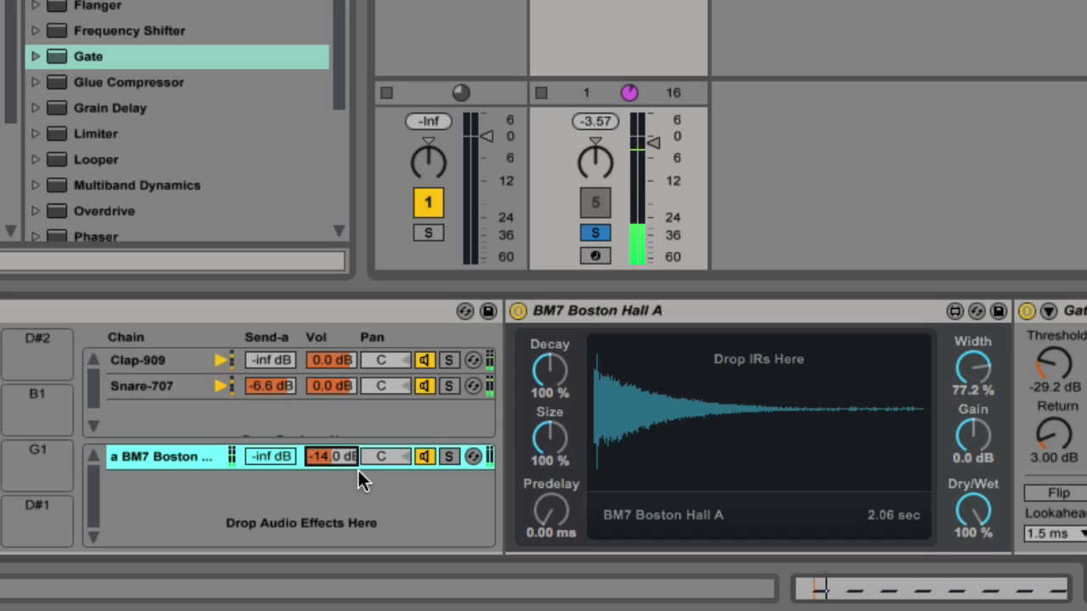
{"action": "mouse_move", "coordinate": [349, 462]}
{"action": "left_mouse_down"}
{"action": "mouse_move", "coordinate": [348, 442]}
{"action": "mouse_move", "coordinate": [336, 452]}
{"action": "left_mouse_up"}
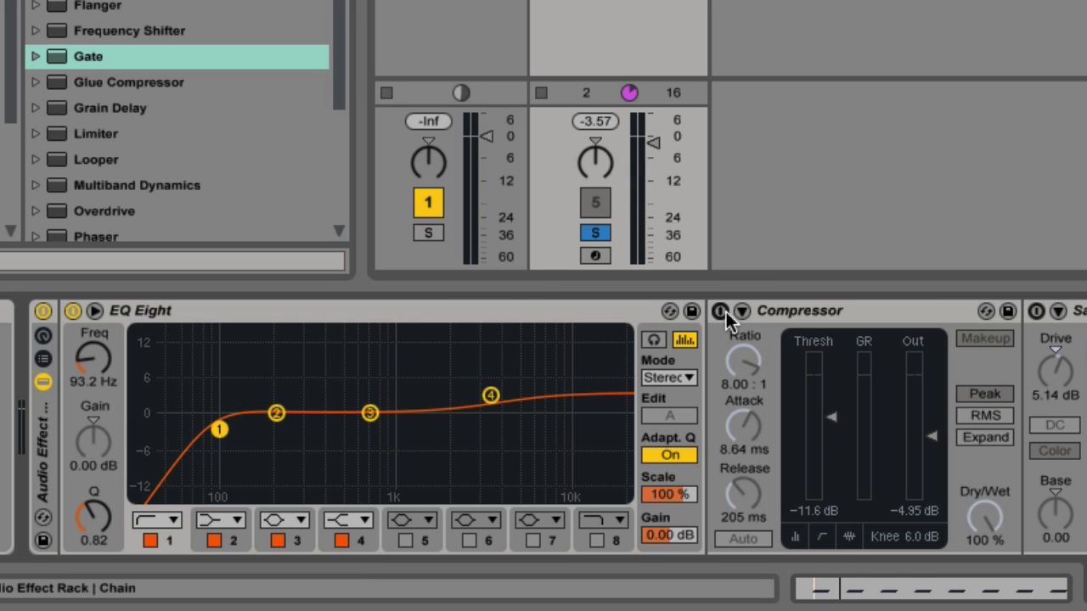
Step: Enable the Compressor and the Saturator in the Audio Effect Rack while auditioning the soloed snare
{"action": "left_click", "coordinate": [720, 311]}
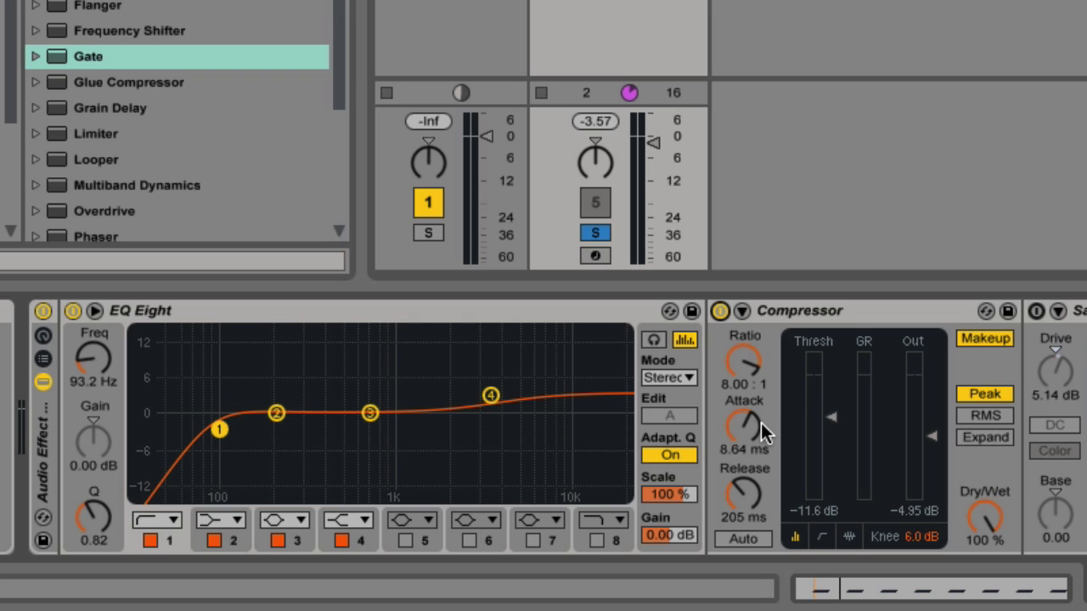
{"action": "key", "text": "space"}
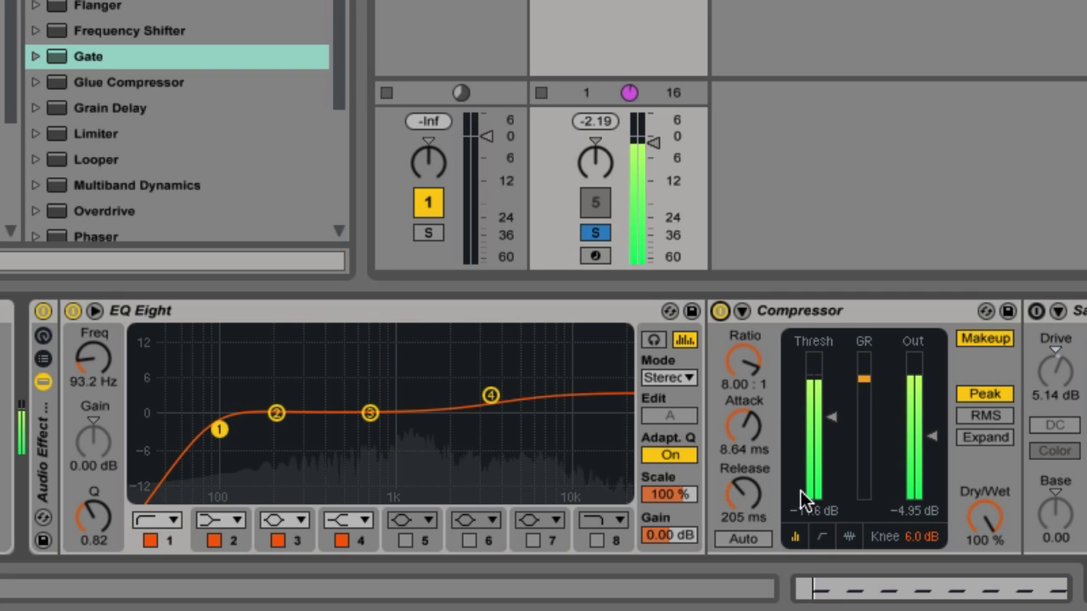
{"action": "left_click", "coordinate": [1036, 312]}
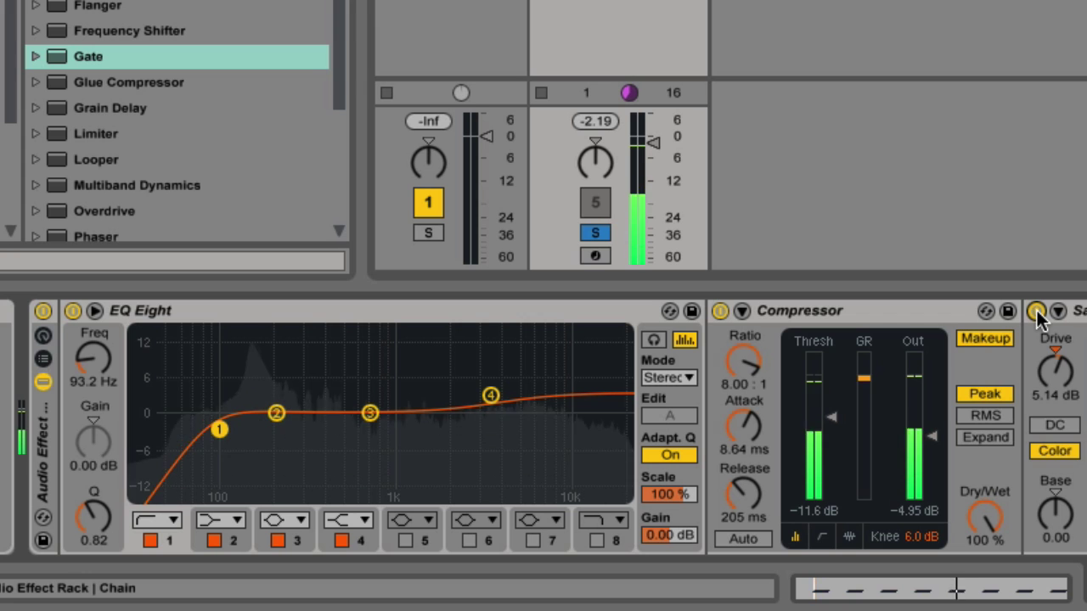